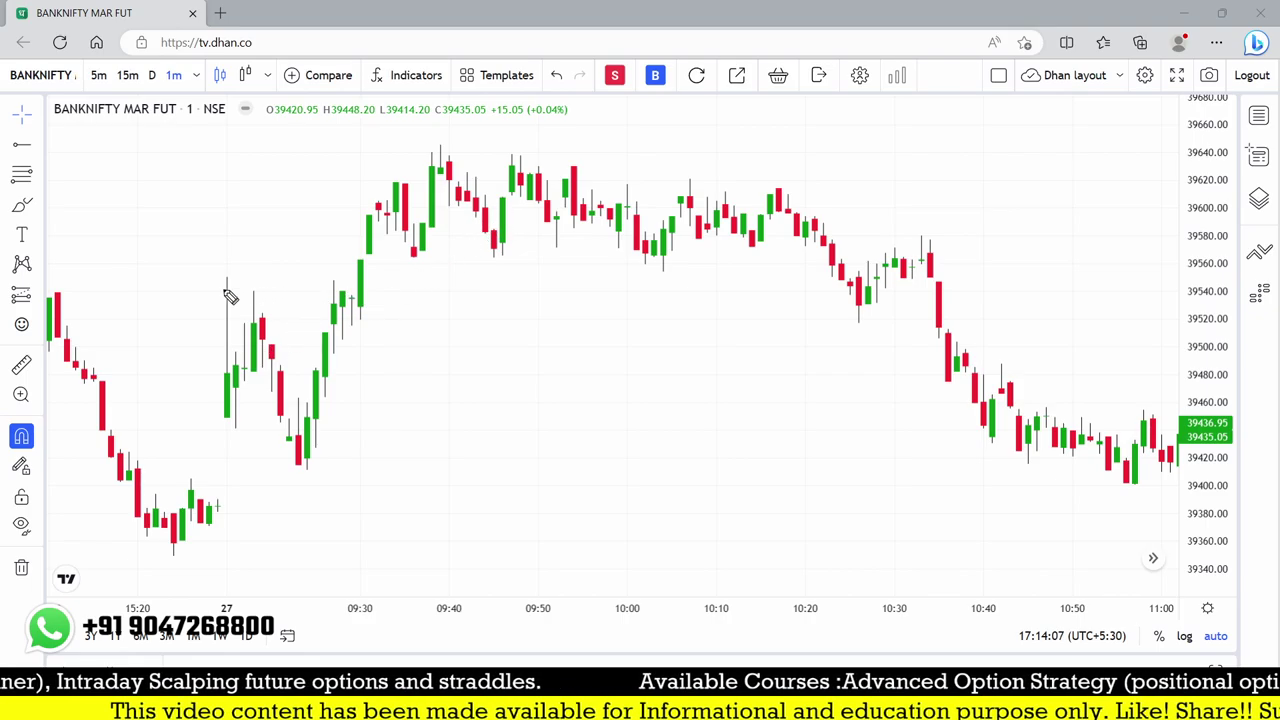
Mark an X above the opening candle and hand-write the 9:15–9:16 note with a cross.
{"action": "left_click_drag", "start_coordinate": [224, 257], "coordinate": [212, 281]}
{"action": "left_click_drag", "start_coordinate": [209, 256], "coordinate": [225, 282]}
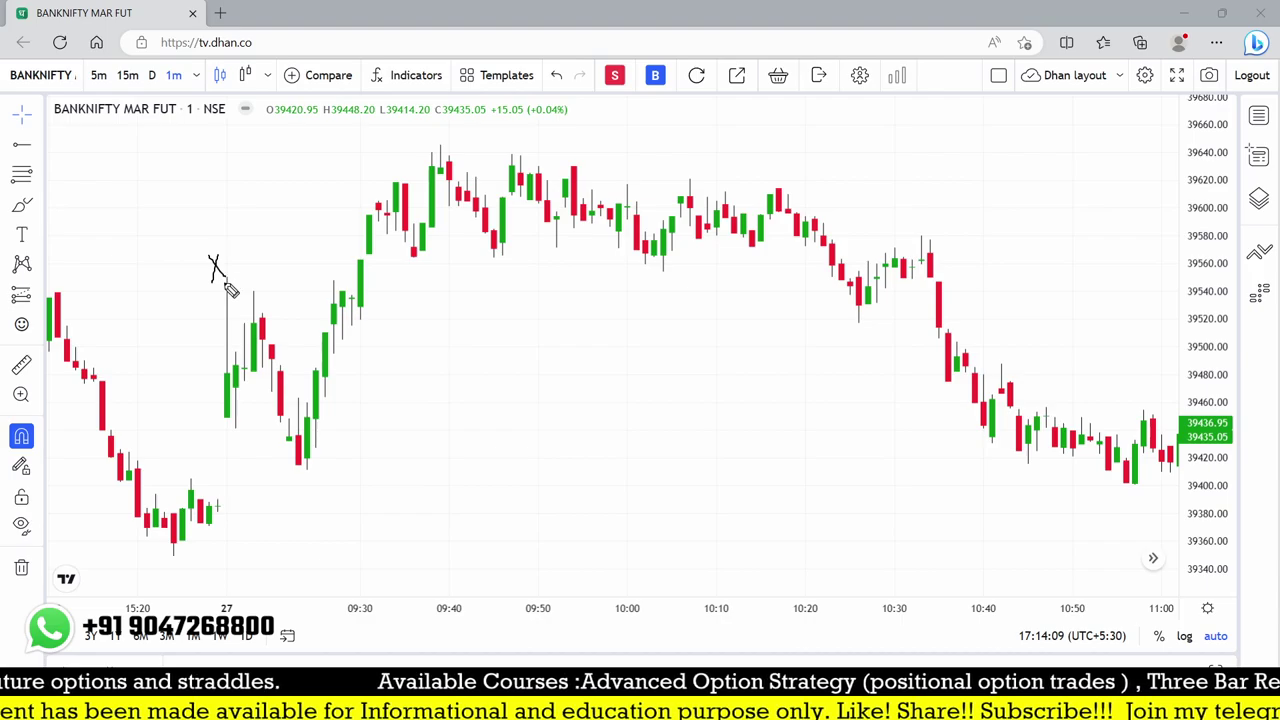
{"action": "mouse_move", "coordinate": [205, 193]}
{"action": "left_mouse_down"}
{"action": "mouse_move", "coordinate": [210, 208]}
{"action": "mouse_move", "coordinate": [290, 120]}
{"action": "mouse_move", "coordinate": [290, 140]}
{"action": "mouse_move", "coordinate": [221, 221]}
{"action": "mouse_move", "coordinate": [240, 213]}
{"action": "left_mouse_up"}
{"action": "left_click_drag", "start_coordinate": [238, 203], "coordinate": [255, 217]}
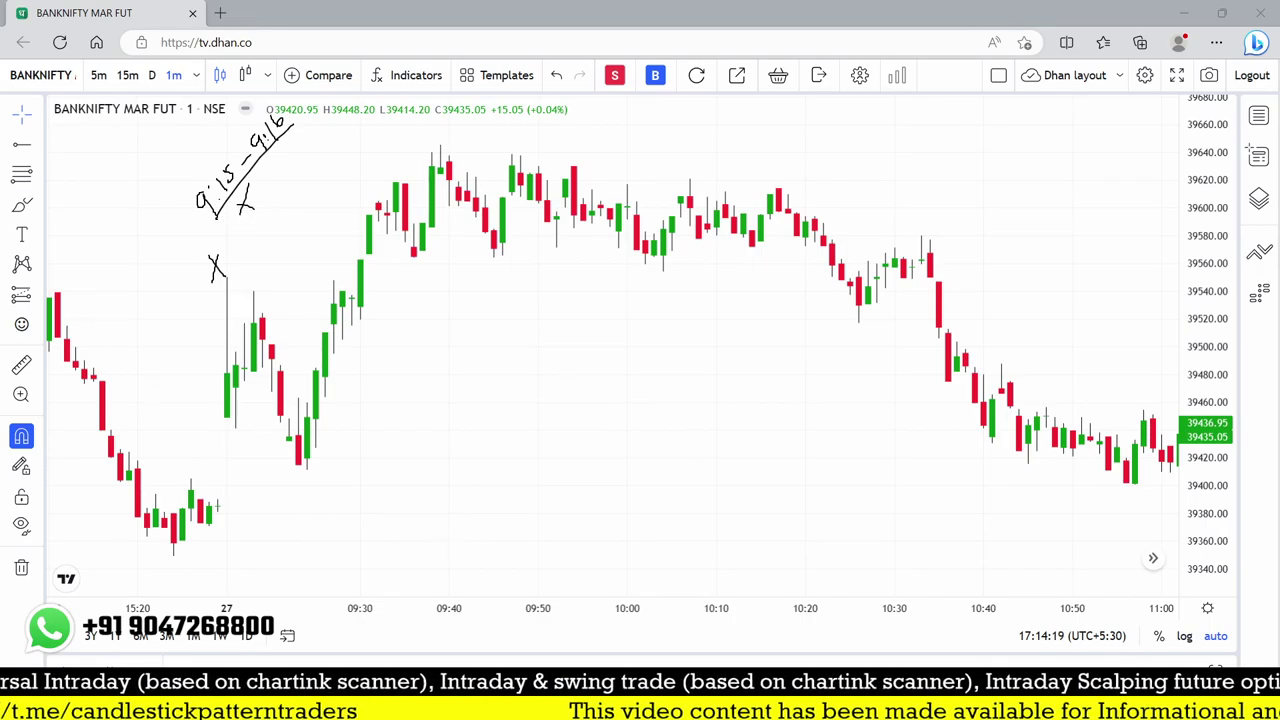
Sketch a candle between range lines, with a Buy (CE) arrow above, sell (PE) below, and a boxed 1–2 note.
{"action": "mouse_move", "coordinate": [541, 363]}
{"action": "left_mouse_down"}
{"action": "mouse_move", "coordinate": [578, 434]}
{"action": "mouse_move", "coordinate": [594, 396]}
{"action": "mouse_move", "coordinate": [583, 398]}
{"action": "left_mouse_up"}
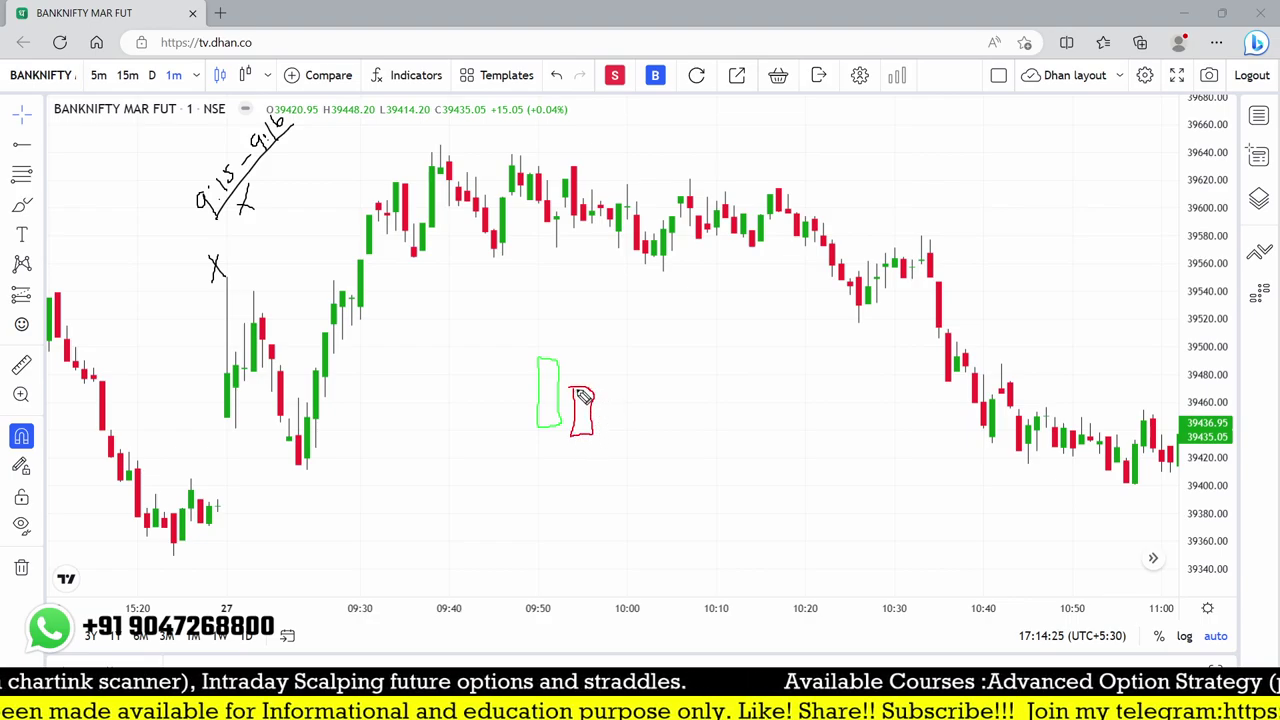
{"action": "left_click_drag", "start_coordinate": [518, 355], "coordinate": [620, 351]}
{"action": "left_click_drag", "start_coordinate": [526, 451], "coordinate": [657, 439]}
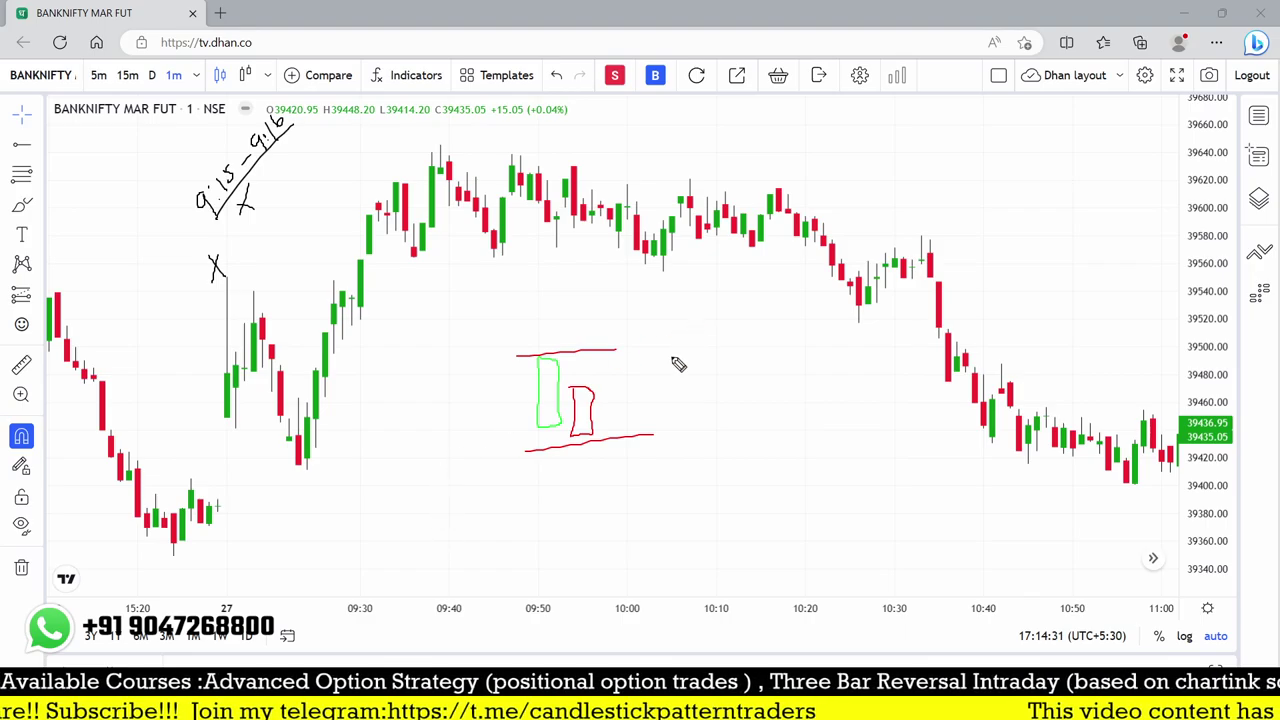
{"action": "mouse_move", "coordinate": [603, 382]}
{"action": "left_mouse_down"}
{"action": "mouse_move", "coordinate": [651, 294]}
{"action": "mouse_move", "coordinate": [657, 306]}
{"action": "left_mouse_up"}
{"action": "mouse_move", "coordinate": [620, 350]}
{"action": "left_mouse_down"}
{"action": "mouse_move", "coordinate": [654, 364]}
{"action": "mouse_move", "coordinate": [776, 256]}
{"action": "mouse_move", "coordinate": [765, 296]}
{"action": "left_mouse_up"}
{"action": "left_click_drag", "start_coordinate": [611, 404], "coordinate": [660, 480]}
{"action": "mouse_move", "coordinate": [681, 438]}
{"action": "left_mouse_down"}
{"action": "mouse_move", "coordinate": [752, 388]}
{"action": "mouse_move", "coordinate": [762, 398]}
{"action": "left_mouse_up"}
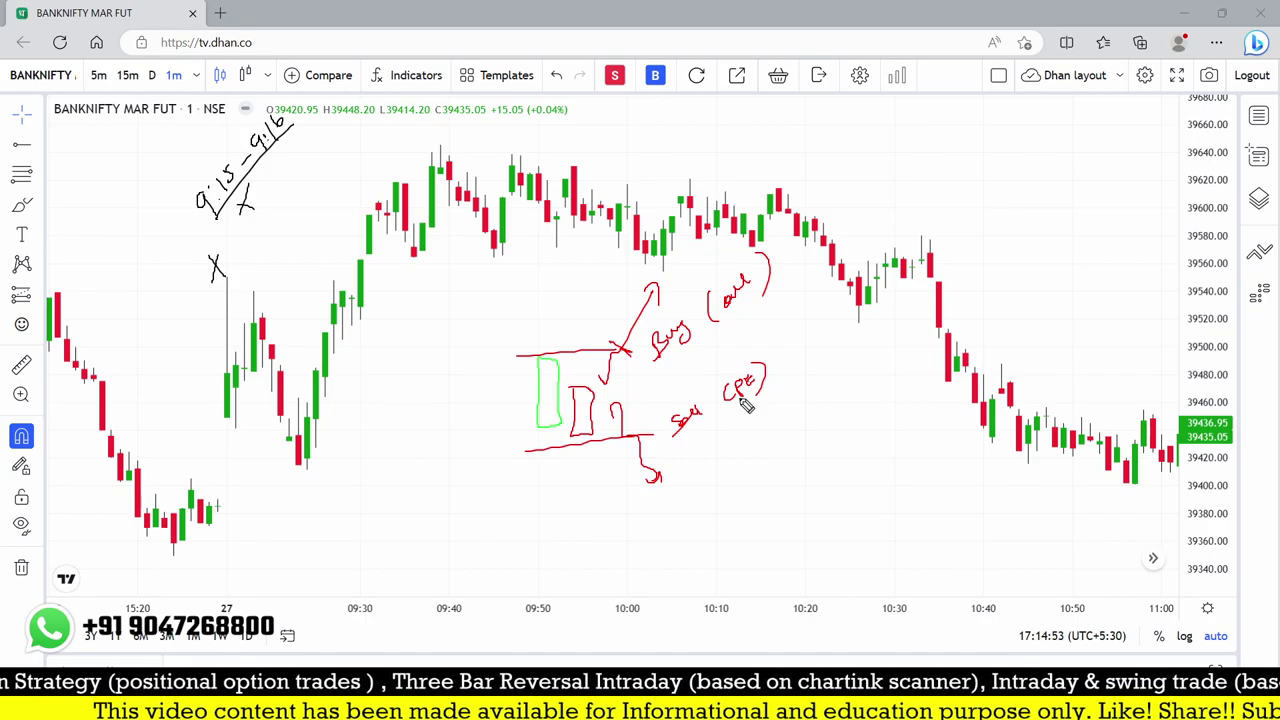
{"action": "mouse_move", "coordinate": [748, 497]}
{"action": "left_mouse_down"}
{"action": "mouse_move", "coordinate": [754, 516]}
{"action": "mouse_move", "coordinate": [786, 462]}
{"action": "mouse_move", "coordinate": [736, 541]}
{"action": "mouse_move", "coordinate": [743, 480]}
{"action": "left_mouse_up"}
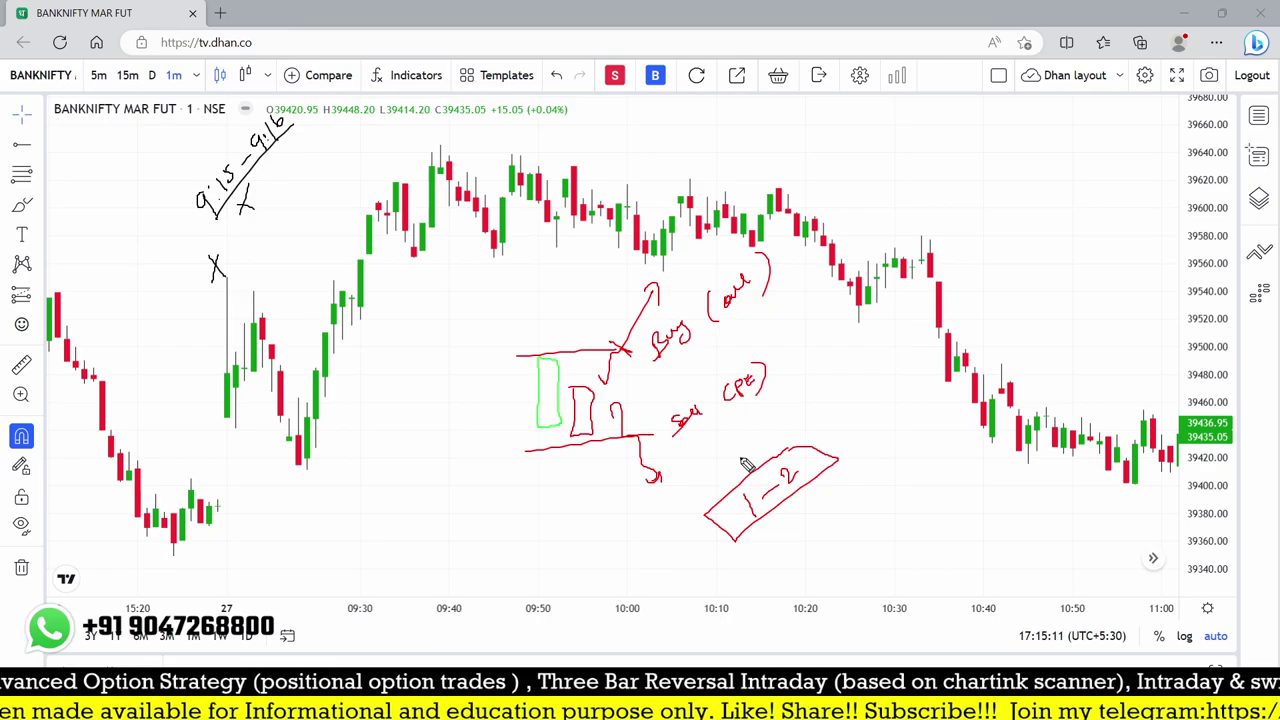
Sketch red and green candles near 09:30 with a green rising arrow and green buy/sell notes.
{"action": "mouse_move", "coordinate": [354, 452]}
{"action": "left_mouse_down"}
{"action": "mouse_move", "coordinate": [366, 488]}
{"action": "mouse_move", "coordinate": [384, 464]}
{"action": "mouse_move", "coordinate": [364, 494]}
{"action": "left_mouse_up"}
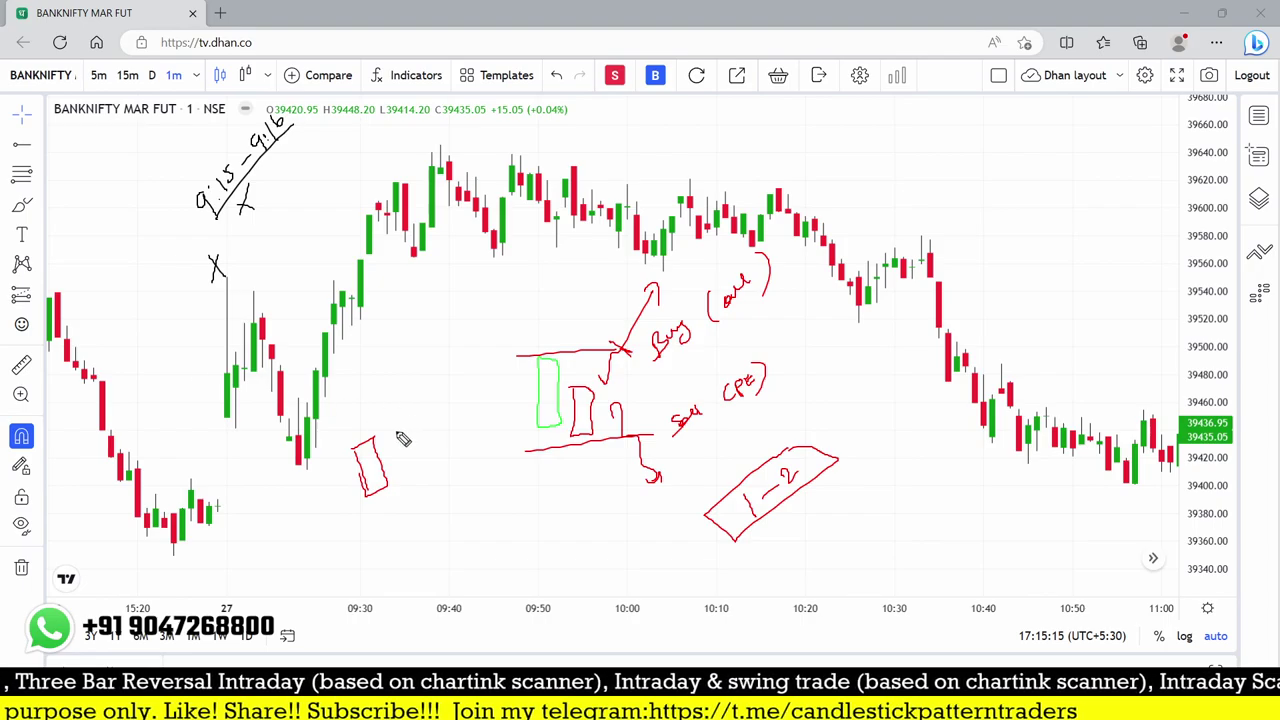
{"action": "mouse_move", "coordinate": [385, 450]}
{"action": "left_mouse_down"}
{"action": "mouse_move", "coordinate": [408, 480]}
{"action": "mouse_move", "coordinate": [421, 475]}
{"action": "mouse_move", "coordinate": [381, 447]}
{"action": "mouse_move", "coordinate": [380, 420]}
{"action": "mouse_move", "coordinate": [415, 495]}
{"action": "left_mouse_up"}
{"action": "mouse_move", "coordinate": [336, 429]}
{"action": "left_mouse_down"}
{"action": "mouse_move", "coordinate": [410, 408]}
{"action": "mouse_move", "coordinate": [430, 316]}
{"action": "mouse_move", "coordinate": [449, 362]}
{"action": "mouse_move", "coordinate": [465, 350]}
{"action": "left_mouse_up"}
{"action": "mouse_move", "coordinate": [380, 520]}
{"action": "left_mouse_down"}
{"action": "mouse_move", "coordinate": [459, 478]}
{"action": "mouse_move", "coordinate": [471, 491]}
{"action": "mouse_move", "coordinate": [490, 448]}
{"action": "left_mouse_up"}
{"action": "mouse_move", "coordinate": [493, 302]}
{"action": "left_mouse_down"}
{"action": "mouse_move", "coordinate": [510, 322]}
{"action": "mouse_move", "coordinate": [532, 282]}
{"action": "left_mouse_up"}
{"action": "mouse_move", "coordinate": [505, 444]}
{"action": "left_mouse_down"}
{"action": "mouse_move", "coordinate": [528, 420]}
{"action": "mouse_move", "coordinate": [492, 448]}
{"action": "left_mouse_up"}
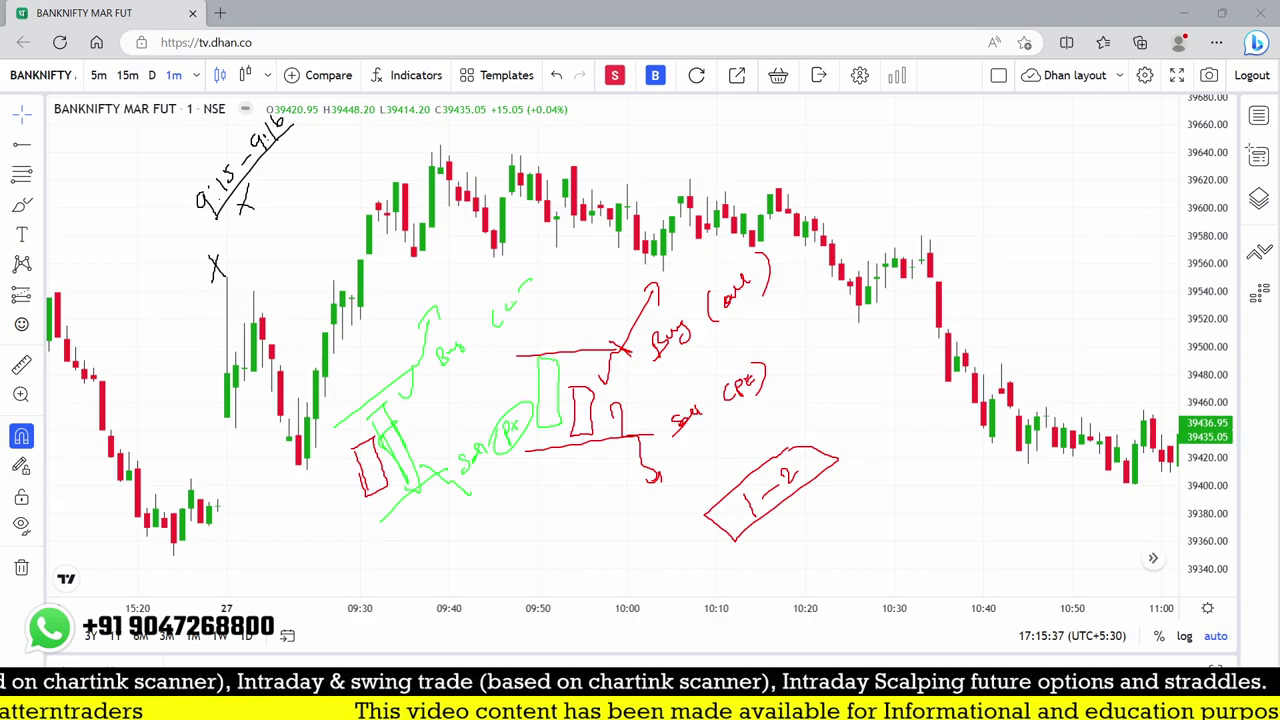
Clear old notes, then mark the opening candle's high and low and trace the price drop.
{"action": "key", "text": "e"}
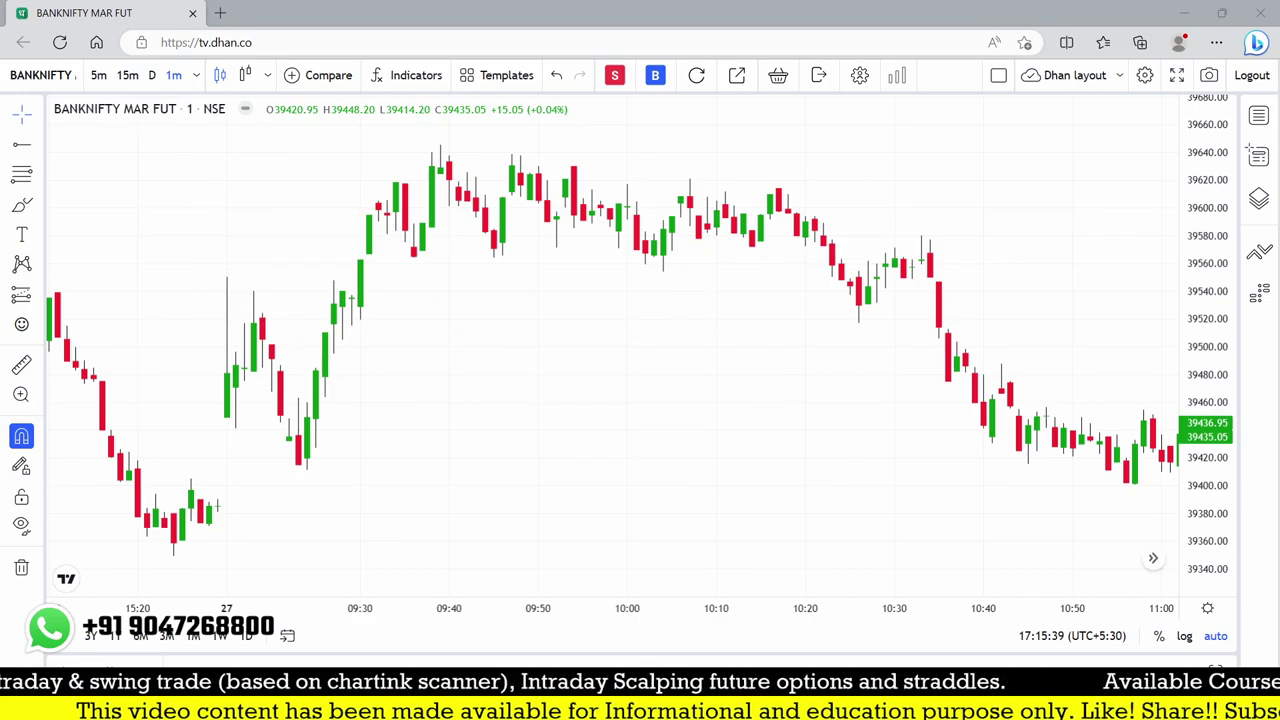
{"action": "left_click_drag", "start_coordinate": [252, 291], "coordinate": [272, 288]}
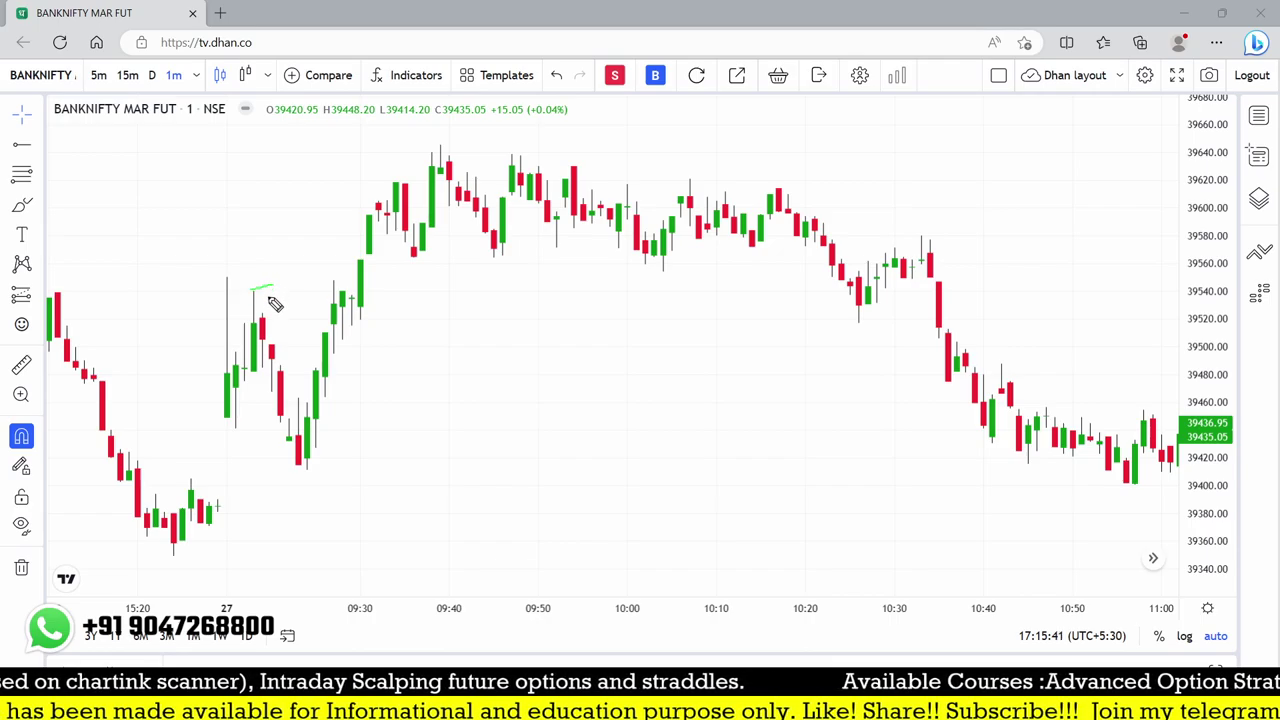
{"action": "mouse_move", "coordinate": [263, 289]}
{"action": "left_mouse_down"}
{"action": "mouse_move", "coordinate": [265, 356]}
{"action": "mouse_move", "coordinate": [255, 318]}
{"action": "mouse_move", "coordinate": [250, 366]}
{"action": "left_mouse_up"}
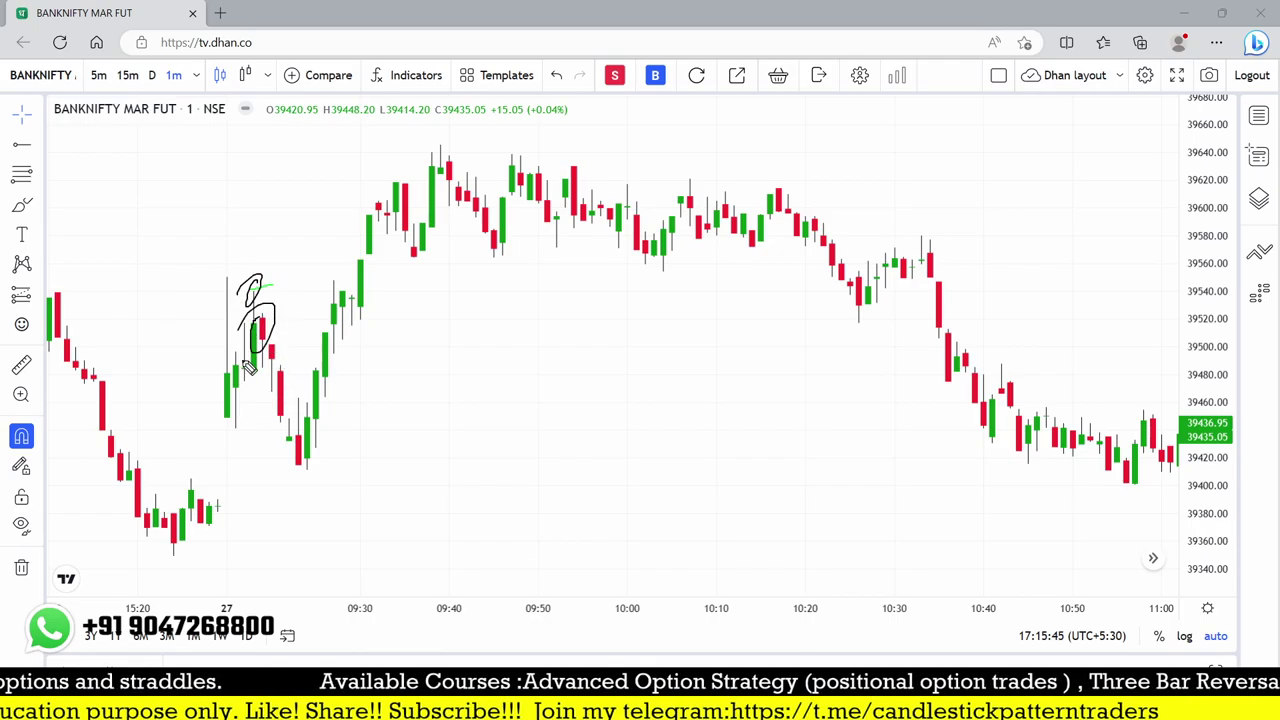
{"action": "key", "text": "ctrl+z"}
{"action": "left_click_drag", "start_coordinate": [250, 292], "coordinate": [287, 292]}
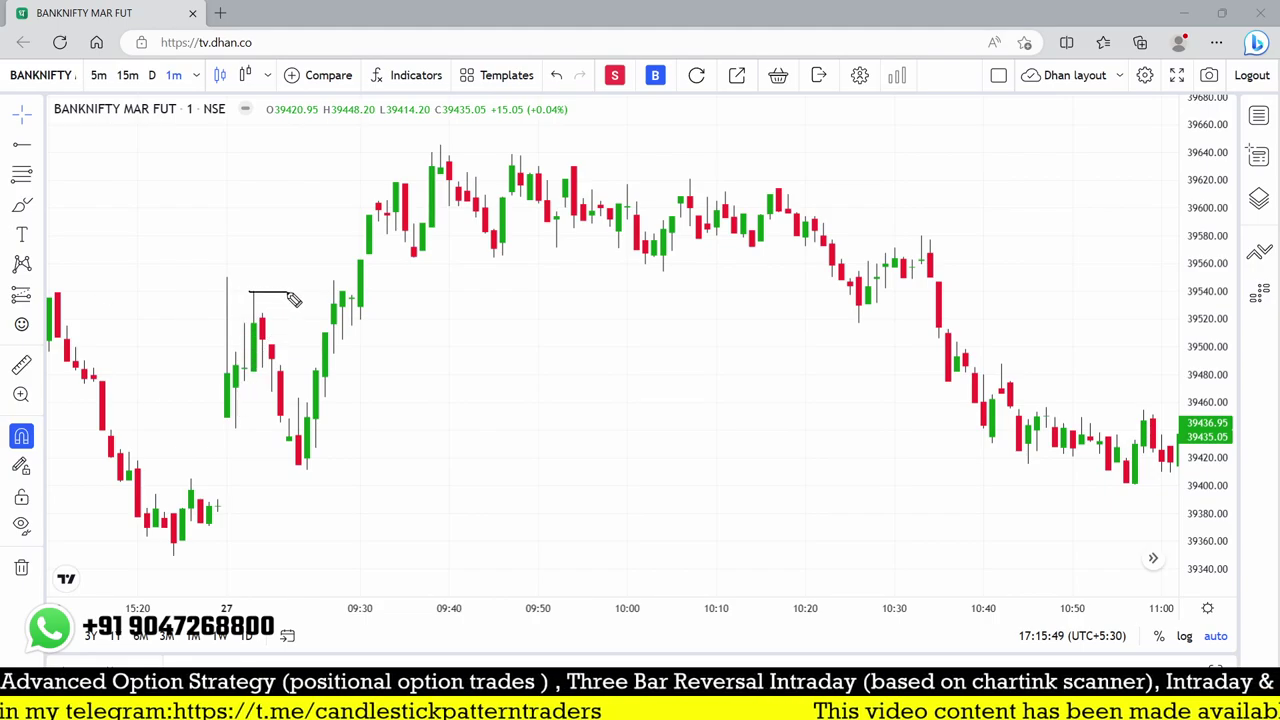
{"action": "left_click_drag", "start_coordinate": [245, 371], "coordinate": [286, 370]}
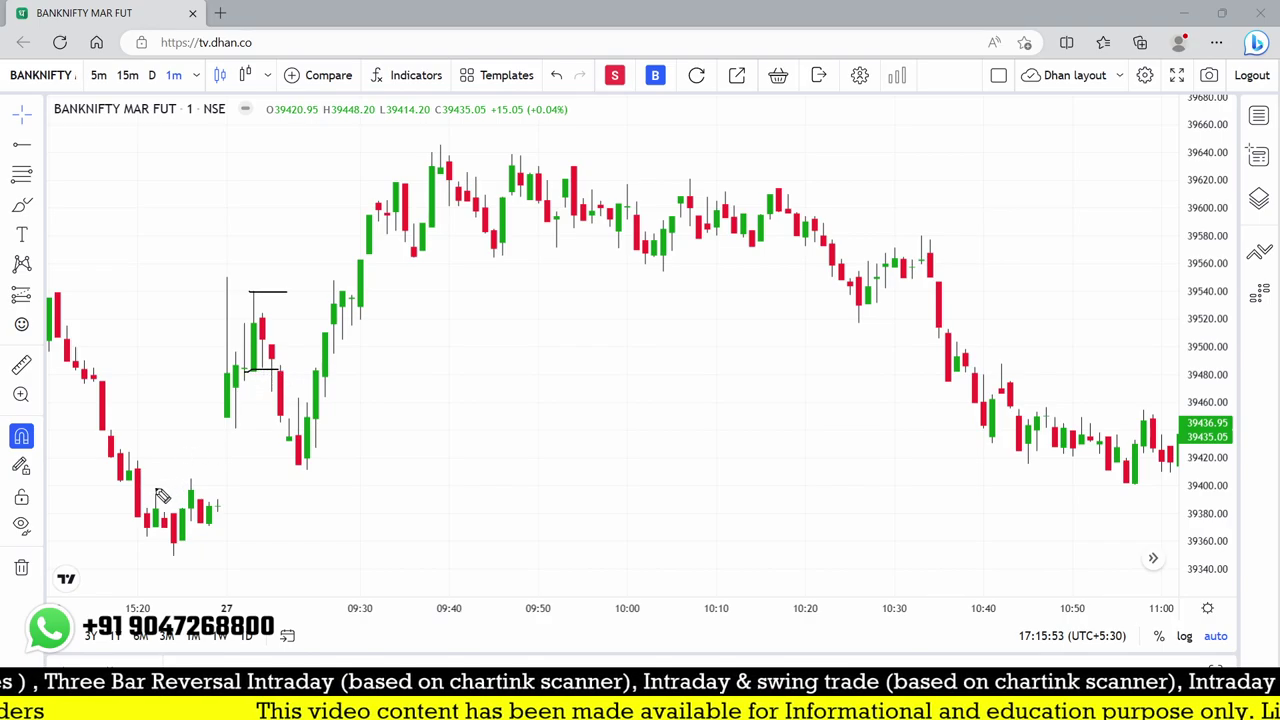
{"action": "left_click_drag", "start_coordinate": [271, 368], "coordinate": [308, 464]}
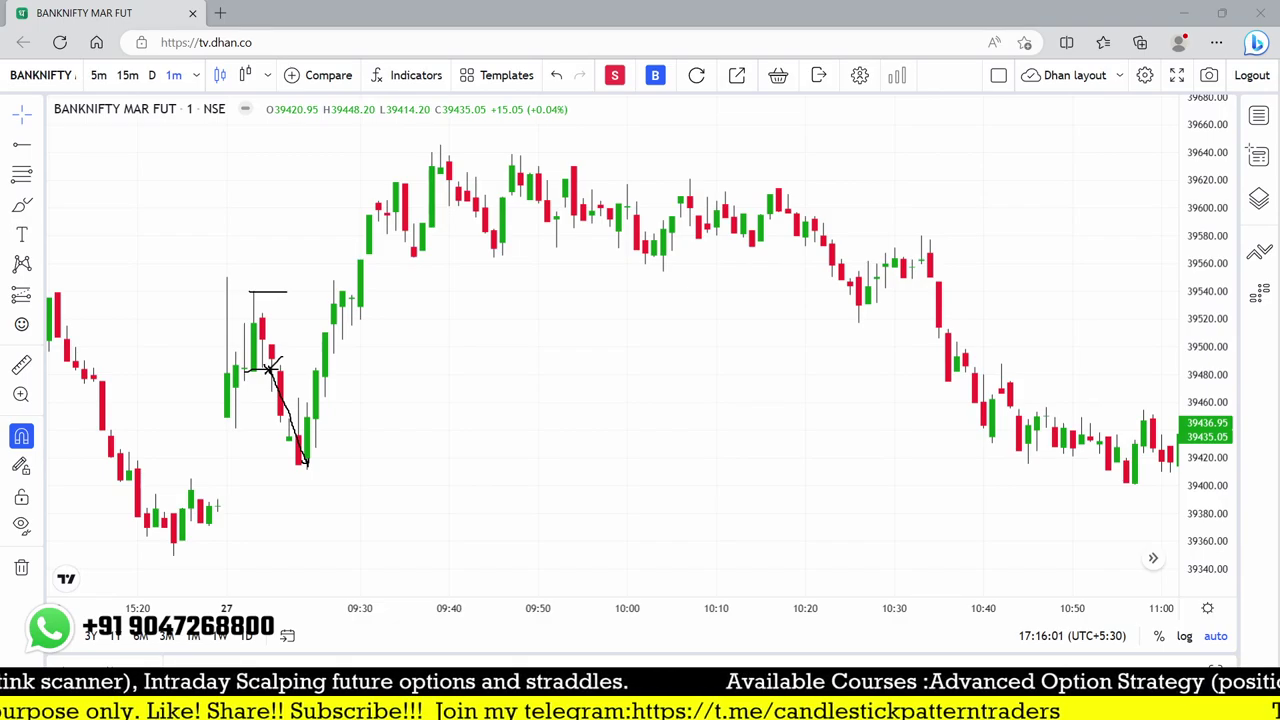
Write a 1:2:3 note at top left, then clear all freehand notes.
{"action": "mouse_move", "coordinate": [140, 240]}
{"action": "left_mouse_down"}
{"action": "mouse_move", "coordinate": [136, 219]}
{"action": "mouse_move", "coordinate": [150, 213]}
{"action": "left_mouse_up"}
{"action": "mouse_move", "coordinate": [160, 208]}
{"action": "left_mouse_down"}
{"action": "mouse_move", "coordinate": [176, 220]}
{"action": "mouse_move", "coordinate": [212, 186]}
{"action": "mouse_move", "coordinate": [202, 214]}
{"action": "mouse_move", "coordinate": [158, 222]}
{"action": "mouse_move", "coordinate": [182, 212]}
{"action": "left_mouse_up"}
{"action": "key", "text": "Escape"}
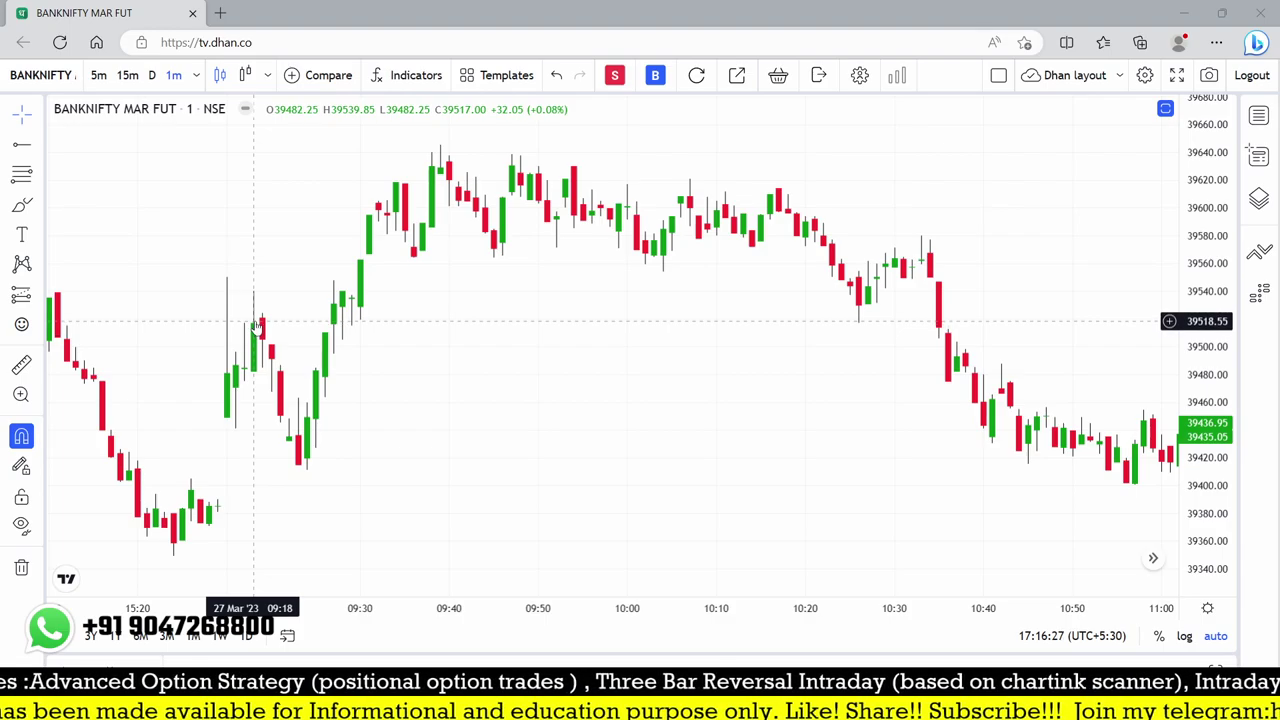
Place horizontal lines at the 09:18 candle's low 39482.25 and high 39539.85.
{"action": "left_click", "coordinate": [22, 144]}
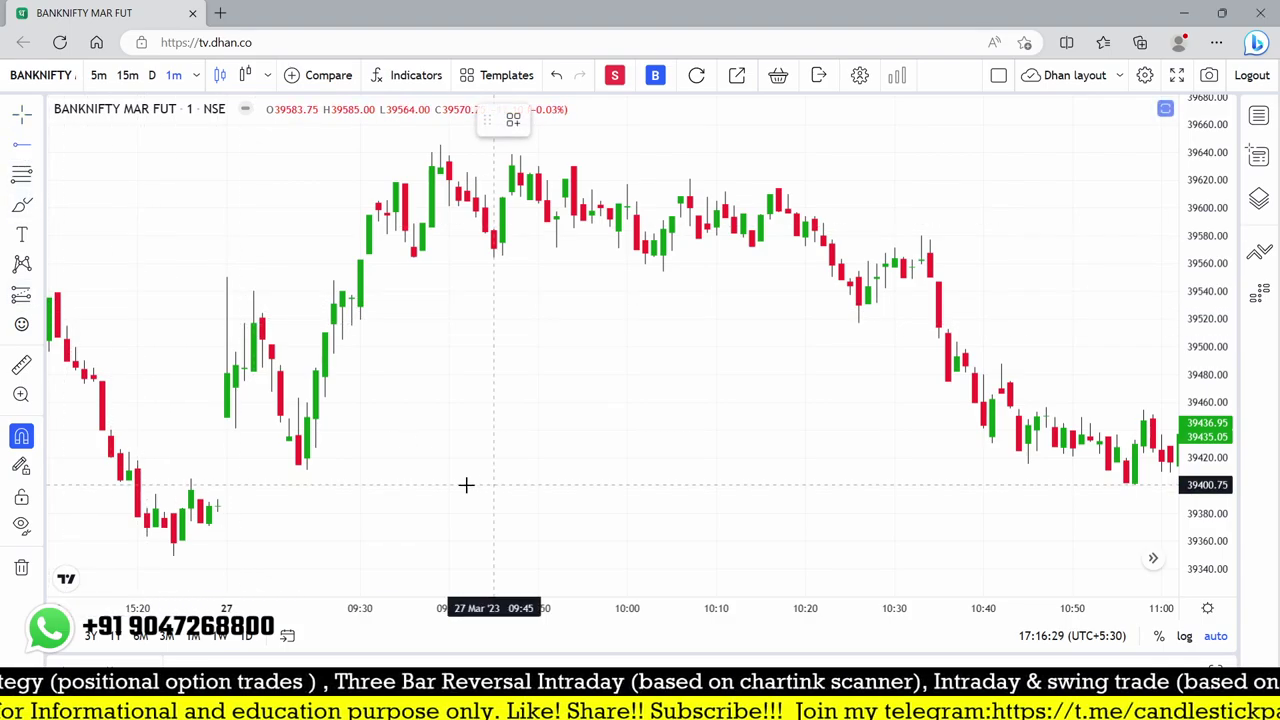
{"action": "left_click", "coordinate": [255, 373]}
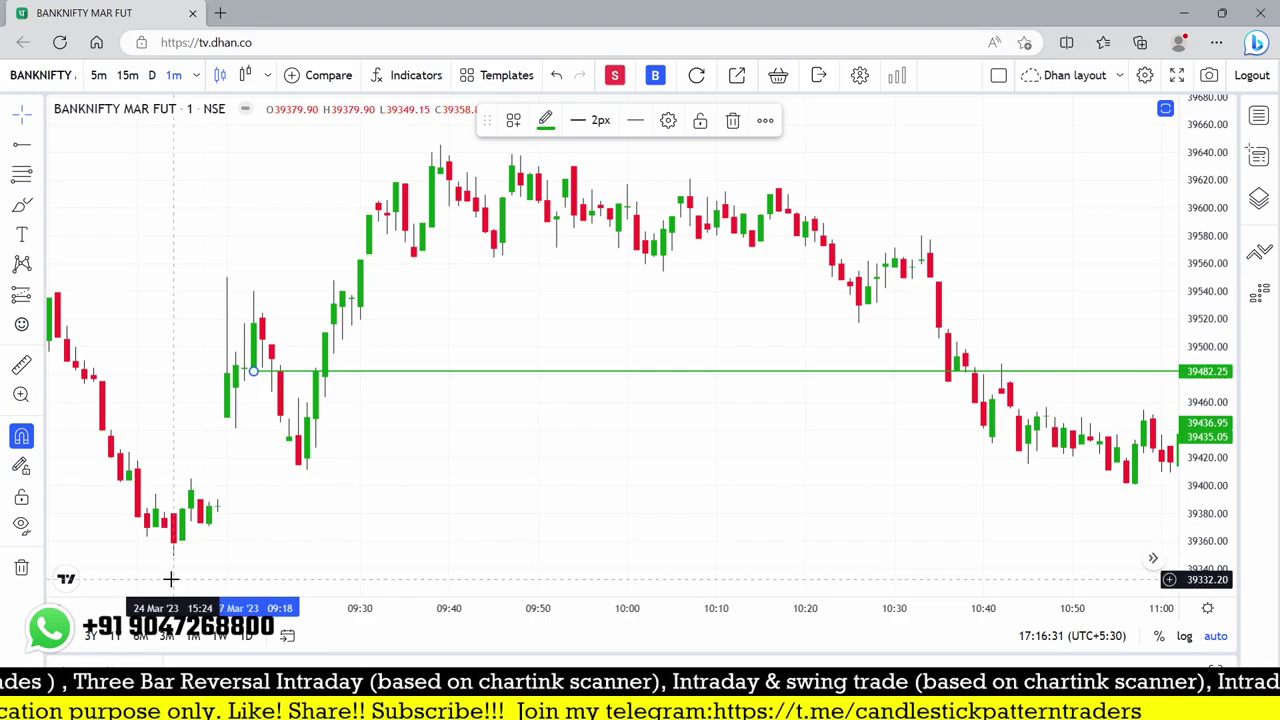
{"action": "left_click", "coordinate": [369, 334]}
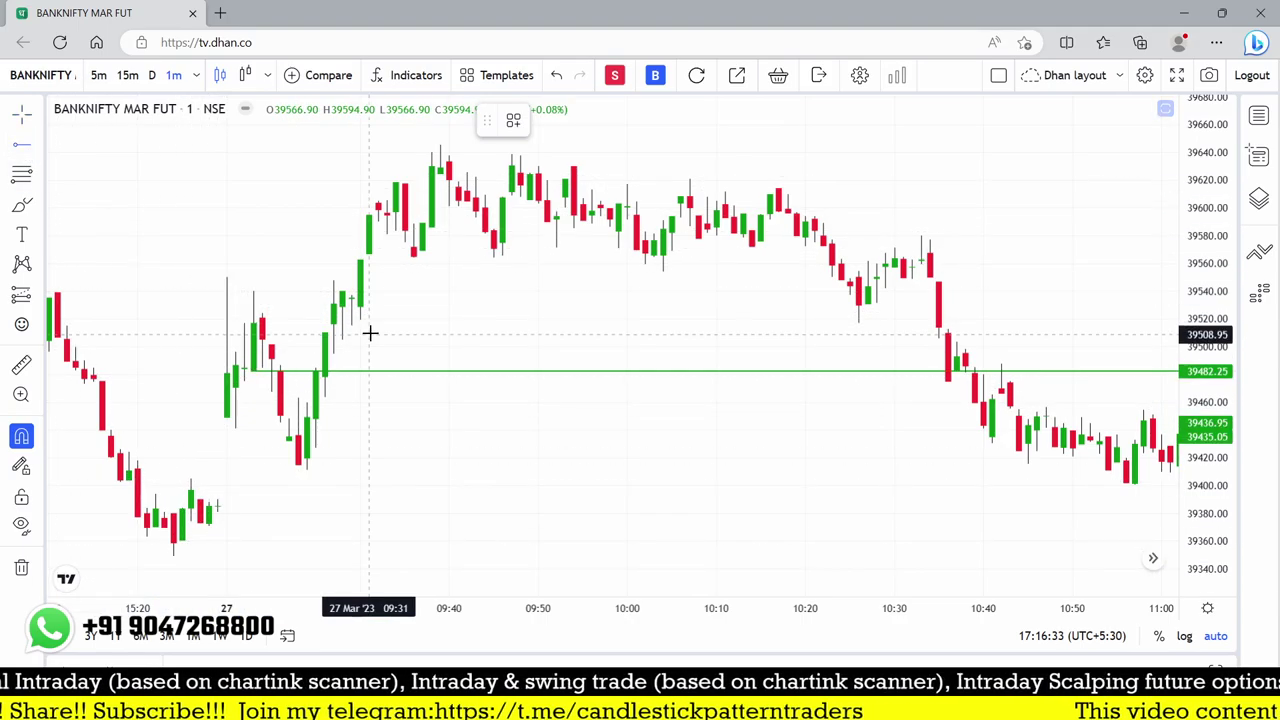
{"action": "left_click", "coordinate": [251, 288]}
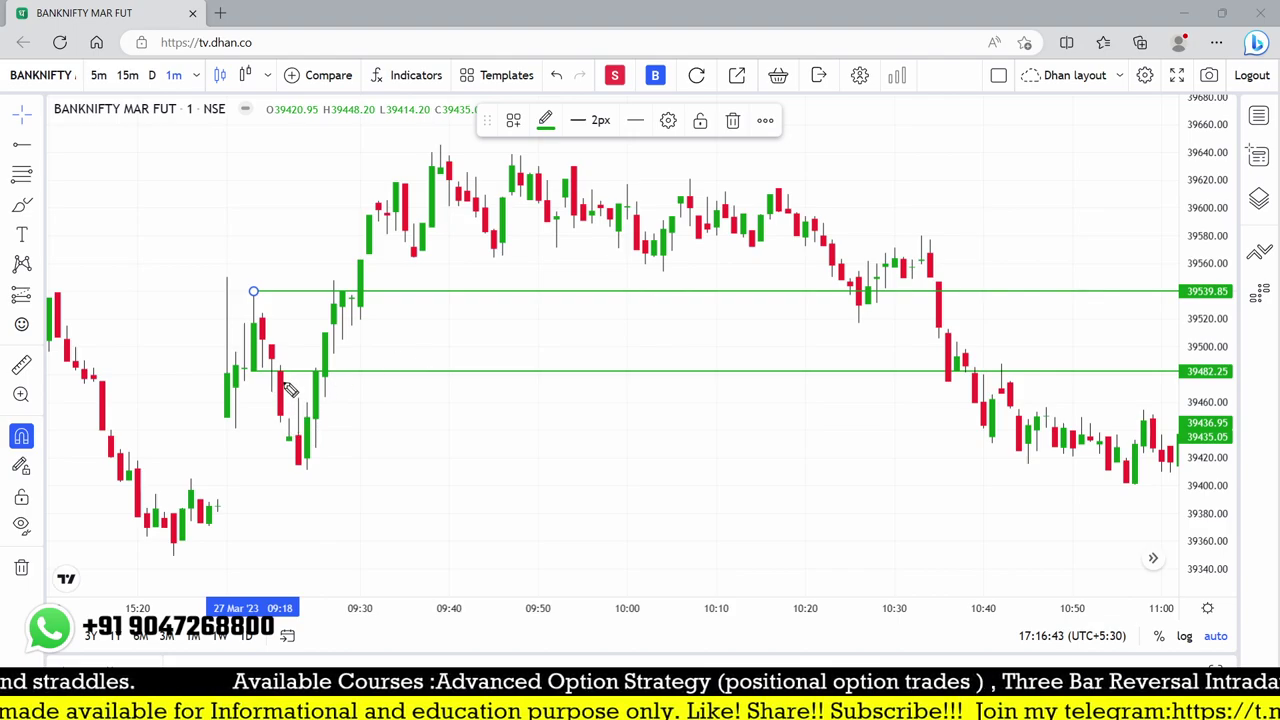
Draw an arrow by the lower line and write the 39500 pe note with an underlined Scalping.
{"action": "mouse_move", "coordinate": [271, 356]}
{"action": "left_mouse_down"}
{"action": "mouse_move", "coordinate": [295, 381]}
{"action": "mouse_move", "coordinate": [247, 420]}
{"action": "mouse_move", "coordinate": [273, 405]}
{"action": "left_mouse_up"}
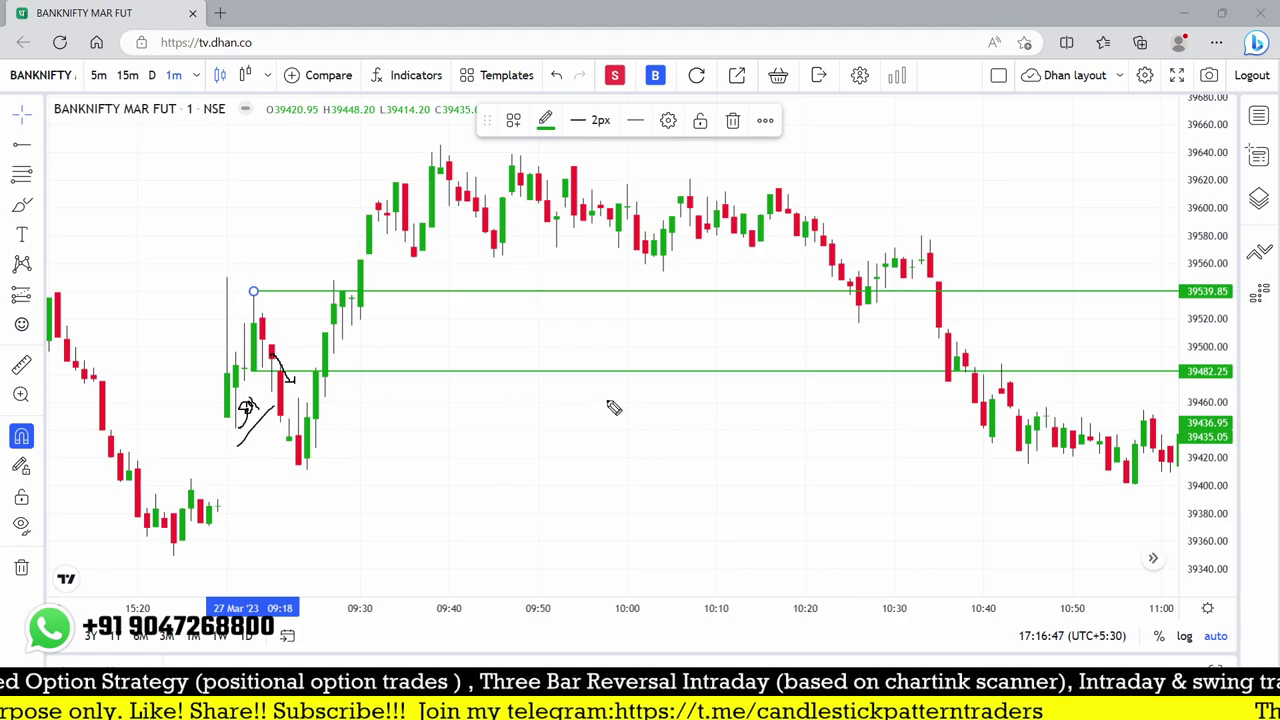
{"action": "mouse_move", "coordinate": [601, 404]}
{"action": "left_mouse_down"}
{"action": "mouse_move", "coordinate": [688, 352]}
{"action": "mouse_move", "coordinate": [674, 443]}
{"action": "mouse_move", "coordinate": [689, 451]}
{"action": "mouse_move", "coordinate": [718, 414]}
{"action": "mouse_move", "coordinate": [704, 434]}
{"action": "mouse_move", "coordinate": [737, 481]}
{"action": "mouse_move", "coordinate": [816, 436]}
{"action": "mouse_move", "coordinate": [822, 445]}
{"action": "left_mouse_up"}
{"action": "left_click", "coordinate": [772, 418]}
{"action": "left_click_drag", "start_coordinate": [757, 500], "coordinate": [822, 457]}
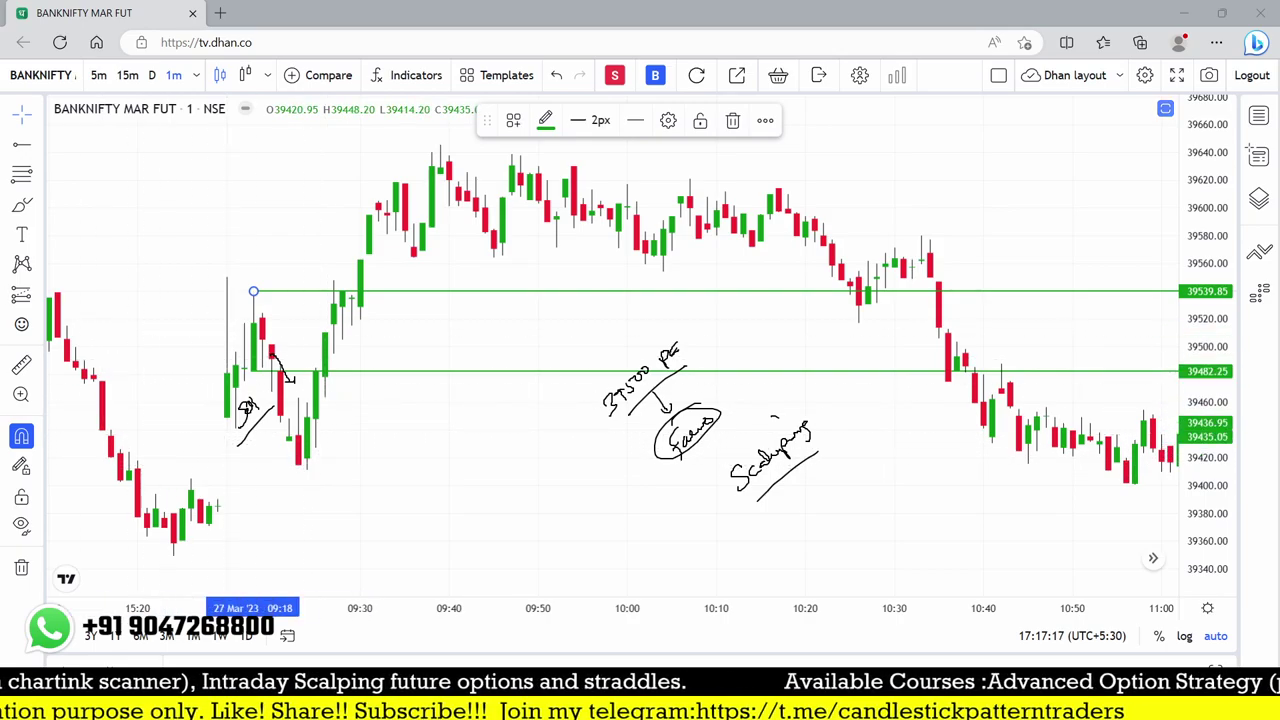
Circle the red candles near the green line and write a circled +70 and a +60 RSK note.
{"action": "mouse_move", "coordinate": [294, 467]}
{"action": "left_mouse_down"}
{"action": "mouse_move", "coordinate": [333, 465]}
{"action": "mouse_move", "coordinate": [344, 494]}
{"action": "mouse_move", "coordinate": [388, 470]}
{"action": "mouse_move", "coordinate": [368, 533]}
{"action": "left_mouse_up"}
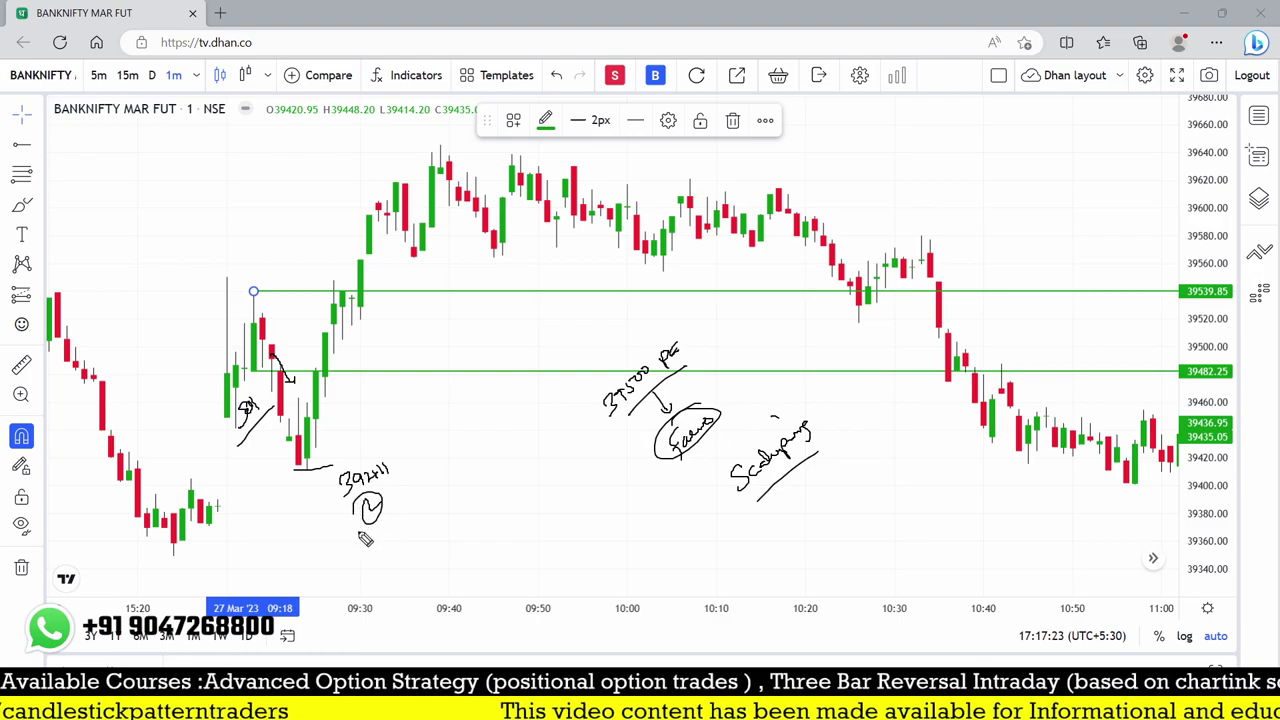
{"action": "left_click_drag", "start_coordinate": [272, 362], "coordinate": [289, 380]}
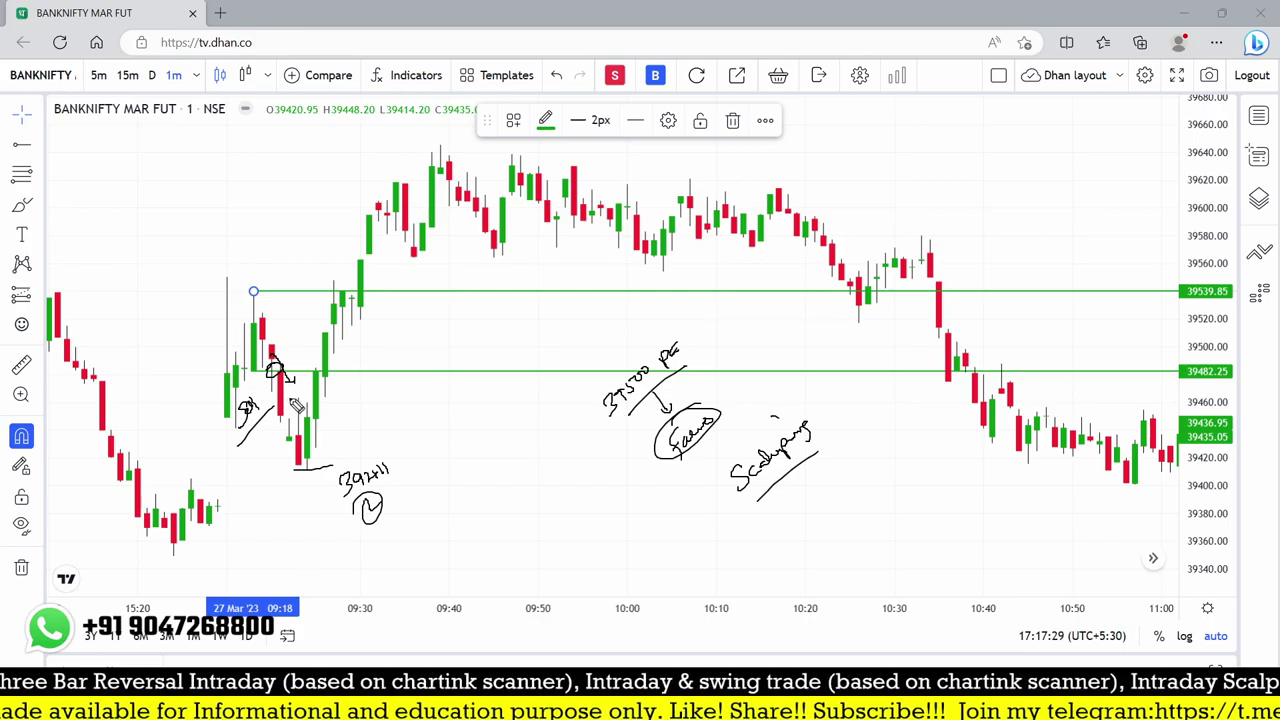
{"action": "mouse_move", "coordinate": [264, 480]}
{"action": "left_mouse_down"}
{"action": "mouse_move", "coordinate": [246, 492]}
{"action": "mouse_move", "coordinate": [278, 478]}
{"action": "left_mouse_up"}
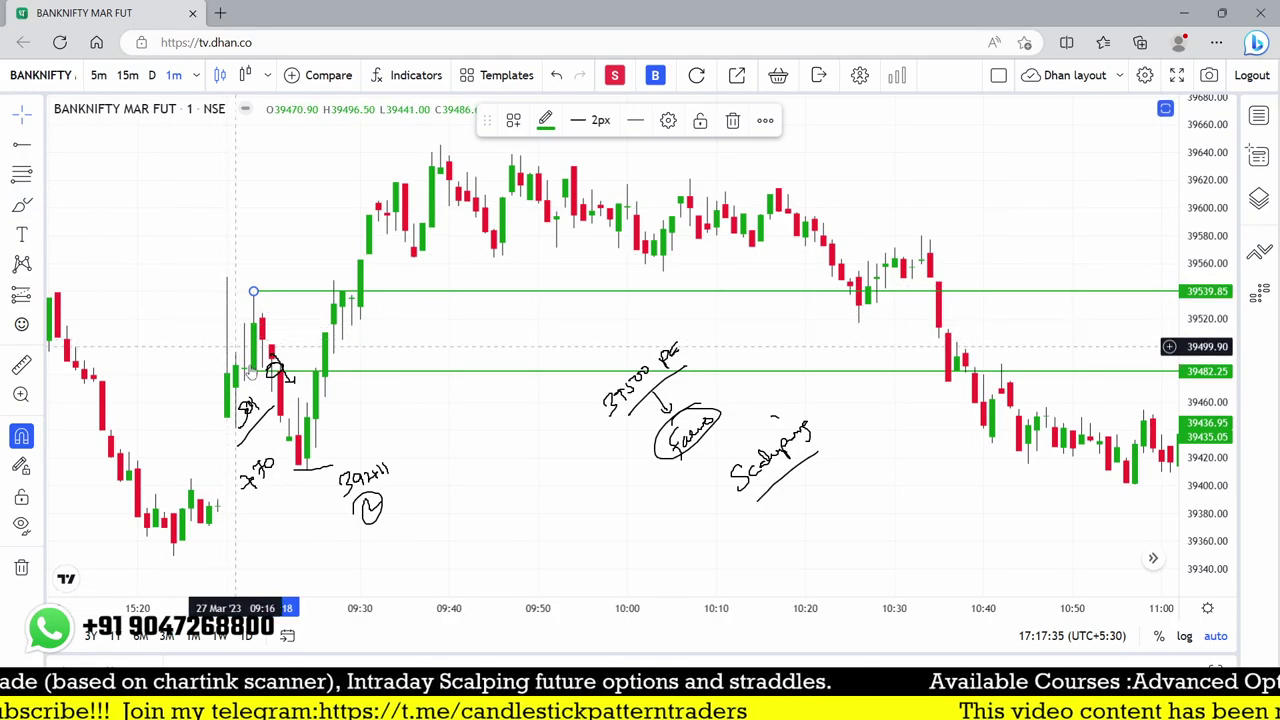
{"action": "left_click", "coordinate": [255, 372]}
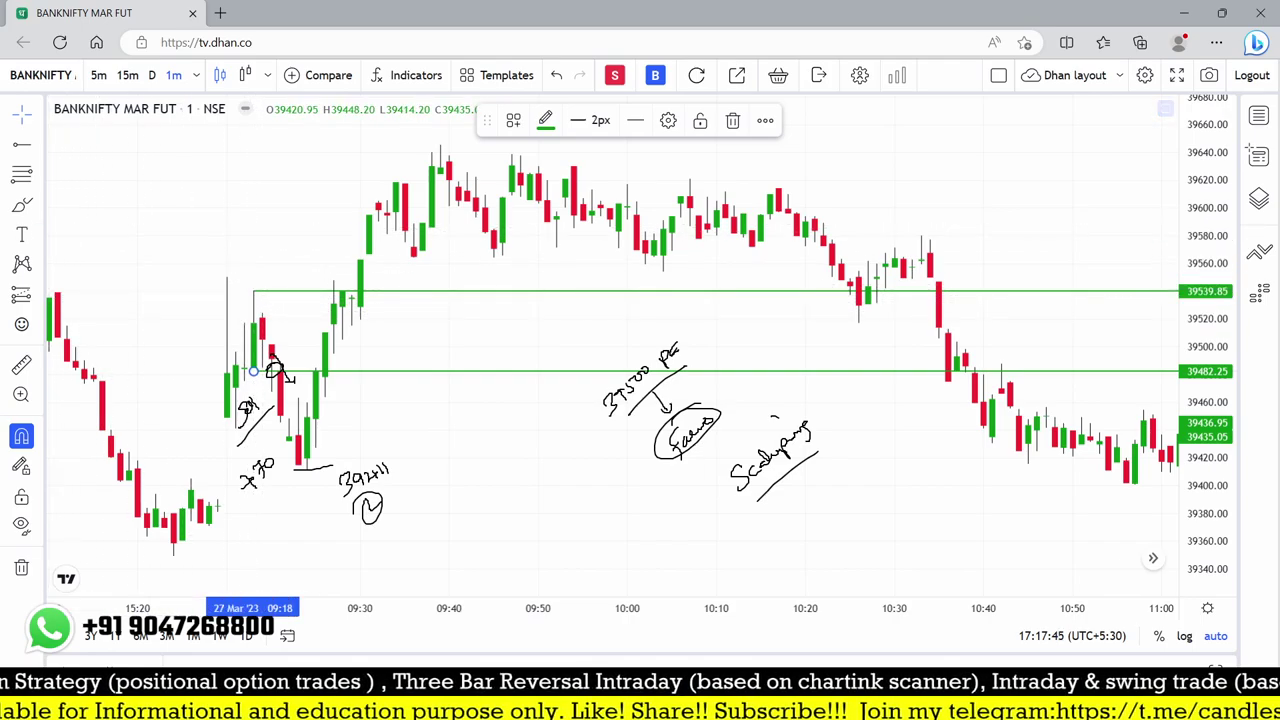
{"action": "mouse_move", "coordinate": [198, 287]}
{"action": "left_mouse_down"}
{"action": "mouse_move", "coordinate": [192, 310]}
{"action": "mouse_move", "coordinate": [214, 300]}
{"action": "mouse_move", "coordinate": [178, 333]}
{"action": "mouse_move", "coordinate": [240, 294]}
{"action": "mouse_move", "coordinate": [282, 238]}
{"action": "left_mouse_up"}
{"action": "left_click_drag", "start_coordinate": [280, 468], "coordinate": [256, 494]}
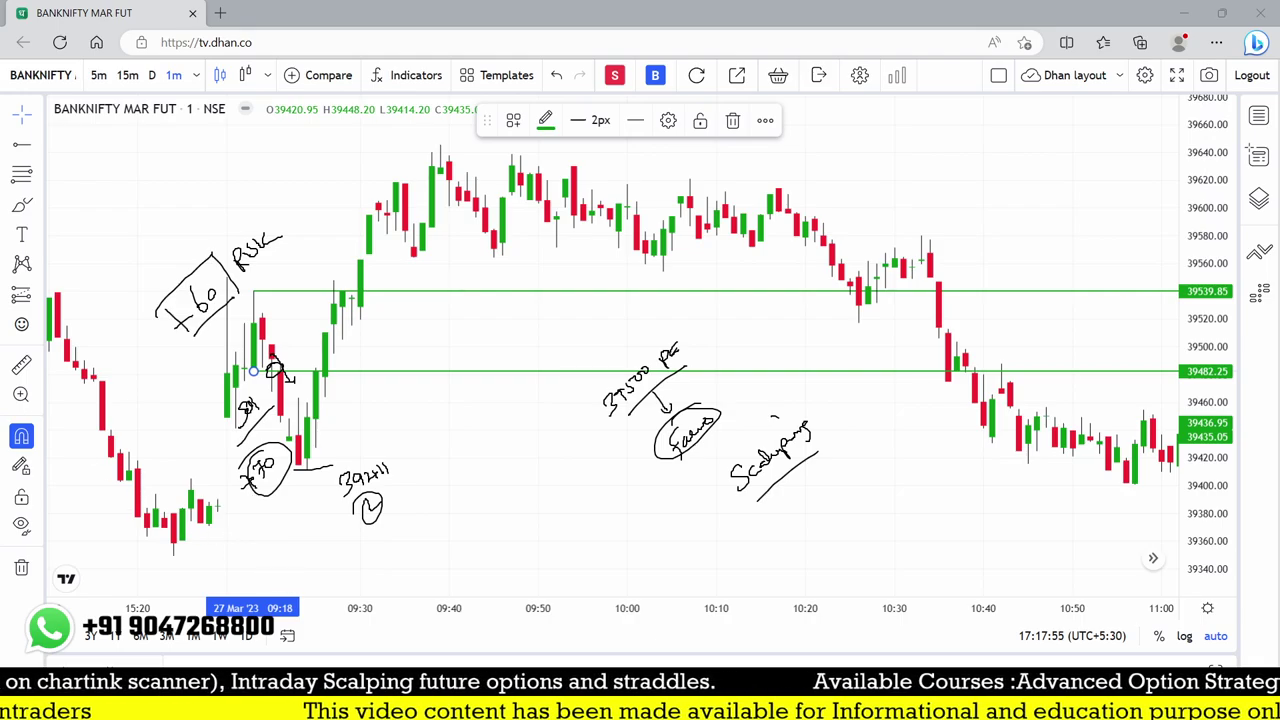
Clear the pen notes and add horizontal lines at 39463.00 and 39411.05.
{"action": "key", "text": "Escape"}
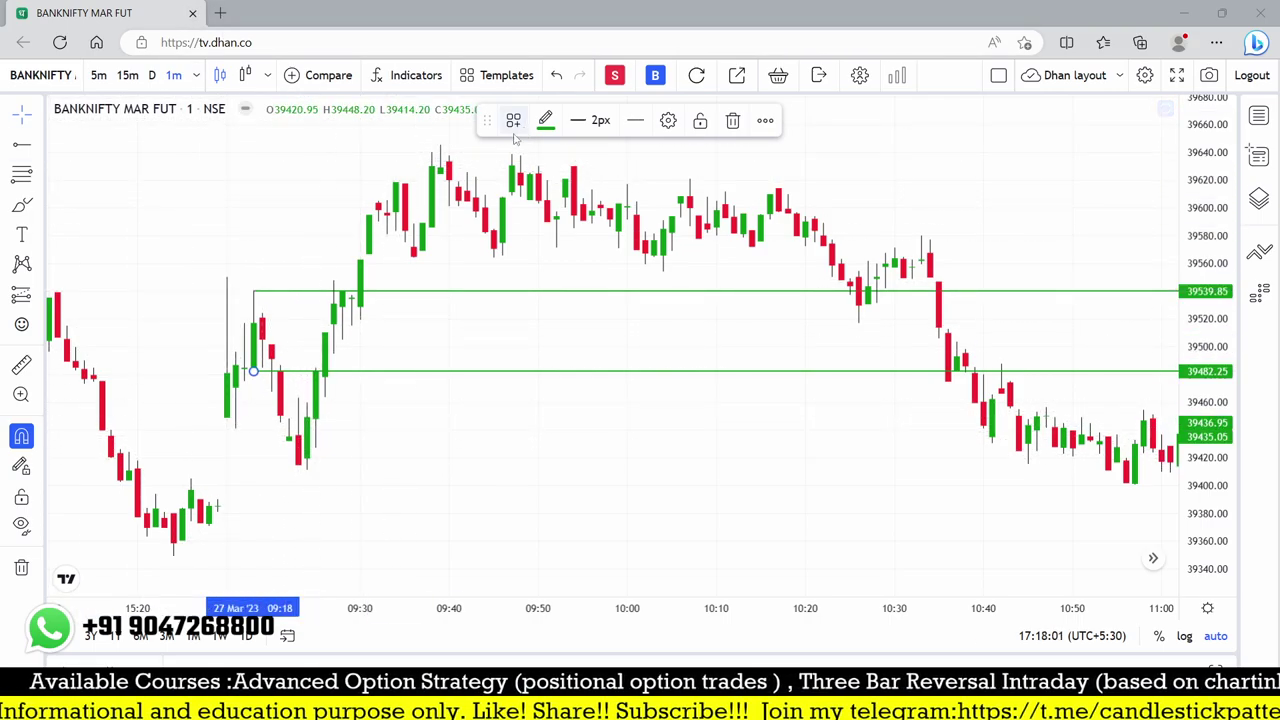
{"action": "left_click", "coordinate": [22, 147]}
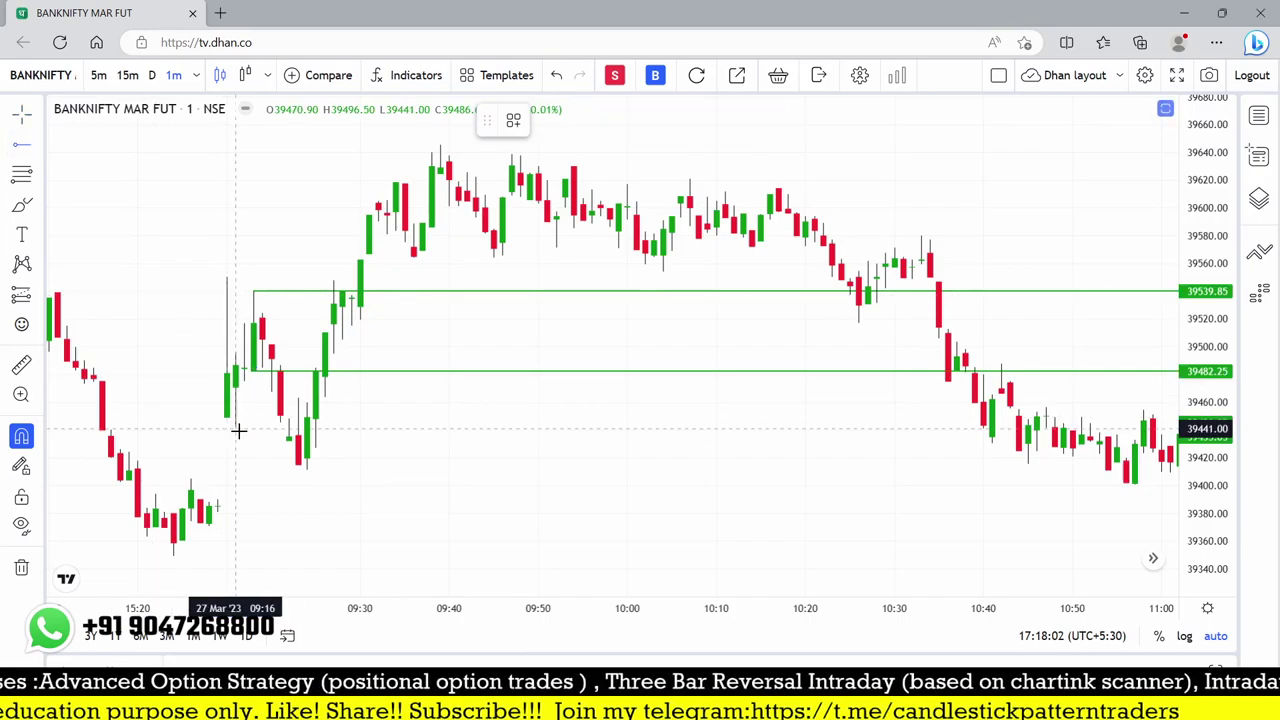
{"action": "left_click", "coordinate": [298, 398]}
{"action": "left_click", "coordinate": [22, 147]}
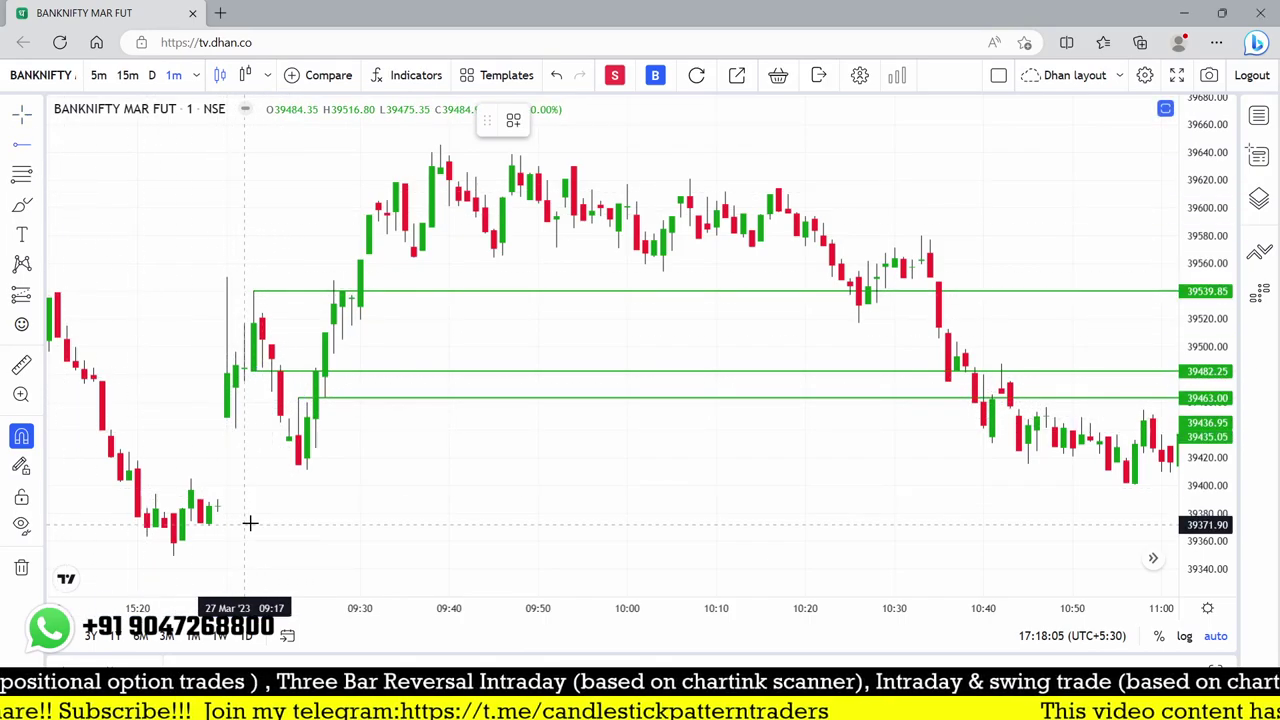
{"action": "left_click", "coordinate": [307, 471]}
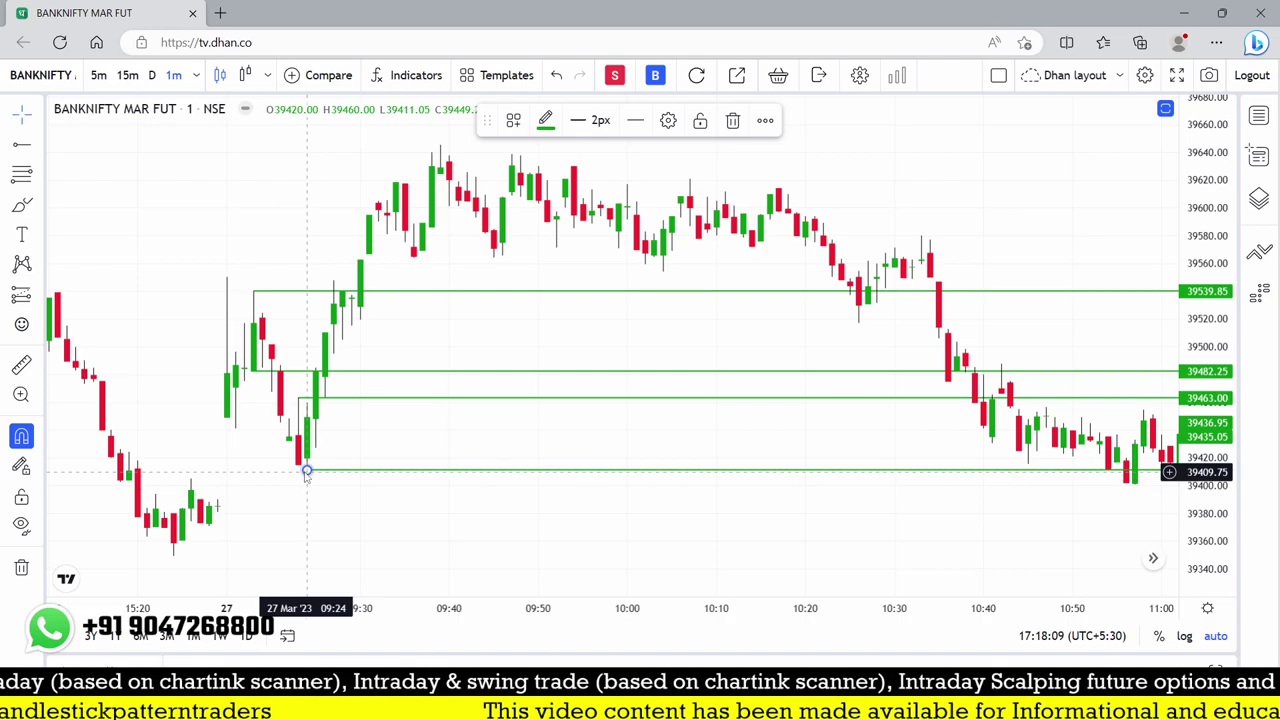
Scribble a note beside the new lines, arrow up from the lowest line, and circle the 39411 low.
{"action": "mouse_move", "coordinate": [409, 423]}
{"action": "left_mouse_down"}
{"action": "mouse_move", "coordinate": [394, 408]}
{"action": "mouse_move", "coordinate": [428, 407]}
{"action": "mouse_move", "coordinate": [455, 383]}
{"action": "mouse_move", "coordinate": [480, 388]}
{"action": "left_mouse_up"}
{"action": "mouse_move", "coordinate": [330, 425]}
{"action": "left_mouse_down"}
{"action": "mouse_move", "coordinate": [365, 383]}
{"action": "mouse_move", "coordinate": [378, 395]}
{"action": "left_mouse_up"}
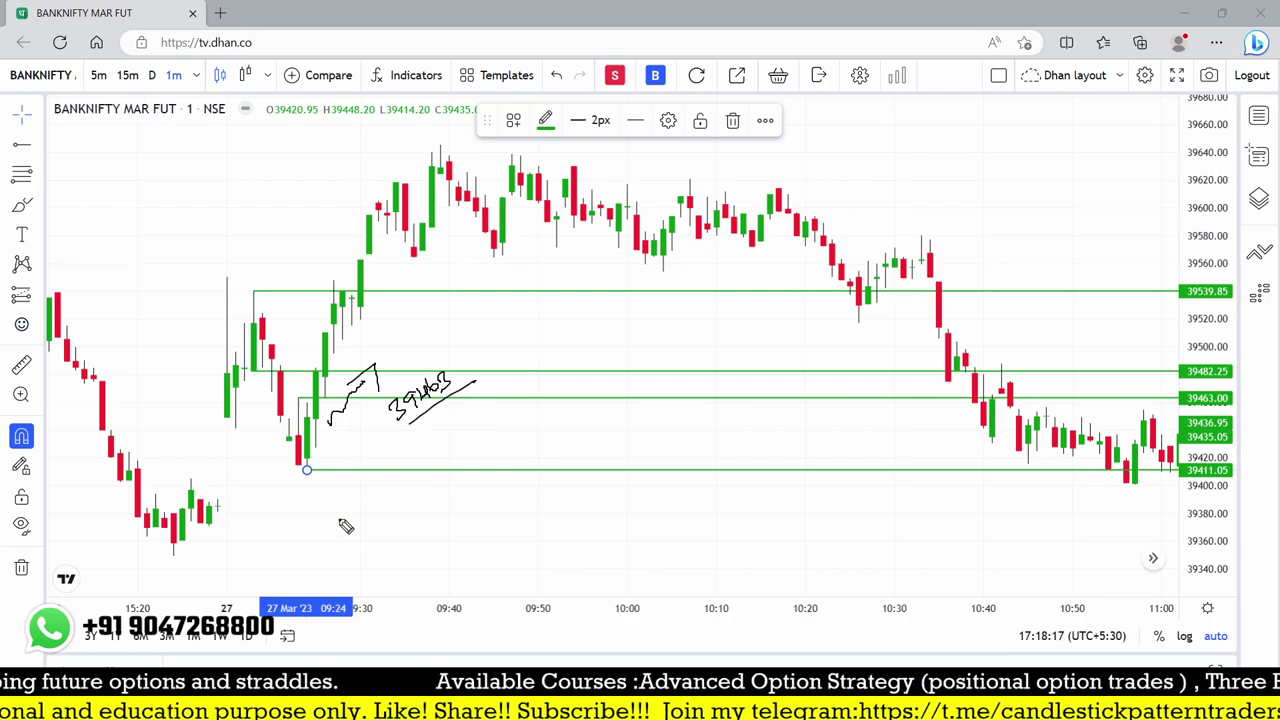
{"action": "mouse_move", "coordinate": [354, 498]}
{"action": "left_mouse_down"}
{"action": "mouse_move", "coordinate": [367, 507]}
{"action": "mouse_move", "coordinate": [404, 490]}
{"action": "mouse_move", "coordinate": [398, 480]}
{"action": "mouse_move", "coordinate": [410, 515]}
{"action": "mouse_move", "coordinate": [382, 518]}
{"action": "left_mouse_up"}
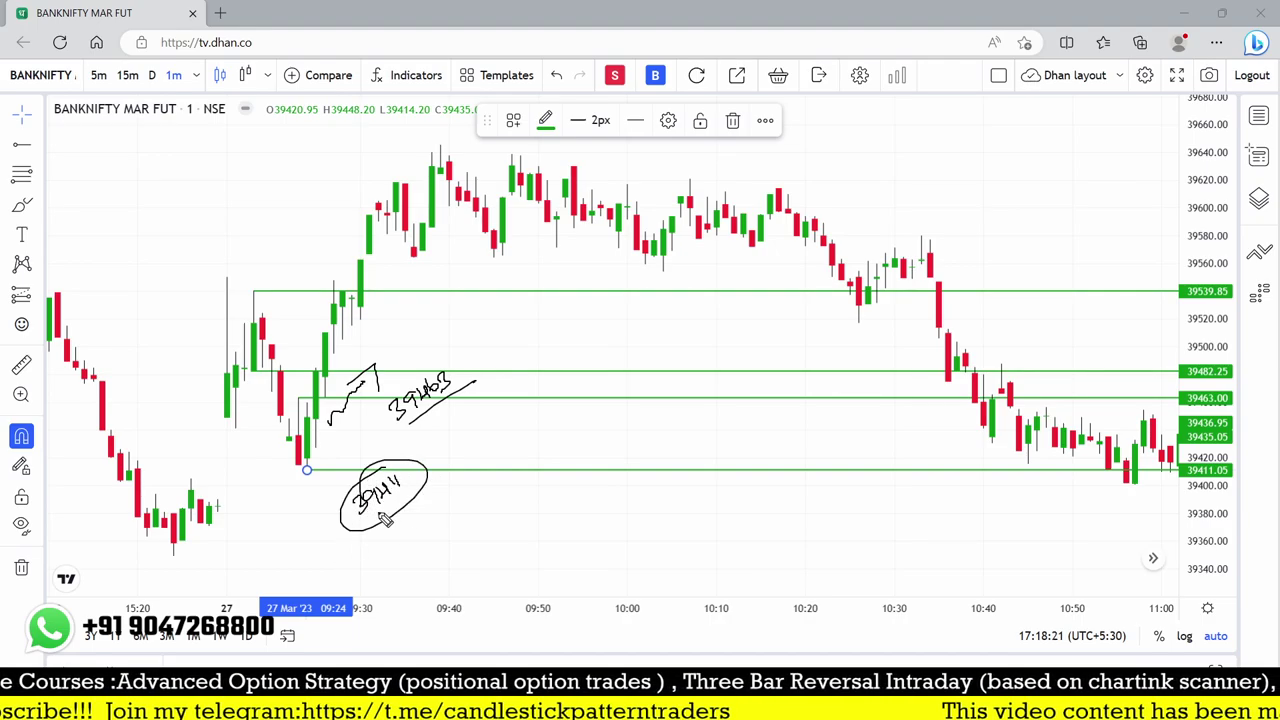
{"action": "left_click_drag", "start_coordinate": [272, 358], "coordinate": [302, 467]}
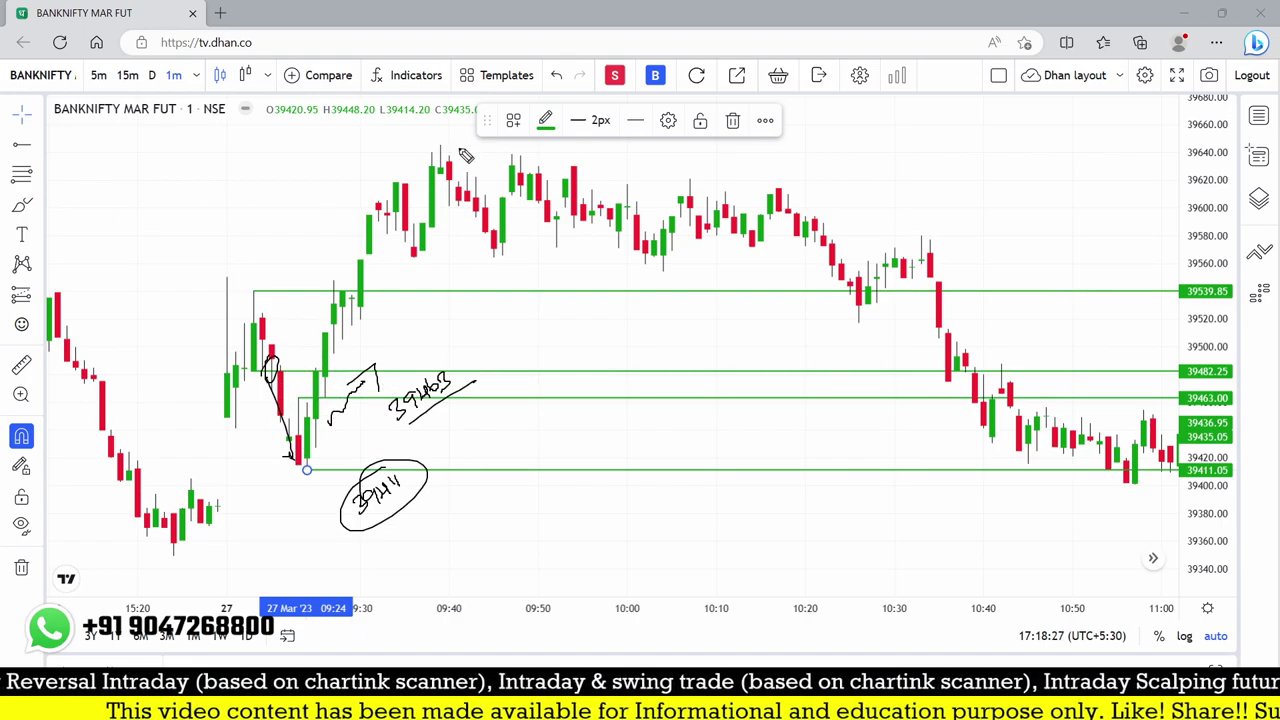
Write and circle the price near the highs, trace the rally to 39539, and loop candles near 39600.
{"action": "left_click_drag", "start_coordinate": [430, 148], "coordinate": [463, 140]}
{"action": "mouse_move", "coordinate": [324, 176]}
{"action": "left_mouse_down"}
{"action": "mouse_move", "coordinate": [312, 186]}
{"action": "mouse_move", "coordinate": [365, 150]}
{"action": "mouse_move", "coordinate": [378, 160]}
{"action": "left_mouse_up"}
{"action": "left_click_drag", "start_coordinate": [306, 182], "coordinate": [310, 206]}
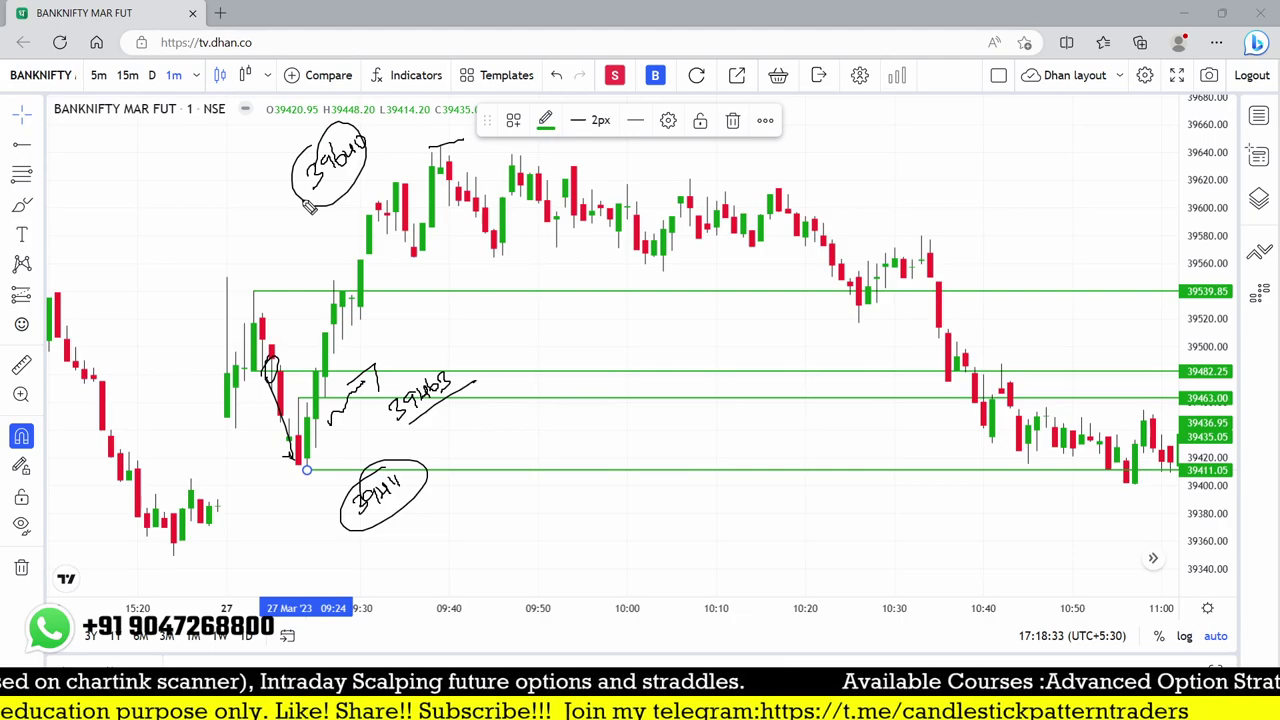
{"action": "mouse_move", "coordinate": [314, 402]}
{"action": "left_mouse_down"}
{"action": "mouse_move", "coordinate": [388, 214]}
{"action": "mouse_move", "coordinate": [362, 218]}
{"action": "mouse_move", "coordinate": [397, 222]}
{"action": "left_mouse_up"}
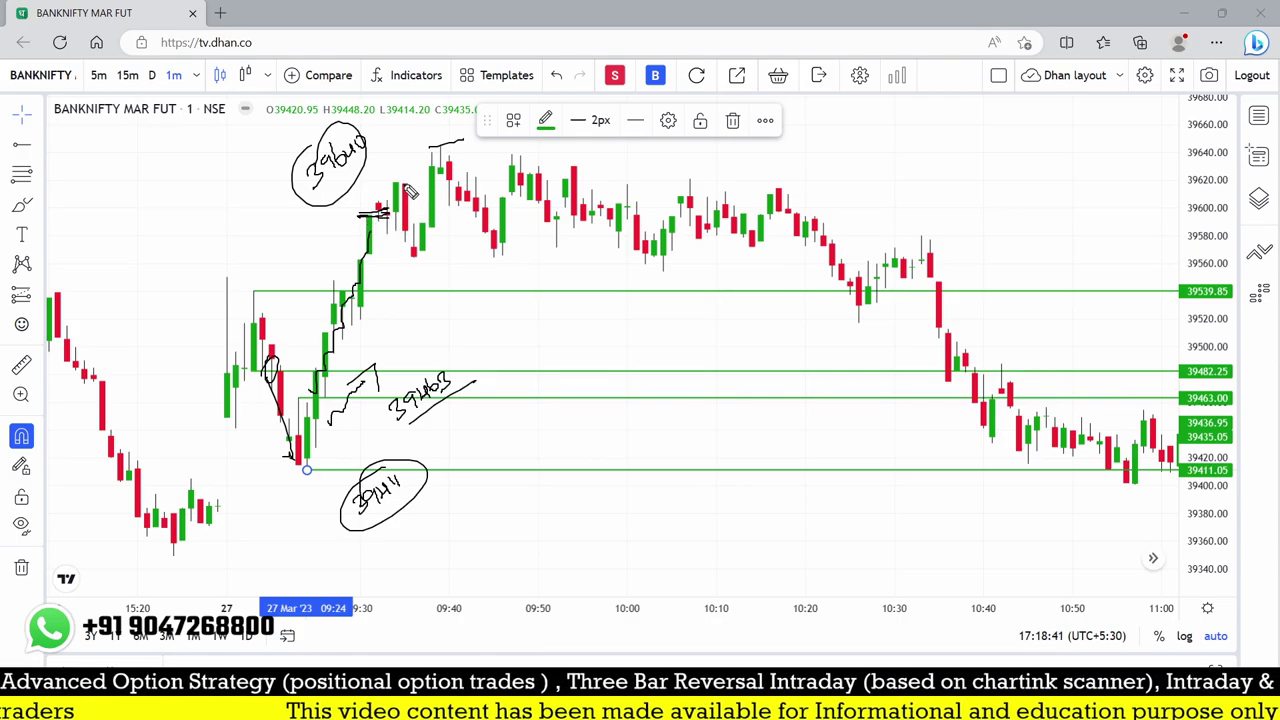
{"action": "mouse_move", "coordinate": [405, 183]}
{"action": "left_mouse_down"}
{"action": "mouse_move", "coordinate": [388, 218]}
{"action": "mouse_move", "coordinate": [412, 240]}
{"action": "mouse_move", "coordinate": [393, 182]}
{"action": "left_mouse_up"}
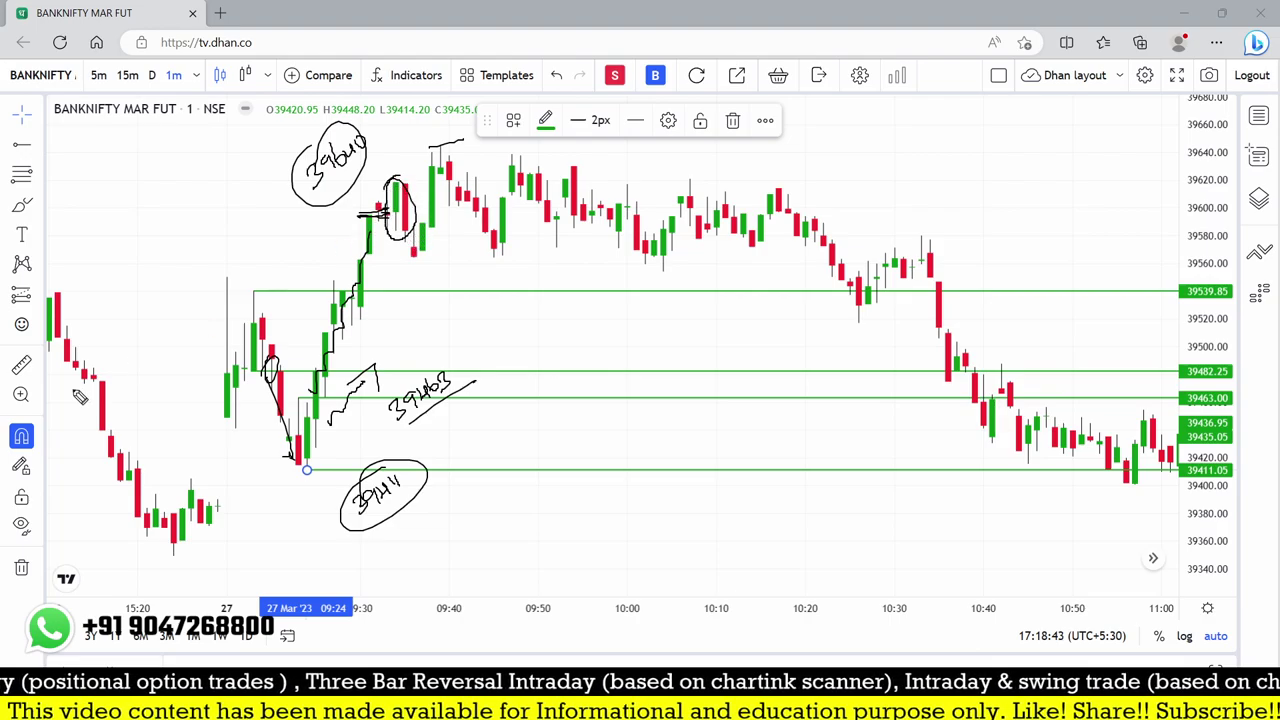
Clear the notes and circle the candle highs near 09:40, 09:50, 10:06 and 10:16.
{"action": "key", "text": "Escape"}
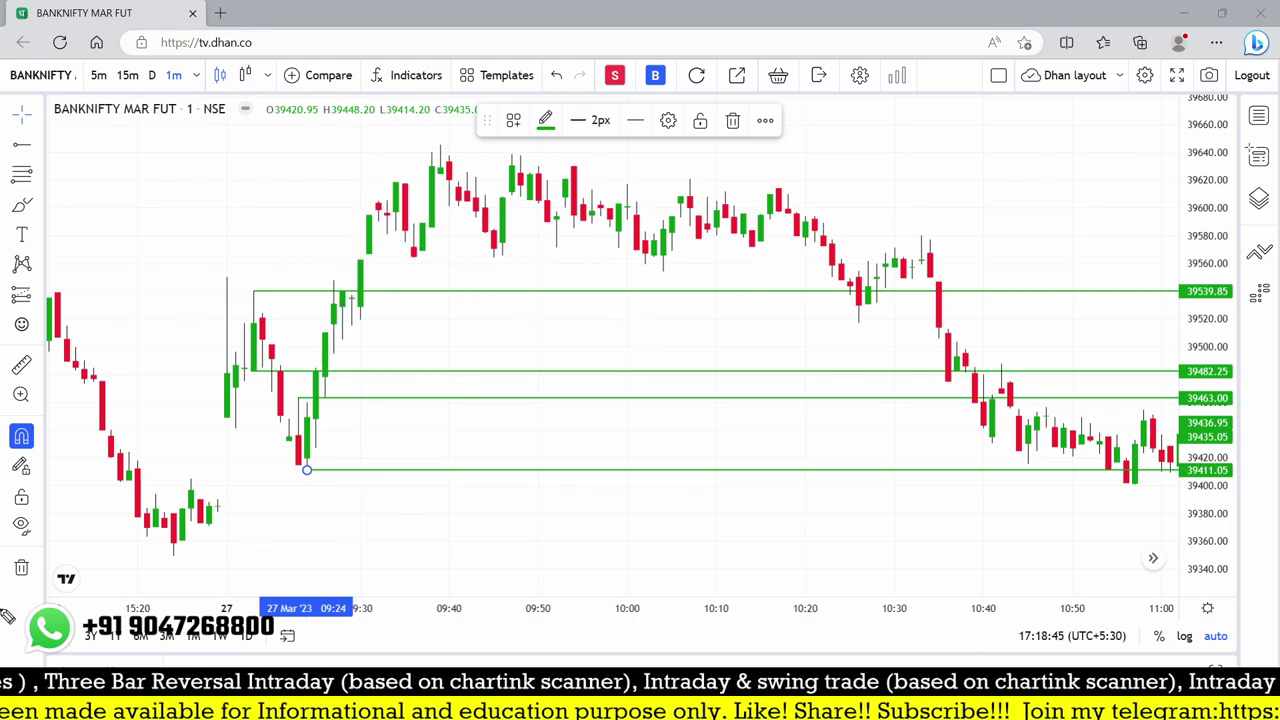
{"action": "mouse_move", "coordinate": [397, 178]}
{"action": "left_mouse_down"}
{"action": "mouse_move", "coordinate": [400, 252]}
{"action": "mouse_move", "coordinate": [408, 182]}
{"action": "mouse_move", "coordinate": [432, 265]}
{"action": "mouse_move", "coordinate": [420, 220]}
{"action": "mouse_move", "coordinate": [435, 233]}
{"action": "left_mouse_up"}
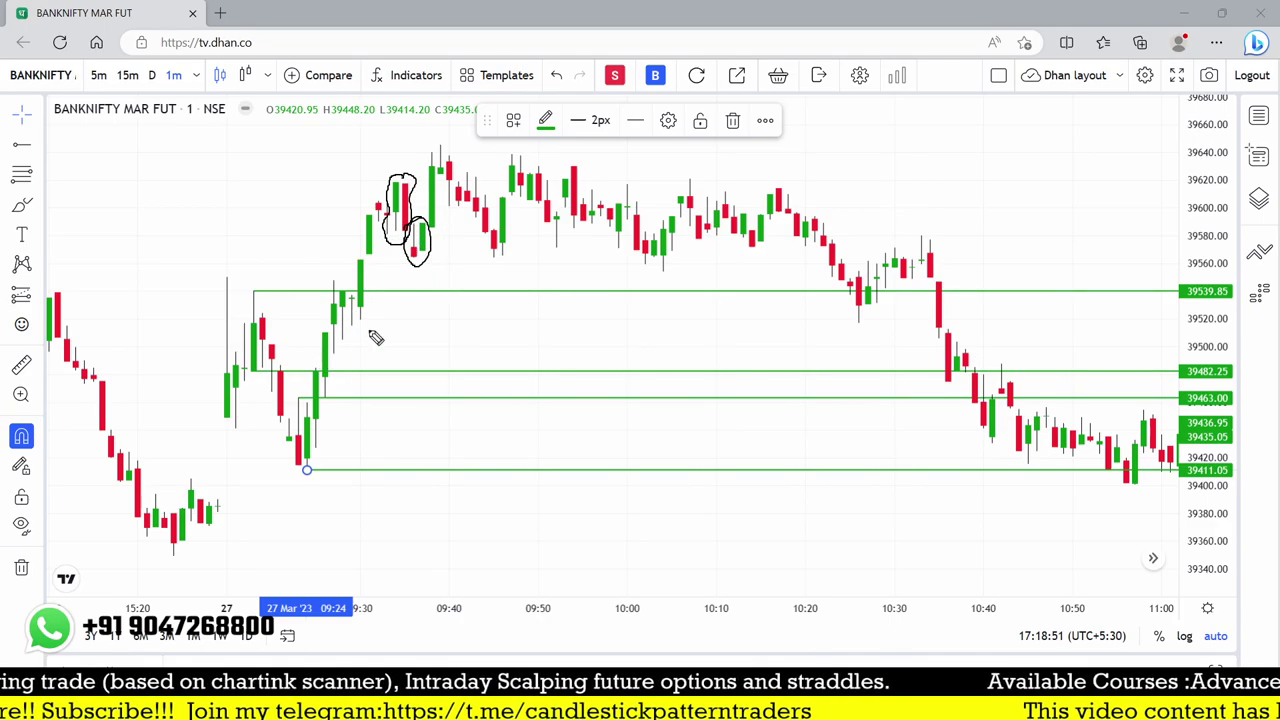
{"action": "mouse_move", "coordinate": [452, 168]}
{"action": "left_mouse_down"}
{"action": "mouse_move", "coordinate": [440, 150]}
{"action": "mouse_move", "coordinate": [462, 198]}
{"action": "left_mouse_up"}
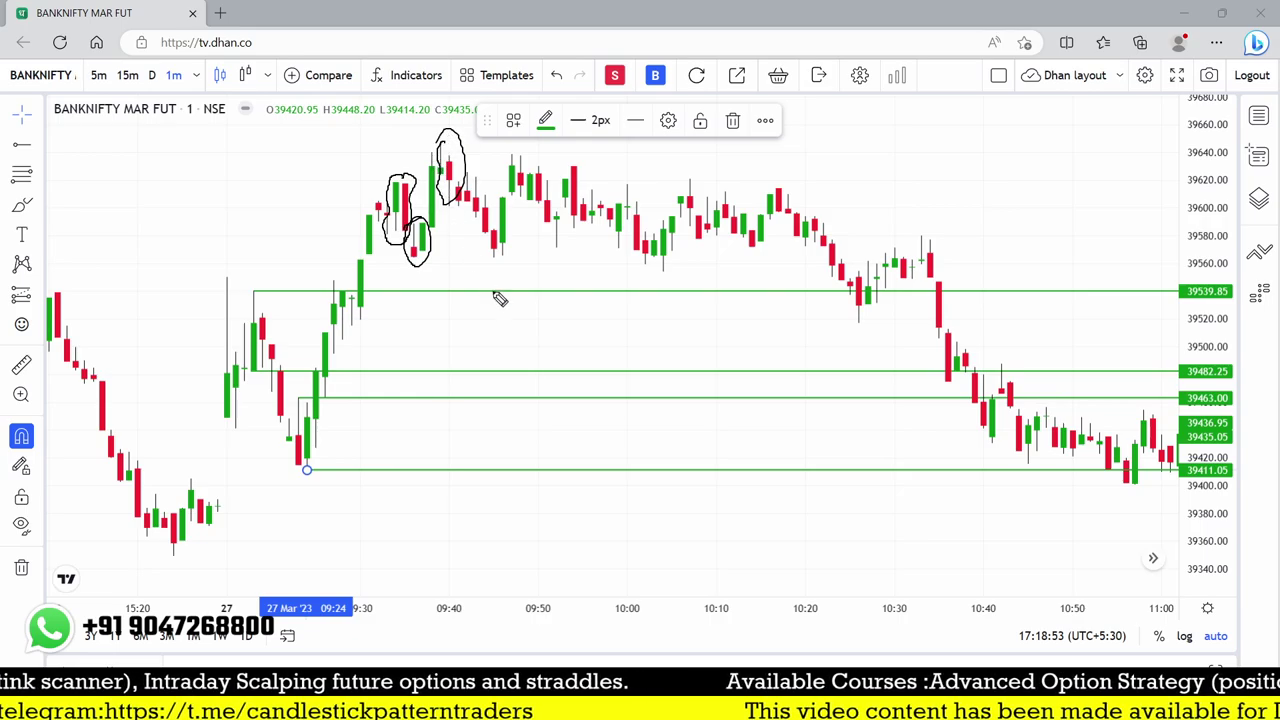
{"action": "mouse_move", "coordinate": [577, 166]}
{"action": "left_mouse_down"}
{"action": "mouse_move", "coordinate": [571, 229]}
{"action": "mouse_move", "coordinate": [577, 190]}
{"action": "mouse_move", "coordinate": [506, 198]}
{"action": "left_mouse_up"}
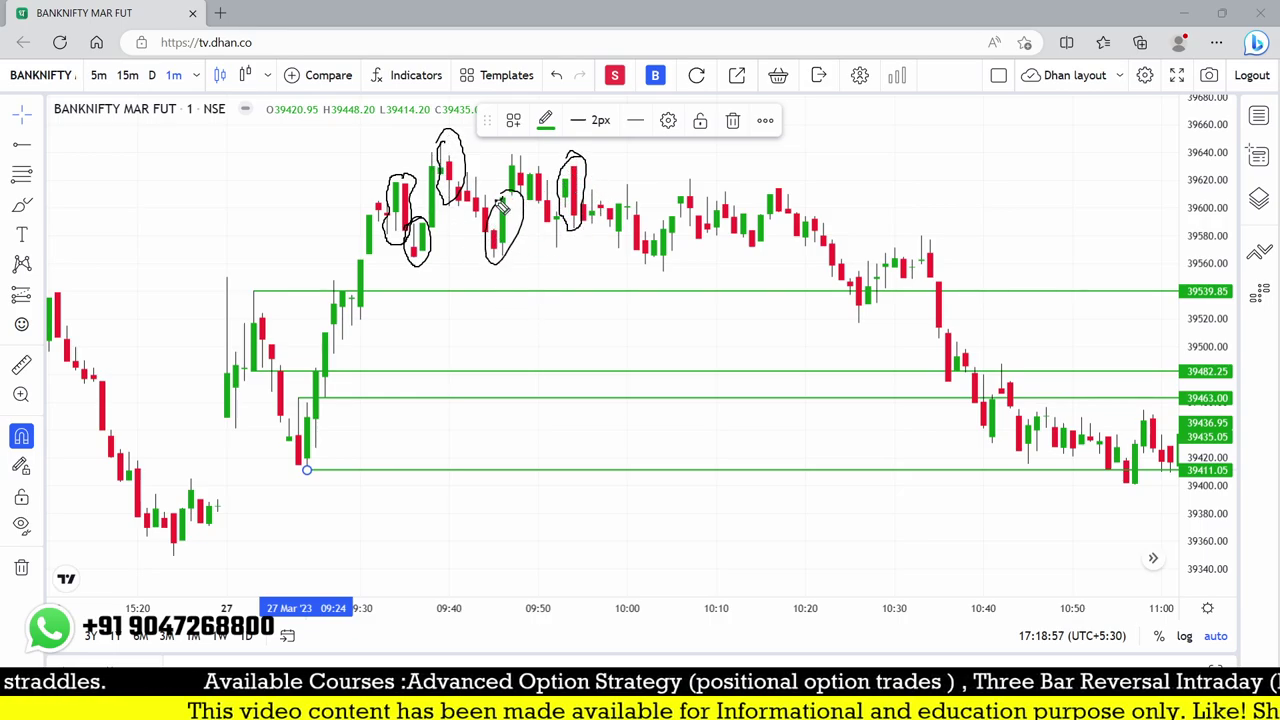
{"action": "mouse_move", "coordinate": [703, 193]}
{"action": "left_mouse_down"}
{"action": "mouse_move", "coordinate": [690, 215]}
{"action": "mouse_move", "coordinate": [701, 192]}
{"action": "left_mouse_up"}
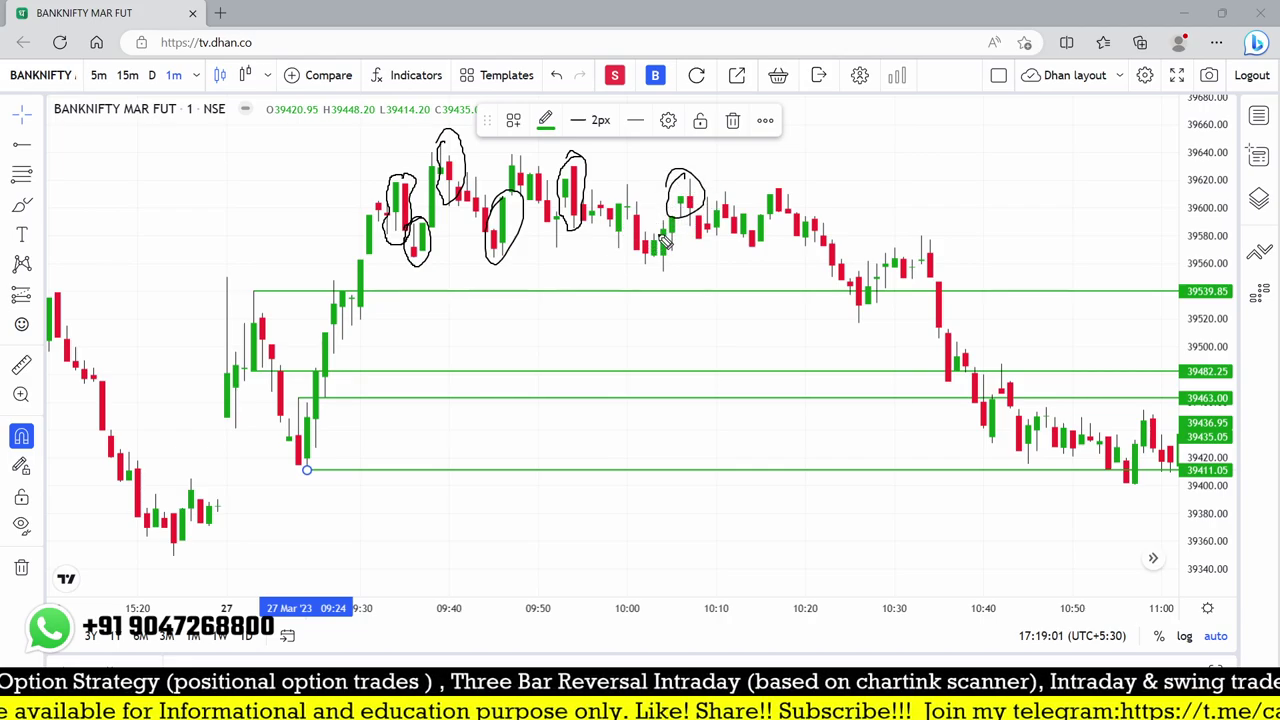
{"action": "left_click_drag", "start_coordinate": [797, 178], "coordinate": [758, 200]}
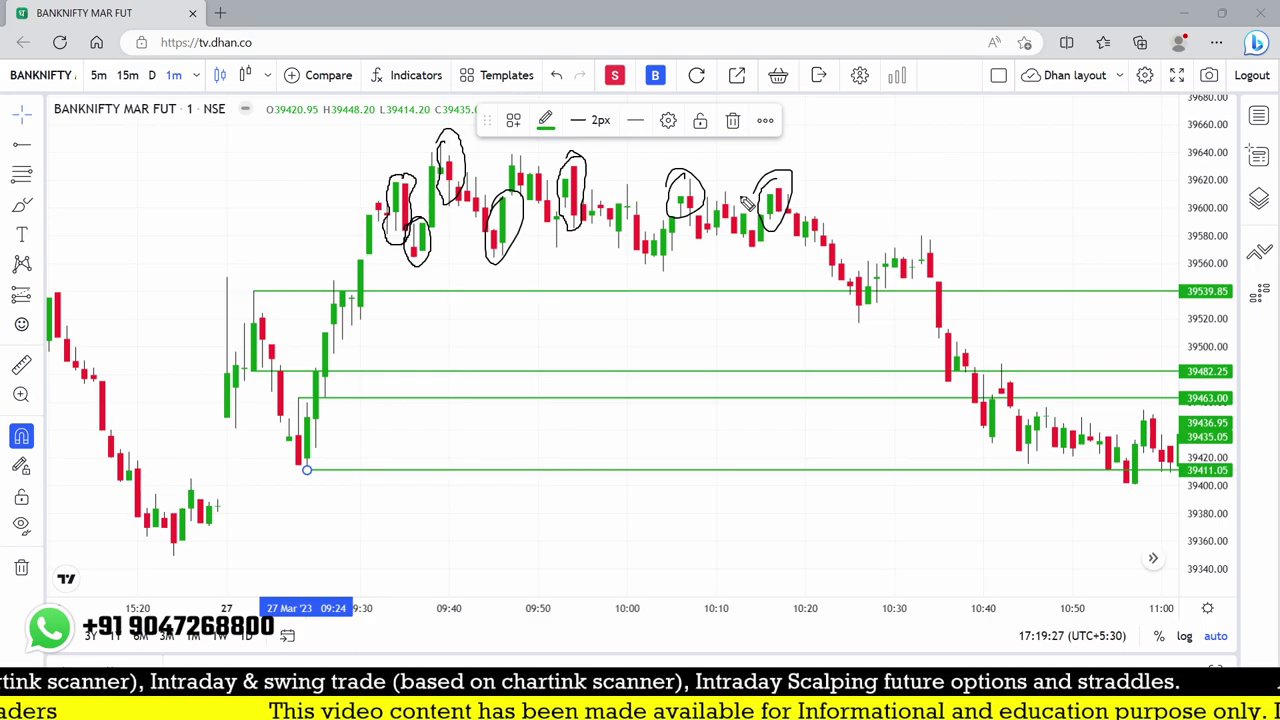
Circle the far-left candle, trace its fall, then clear all freehand notes.
{"action": "mouse_move", "coordinate": [62, 290]}
{"action": "left_mouse_down"}
{"action": "mouse_move", "coordinate": [78, 312]}
{"action": "mouse_move", "coordinate": [60, 285]}
{"action": "left_mouse_up"}
{"action": "left_click_drag", "start_coordinate": [64, 345], "coordinate": [155, 512]}
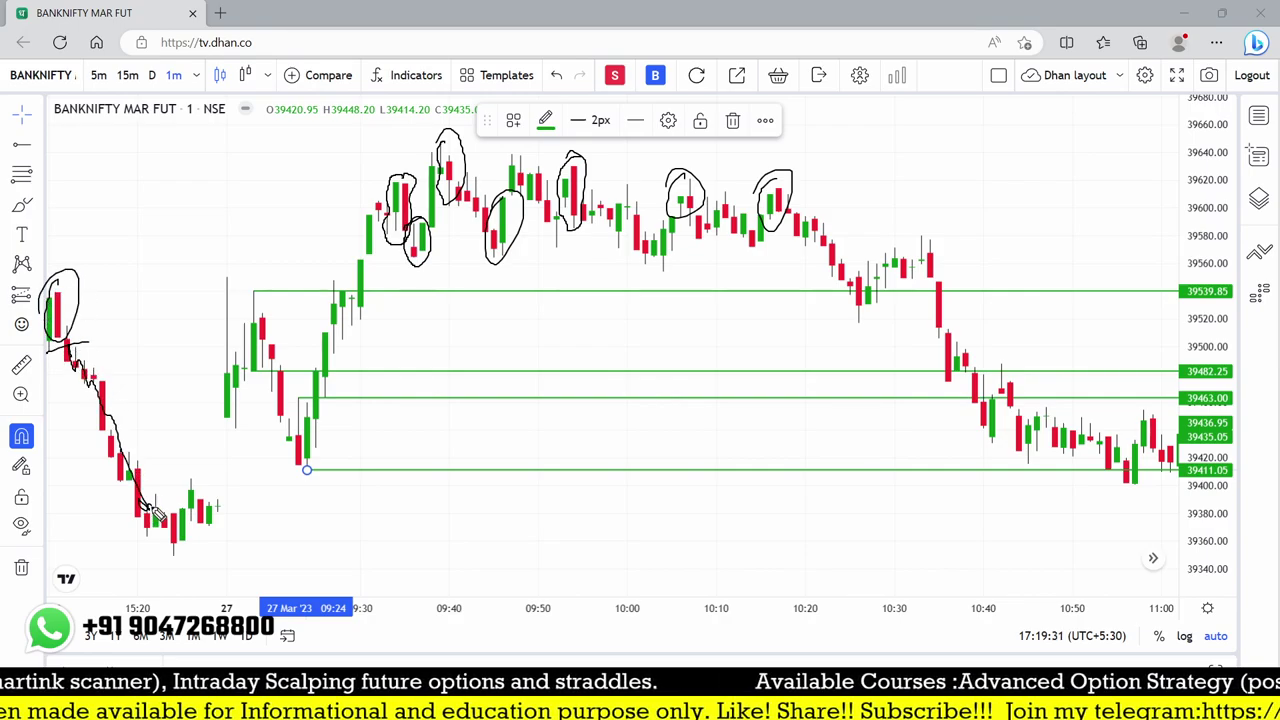
{"action": "key", "text": "Escape"}
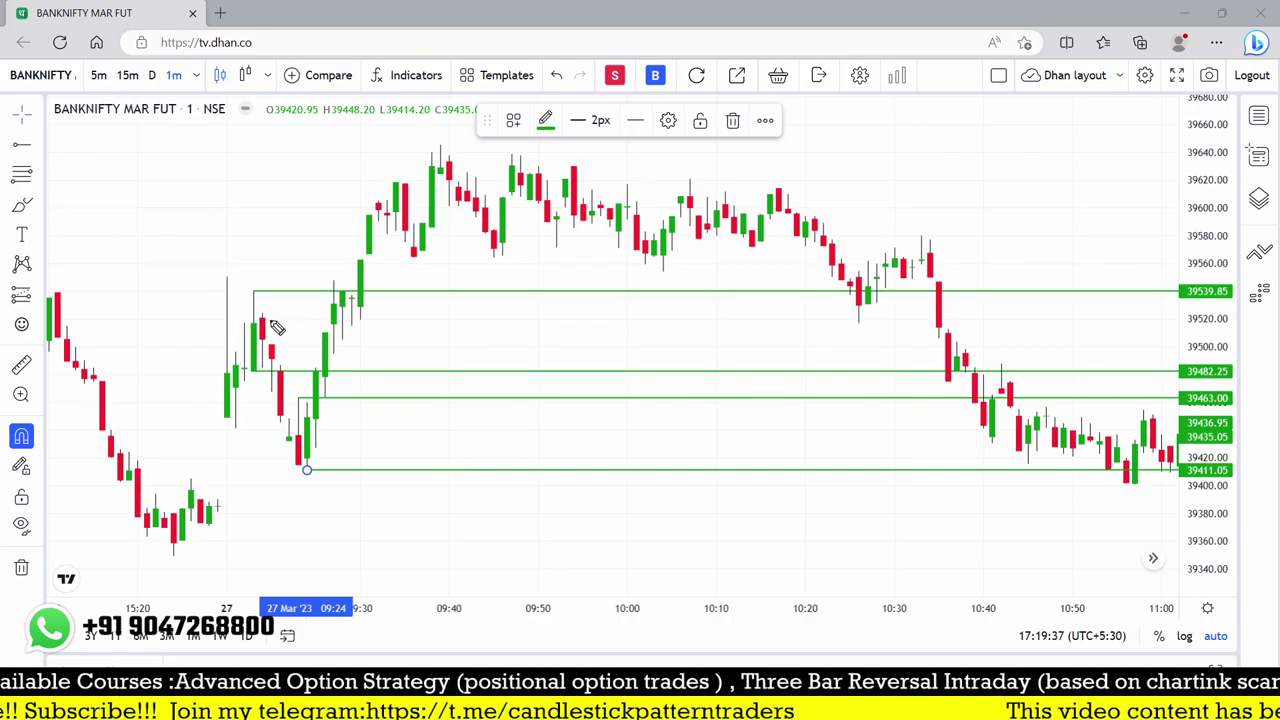
{"action": "mouse_move", "coordinate": [266, 291]}
{"action": "left_mouse_down"}
{"action": "mouse_move", "coordinate": [250, 375]}
{"action": "mouse_move", "coordinate": [256, 292]}
{"action": "mouse_move", "coordinate": [287, 265]}
{"action": "left_mouse_up"}
{"action": "left_click_drag", "start_coordinate": [289, 209], "coordinate": [318, 165]}
{"action": "mouse_move", "coordinate": [325, 237]}
{"action": "left_mouse_down"}
{"action": "mouse_move", "coordinate": [342, 187]}
{"action": "mouse_move", "coordinate": [358, 178]}
{"action": "mouse_move", "coordinate": [375, 190]}
{"action": "mouse_move", "coordinate": [342, 140]}
{"action": "mouse_move", "coordinate": [268, 205]}
{"action": "mouse_move", "coordinate": [322, 253]}
{"action": "left_mouse_up"}
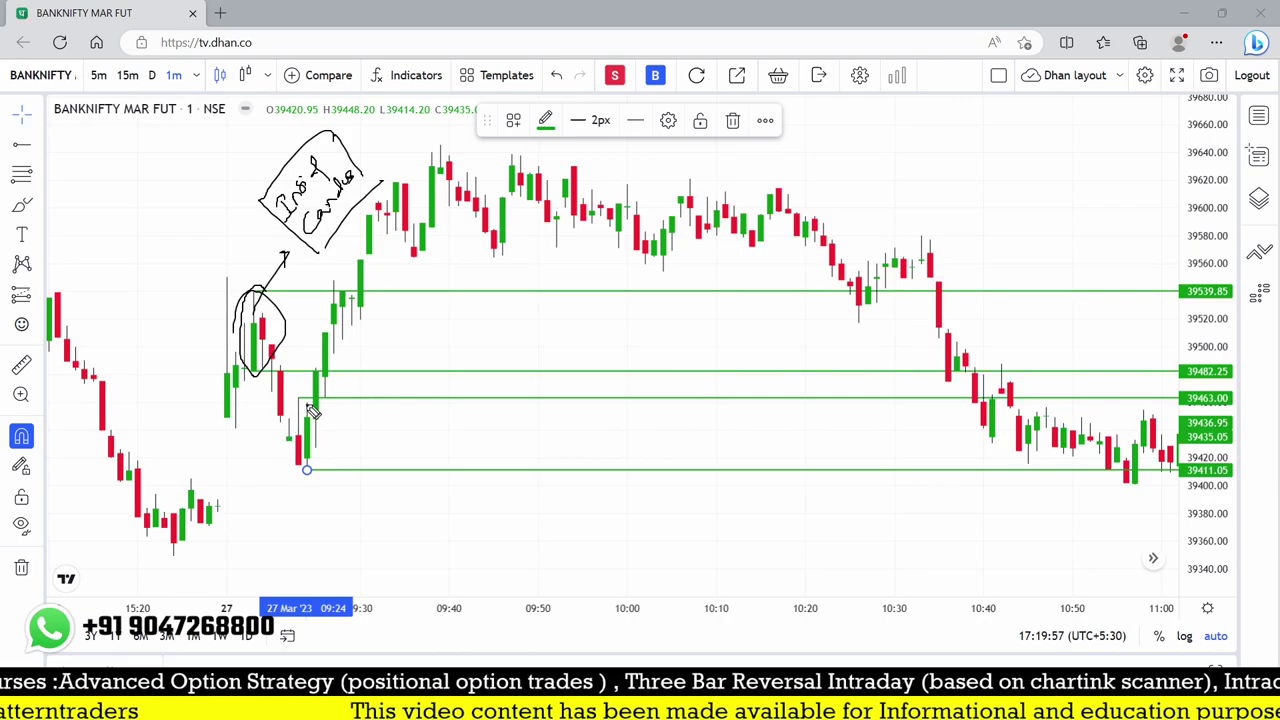
{"action": "mouse_move", "coordinate": [310, 395]}
{"action": "left_mouse_down"}
{"action": "mouse_move", "coordinate": [292, 465]}
{"action": "mouse_move", "coordinate": [308, 374]}
{"action": "mouse_move", "coordinate": [288, 380]}
{"action": "left_mouse_up"}
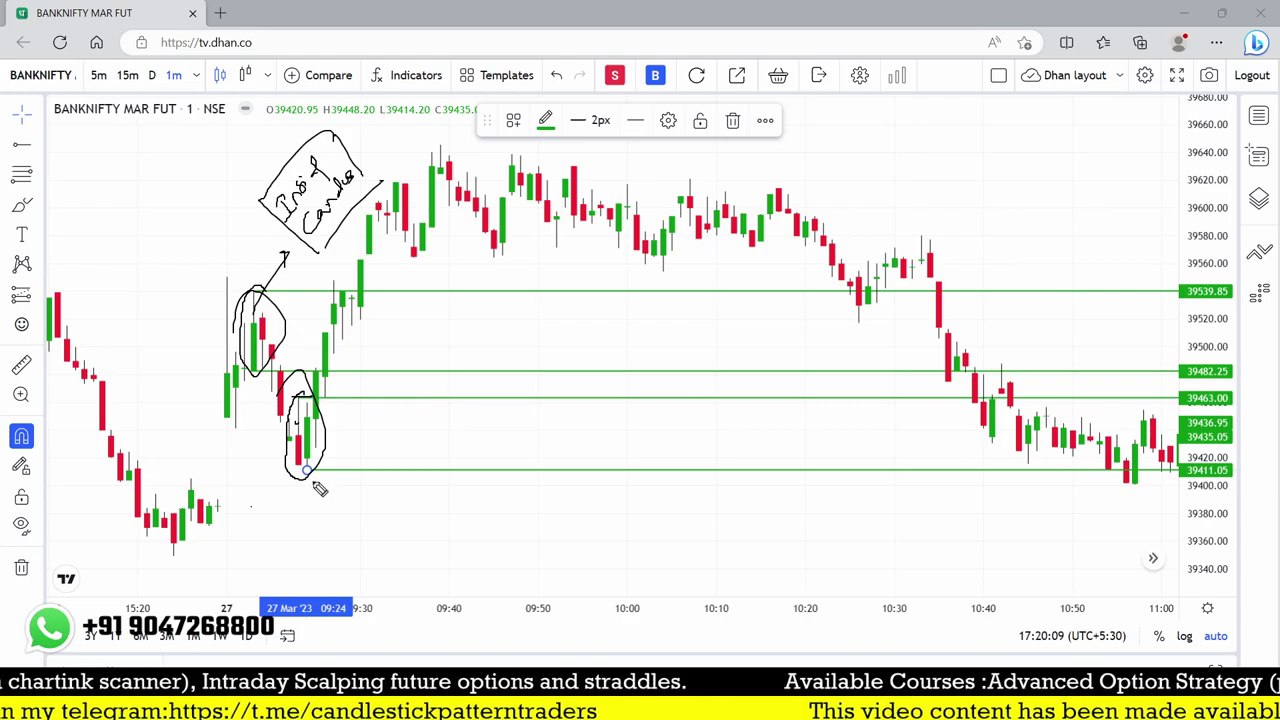
{"action": "mouse_move", "coordinate": [523, 399]}
{"action": "left_mouse_down"}
{"action": "mouse_move", "coordinate": [526, 435]}
{"action": "mouse_move", "coordinate": [550, 432]}
{"action": "mouse_move", "coordinate": [532, 450]}
{"action": "mouse_move", "coordinate": [552, 488]}
{"action": "mouse_move", "coordinate": [590, 451]}
{"action": "mouse_move", "coordinate": [566, 457]}
{"action": "mouse_move", "coordinate": [552, 373]}
{"action": "mouse_move", "coordinate": [578, 434]}
{"action": "mouse_move", "coordinate": [553, 357]}
{"action": "mouse_move", "coordinate": [530, 390]}
{"action": "mouse_move", "coordinate": [577, 331]}
{"action": "left_mouse_up"}
{"action": "mouse_move", "coordinate": [597, 402]}
{"action": "left_mouse_down"}
{"action": "mouse_move", "coordinate": [652, 282]}
{"action": "mouse_move", "coordinate": [662, 292]}
{"action": "left_mouse_up"}
{"action": "left_click_drag", "start_coordinate": [538, 503], "coordinate": [650, 455]}
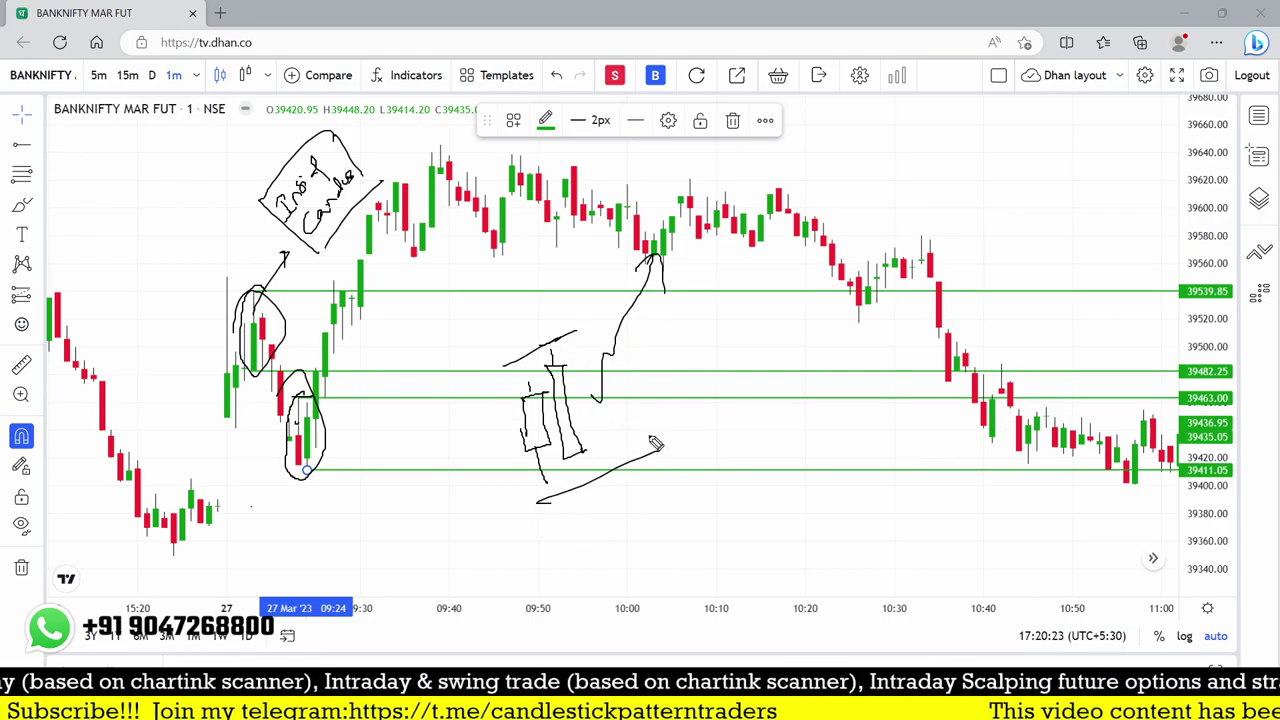
{"action": "left_click_drag", "start_coordinate": [671, 384], "coordinate": [686, 433]}
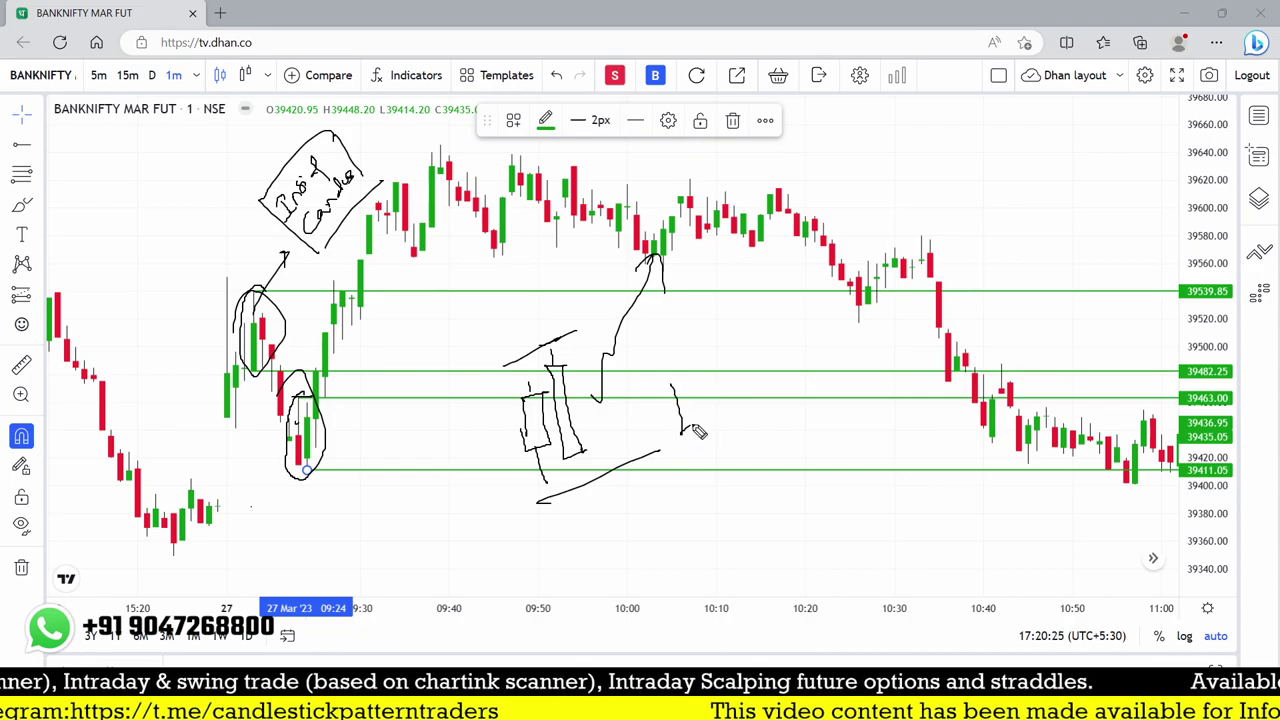
{"action": "mouse_move", "coordinate": [665, 378]}
{"action": "left_mouse_down"}
{"action": "mouse_move", "coordinate": [682, 366]}
{"action": "mouse_move", "coordinate": [735, 447]}
{"action": "mouse_move", "coordinate": [712, 374]}
{"action": "mouse_move", "coordinate": [722, 333]}
{"action": "left_mouse_up"}
{"action": "mouse_move", "coordinate": [692, 487]}
{"action": "left_mouse_down"}
{"action": "mouse_move", "coordinate": [798, 411]}
{"action": "mouse_move", "coordinate": [782, 430]}
{"action": "mouse_move", "coordinate": [803, 458]}
{"action": "left_mouse_up"}
{"action": "left_click_drag", "start_coordinate": [722, 334], "coordinate": [733, 350]}
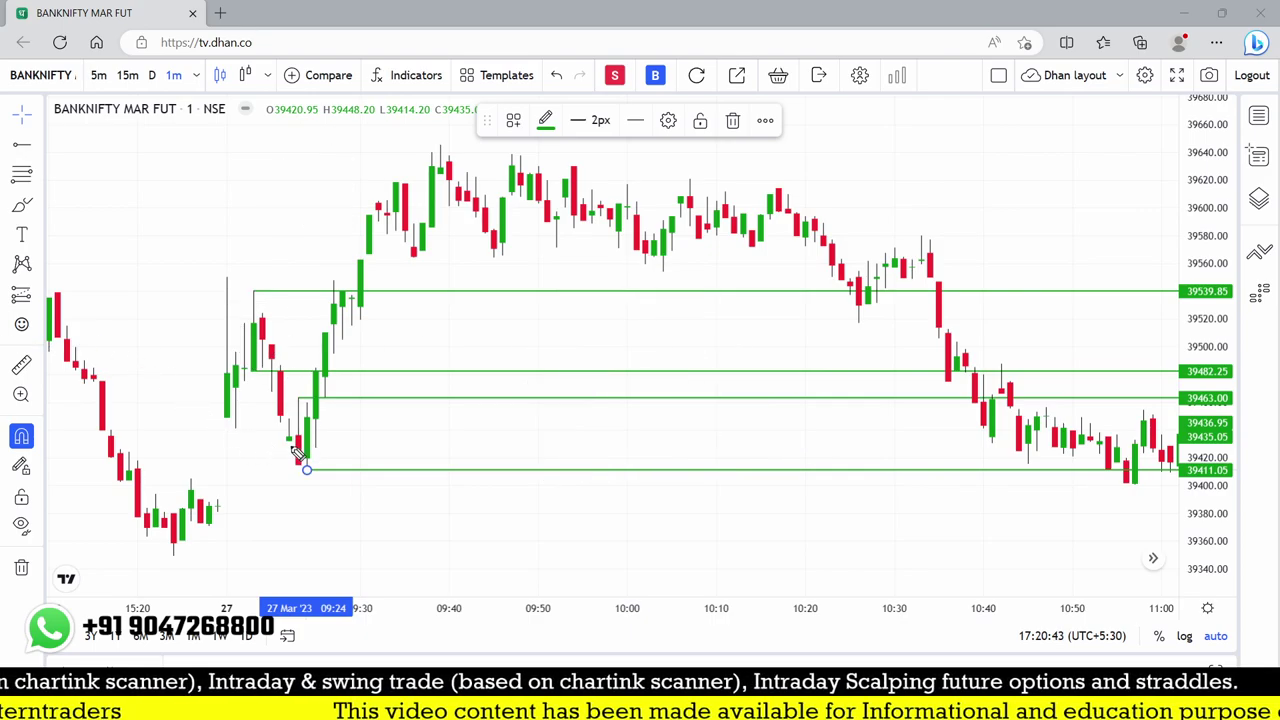
Sketch a check mark at the 39411 low and three circled candle shapes near 09:40.
{"action": "mouse_move", "coordinate": [326, 461]}
{"action": "left_mouse_down"}
{"action": "mouse_move", "coordinate": [302, 470]}
{"action": "mouse_move", "coordinate": [283, 458]}
{"action": "left_mouse_up"}
{"action": "left_click_drag", "start_coordinate": [283, 412], "coordinate": [297, 396]}
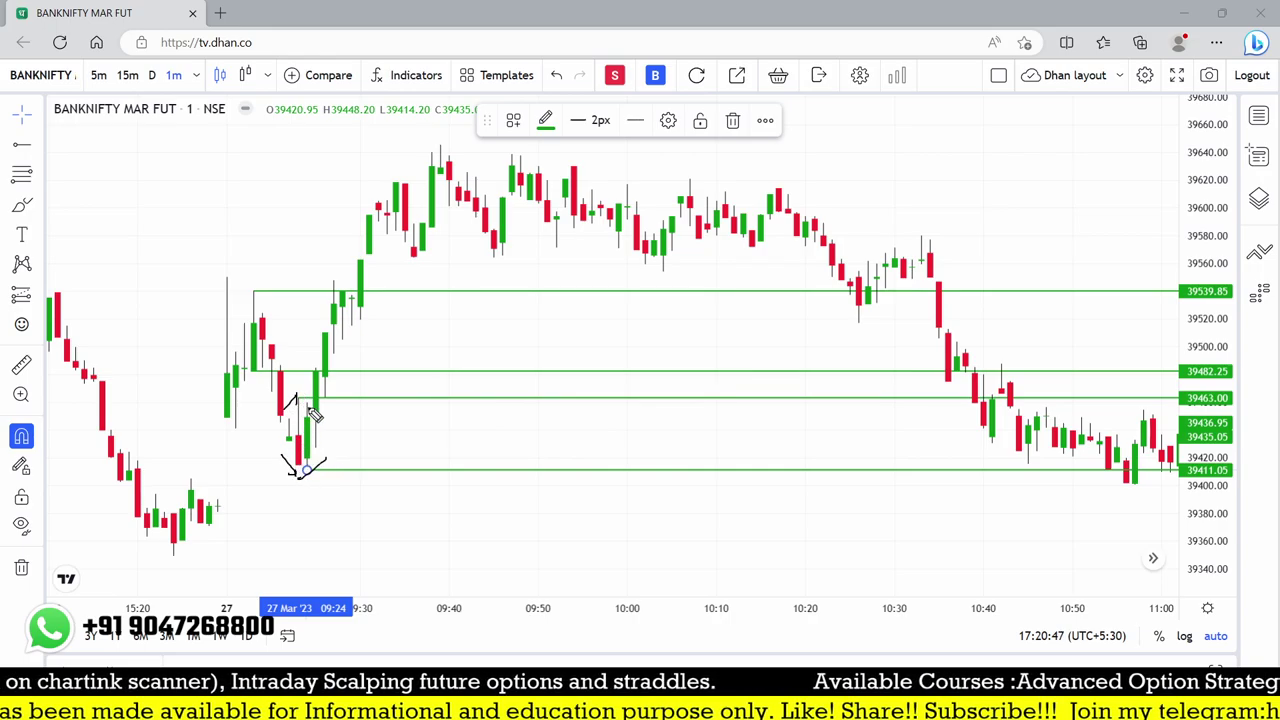
{"action": "mouse_move", "coordinate": [448, 419]}
{"action": "left_mouse_down"}
{"action": "mouse_move", "coordinate": [451, 458]}
{"action": "mouse_move", "coordinate": [491, 437]}
{"action": "left_mouse_up"}
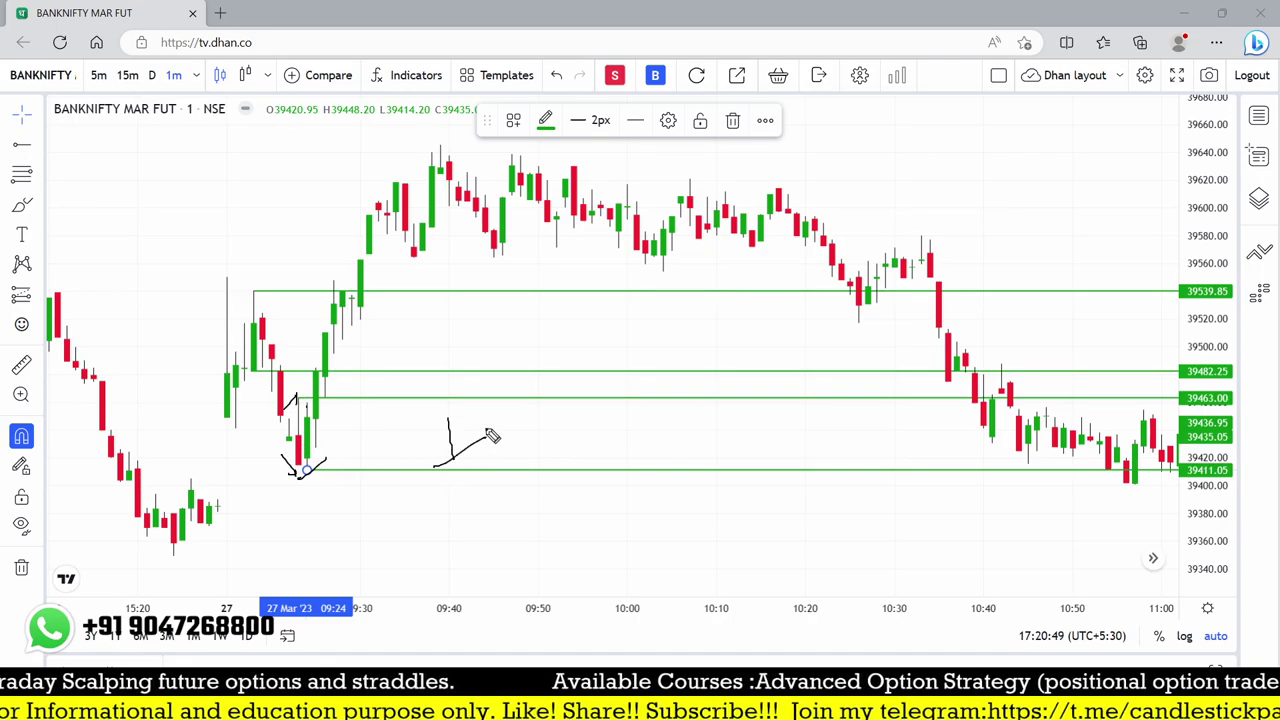
{"action": "mouse_move", "coordinate": [465, 384]}
{"action": "left_mouse_down"}
{"action": "mouse_move", "coordinate": [466, 410]}
{"action": "mouse_move", "coordinate": [497, 388]}
{"action": "left_mouse_up"}
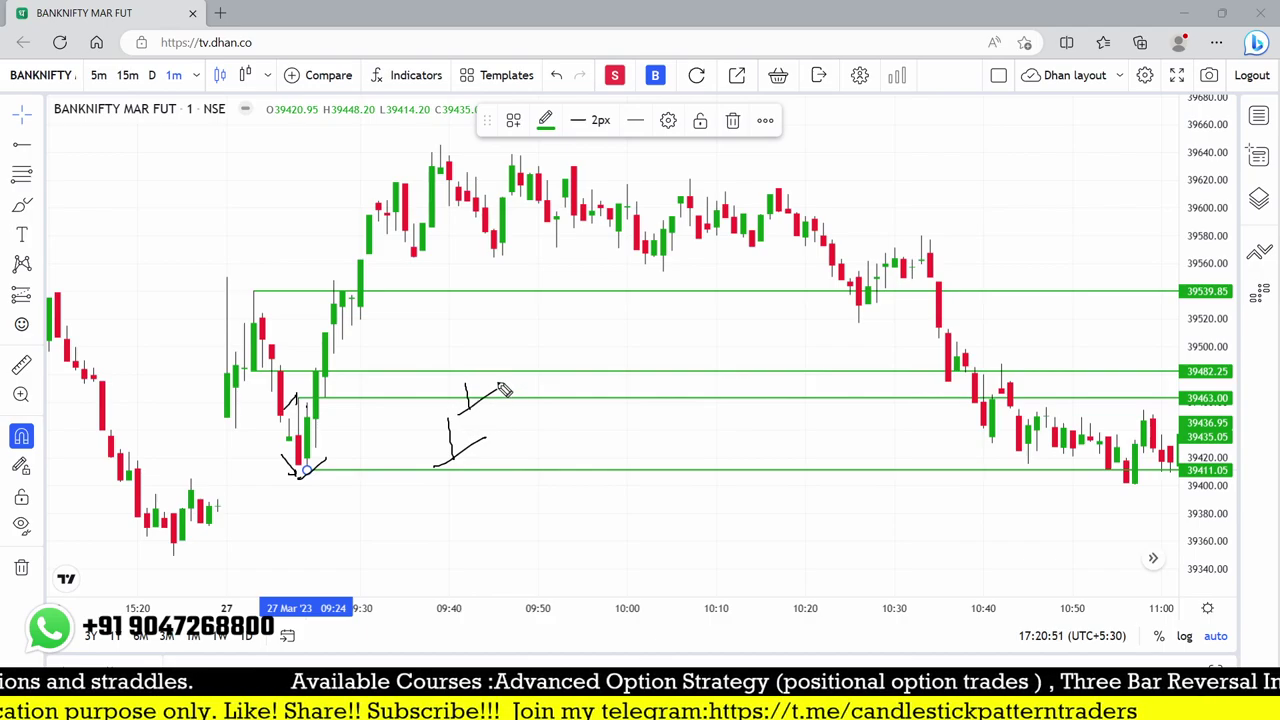
{"action": "mouse_move", "coordinate": [431, 343]}
{"action": "left_mouse_down"}
{"action": "mouse_move", "coordinate": [436, 375]}
{"action": "mouse_move", "coordinate": [457, 373]}
{"action": "mouse_move", "coordinate": [466, 333]}
{"action": "left_mouse_up"}
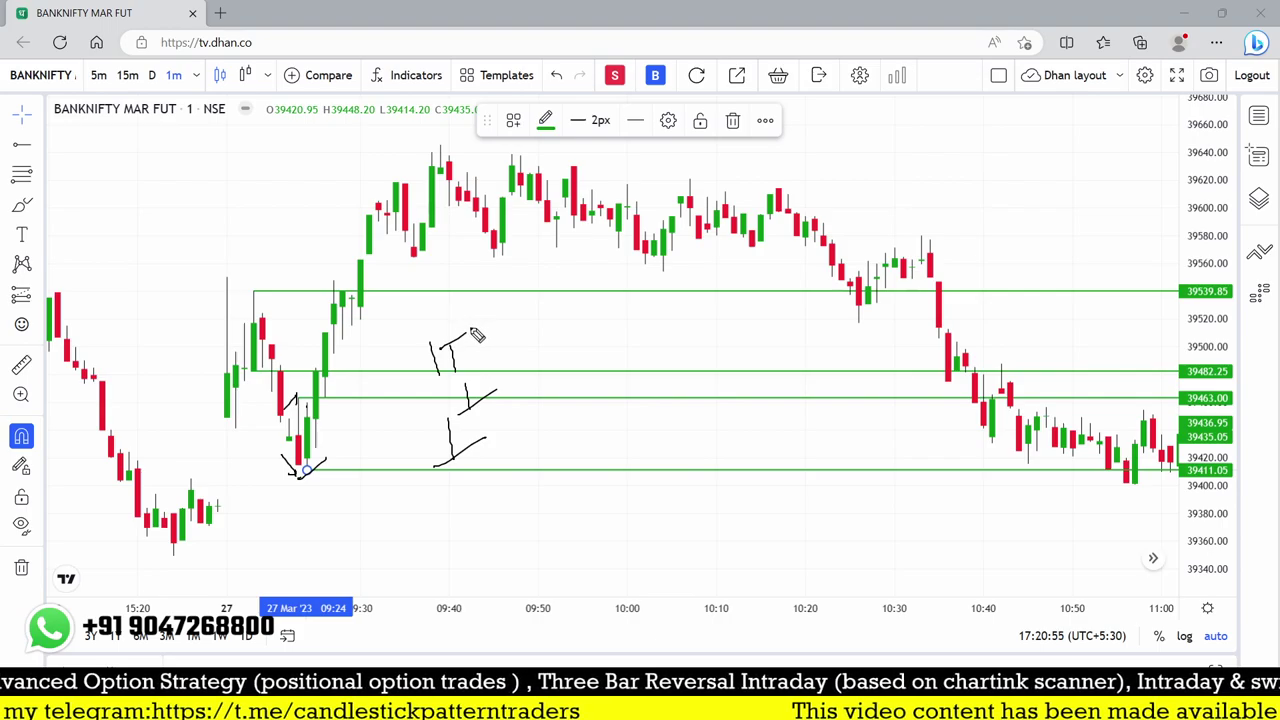
{"action": "left_click_drag", "start_coordinate": [446, 311], "coordinate": [378, 383]}
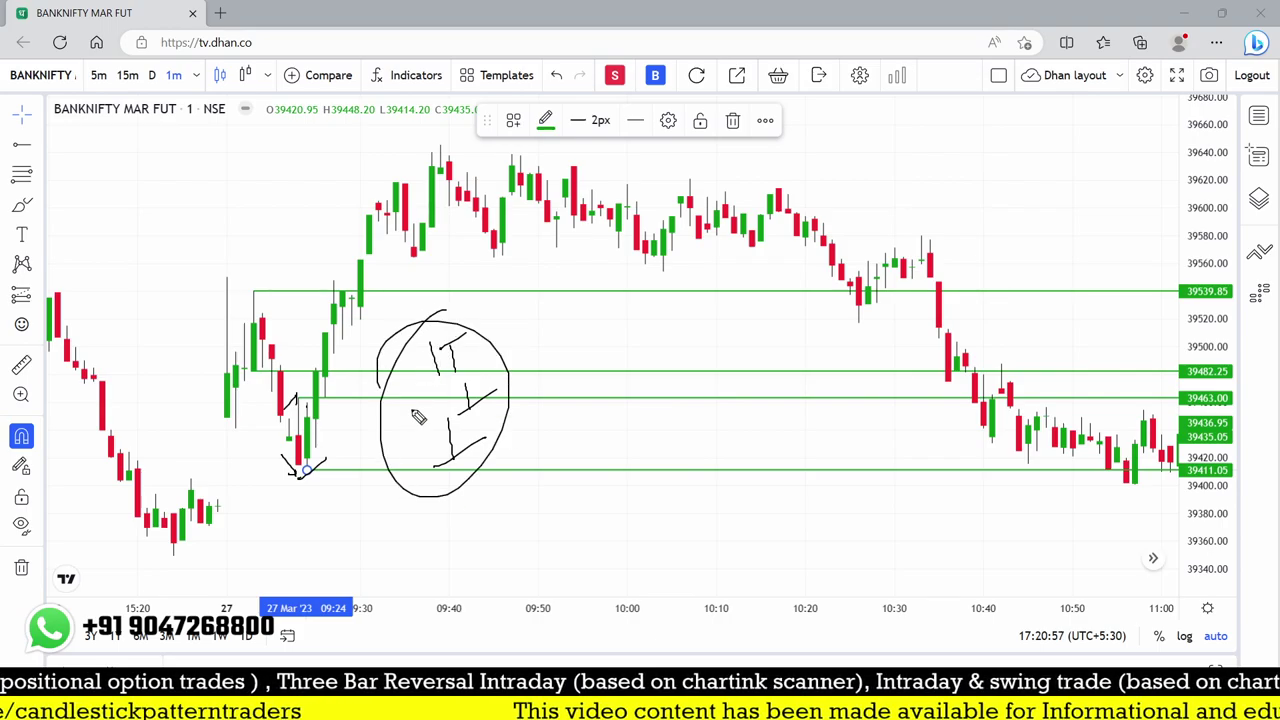
Clear the strokes and draw a single loop around the 09:24 candles at the 39411 low.
{"action": "mouse_move", "coordinate": [258, 370]}
{"action": "left_mouse_down"}
{"action": "mouse_move", "coordinate": [276, 304]}
{"action": "mouse_move", "coordinate": [228, 350]}
{"action": "mouse_move", "coordinate": [266, 356]}
{"action": "left_mouse_up"}
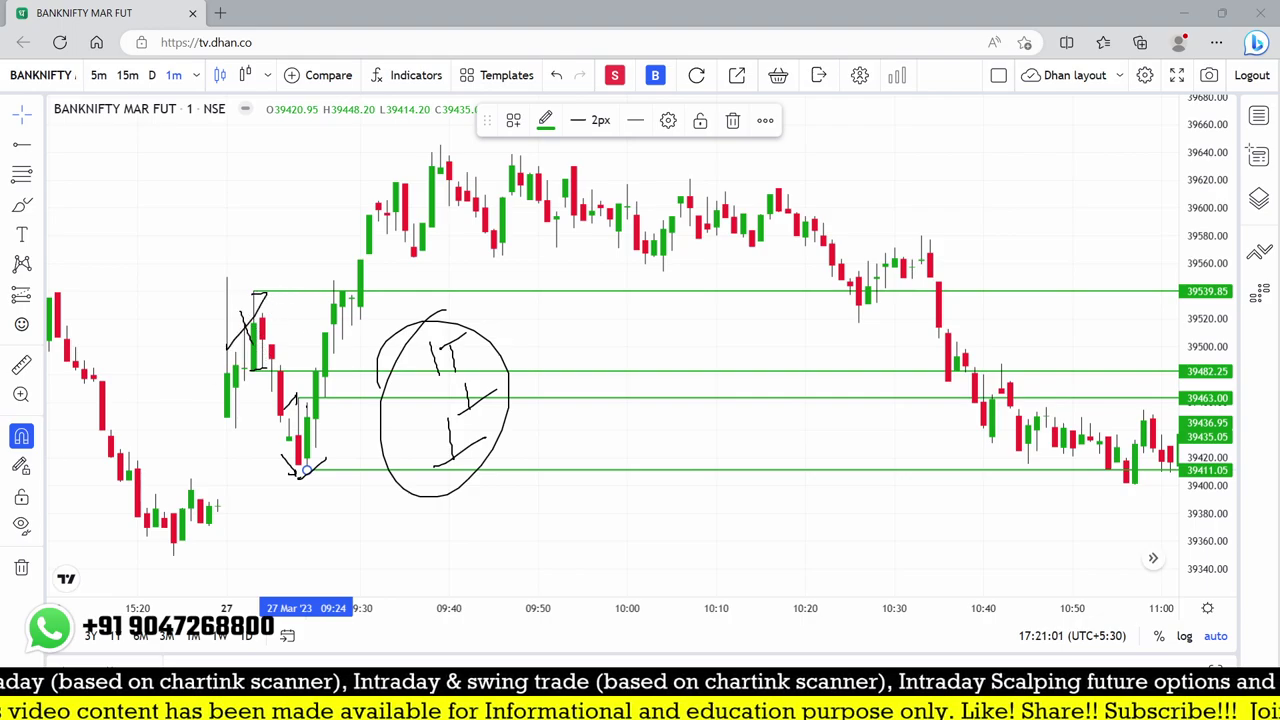
{"action": "key", "text": "e"}
{"action": "mouse_move", "coordinate": [306, 472]}
{"action": "left_mouse_down"}
{"action": "mouse_move", "coordinate": [323, 409]}
{"action": "mouse_move", "coordinate": [294, 471]}
{"action": "mouse_move", "coordinate": [331, 486]}
{"action": "left_mouse_up"}
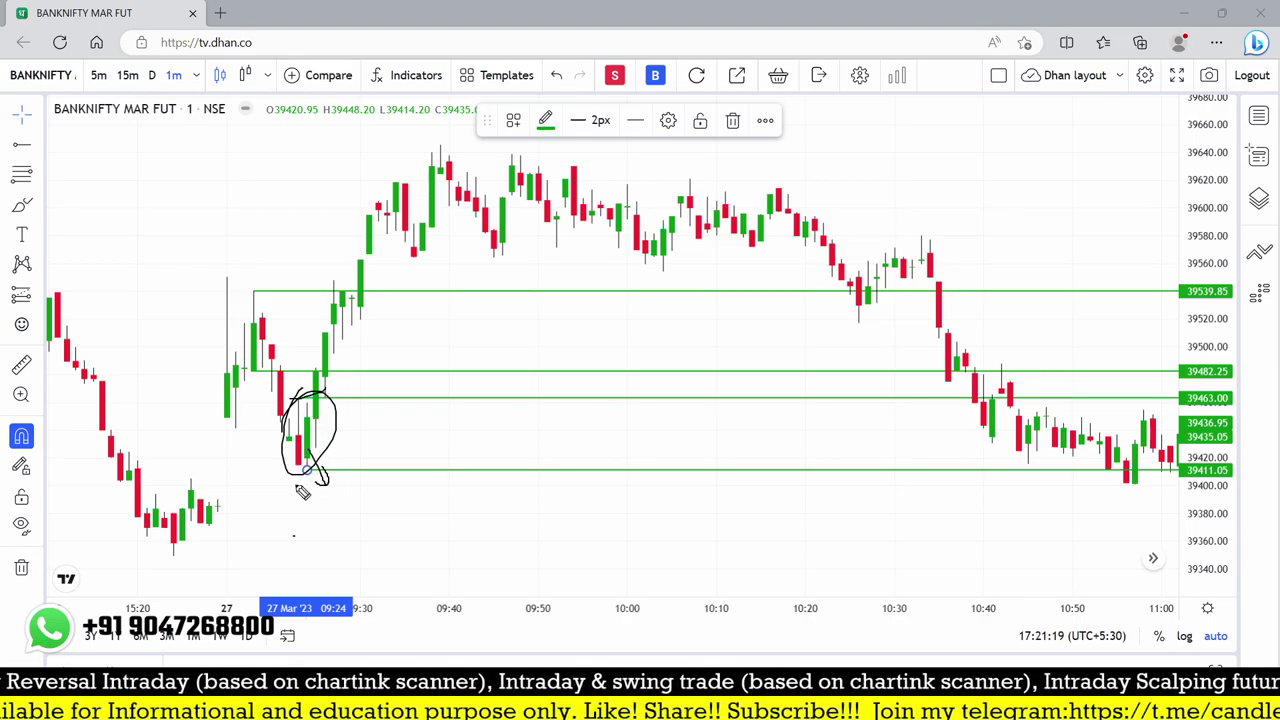
Trace the rally up from the loop and circle the candle highs near 09:35, 09:40 and 09:50.
{"action": "left_click_drag", "start_coordinate": [283, 494], "coordinate": [310, 484]}
{"action": "mouse_move", "coordinate": [318, 375]}
{"action": "left_mouse_down"}
{"action": "mouse_move", "coordinate": [354, 236]}
{"action": "mouse_move", "coordinate": [338, 288]}
{"action": "left_mouse_up"}
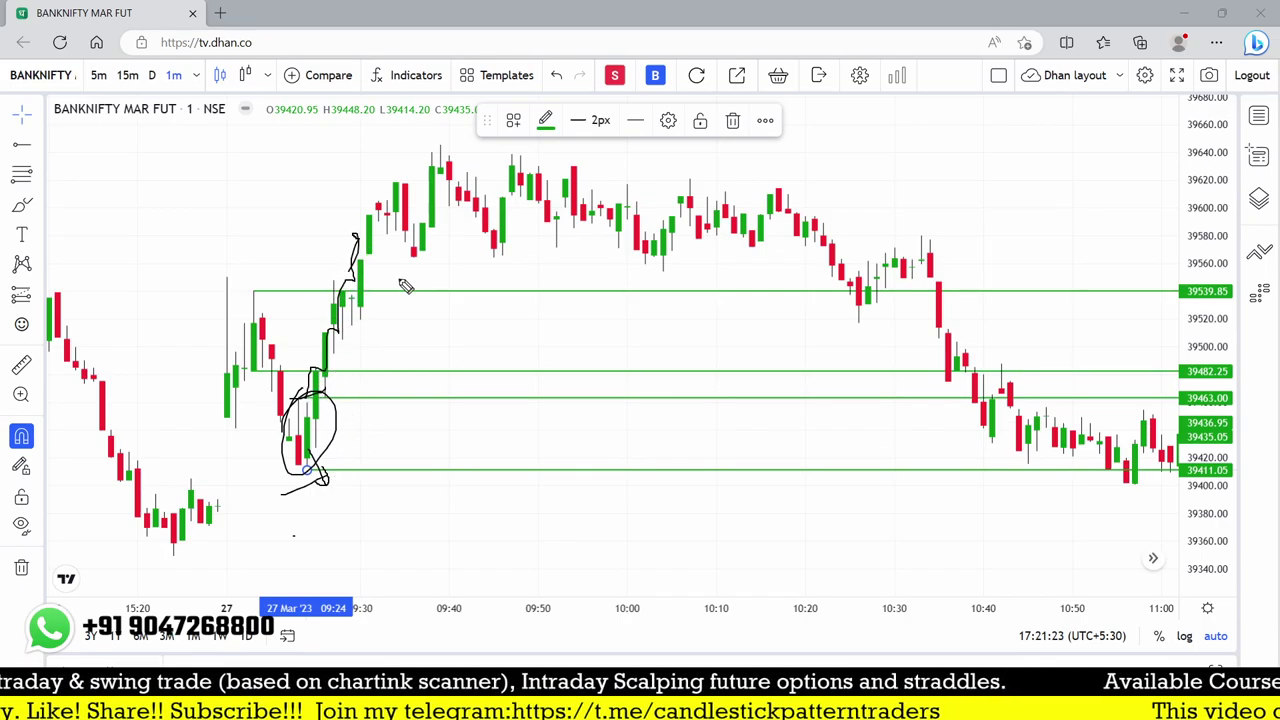
{"action": "mouse_move", "coordinate": [380, 200]}
{"action": "left_mouse_down"}
{"action": "mouse_move", "coordinate": [364, 238]}
{"action": "mouse_move", "coordinate": [374, 258]}
{"action": "mouse_move", "coordinate": [388, 220]}
{"action": "mouse_move", "coordinate": [370, 222]}
{"action": "left_mouse_up"}
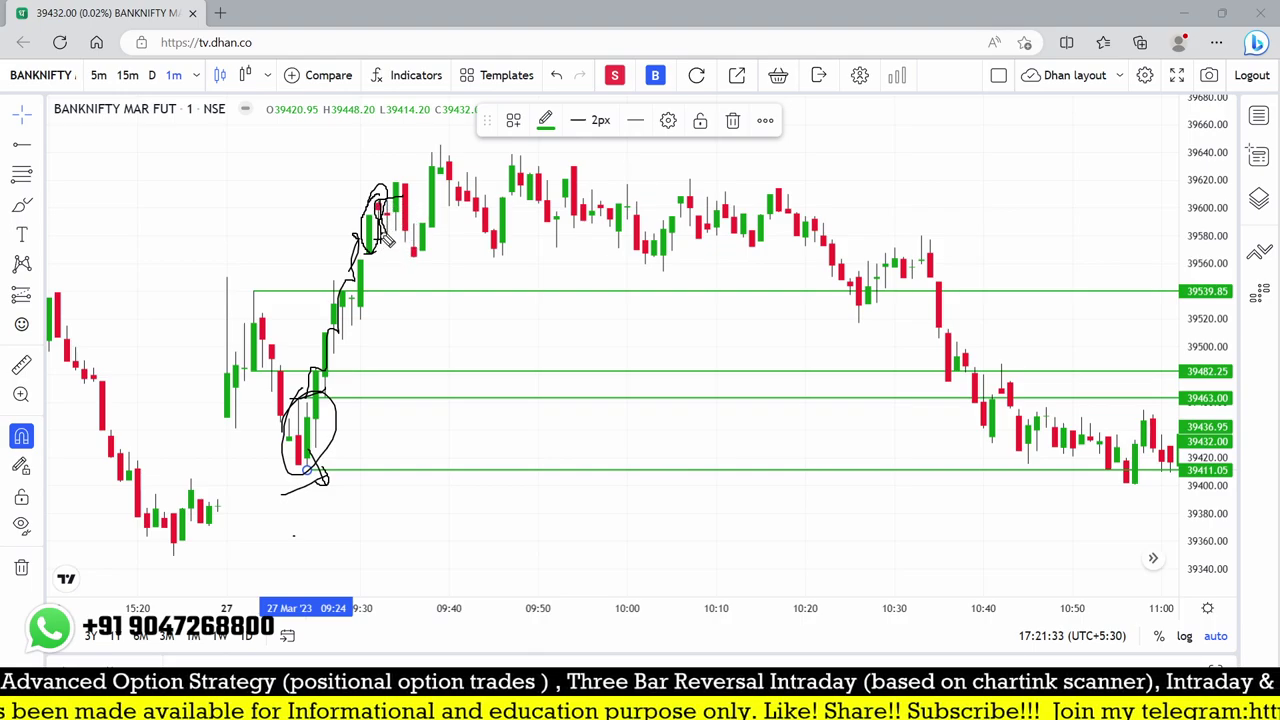
{"action": "left_click_drag", "start_coordinate": [398, 183], "coordinate": [403, 170]}
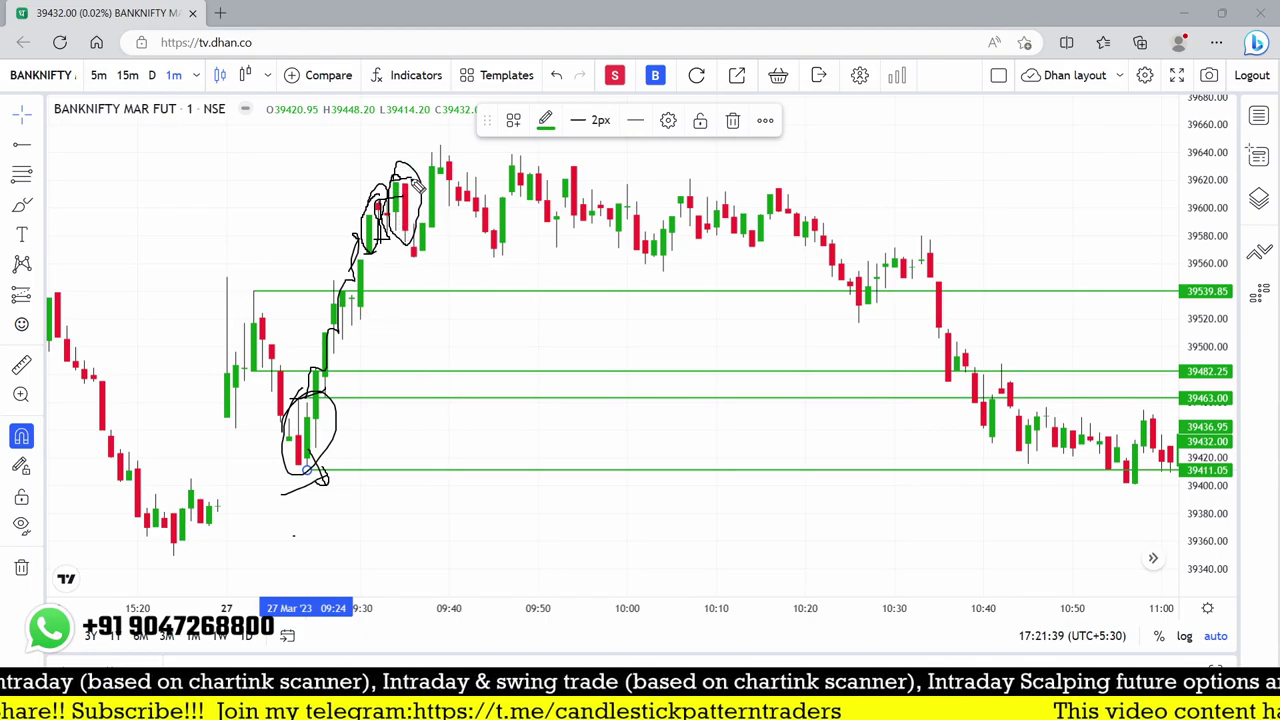
{"action": "left_click_drag", "start_coordinate": [405, 238], "coordinate": [436, 237]}
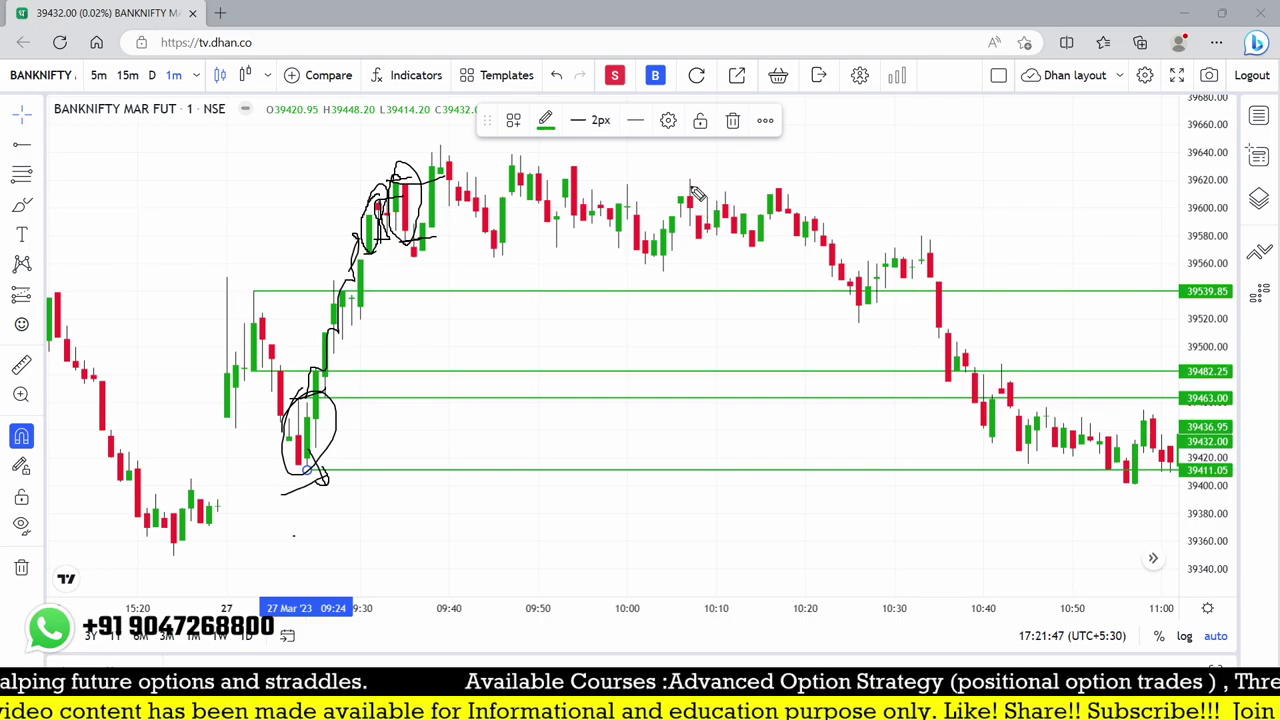
{"action": "mouse_move", "coordinate": [531, 160]}
{"action": "left_mouse_down"}
{"action": "mouse_move", "coordinate": [510, 168]}
{"action": "mouse_move", "coordinate": [524, 200]}
{"action": "mouse_move", "coordinate": [542, 200]}
{"action": "mouse_move", "coordinate": [531, 200]}
{"action": "left_mouse_up"}
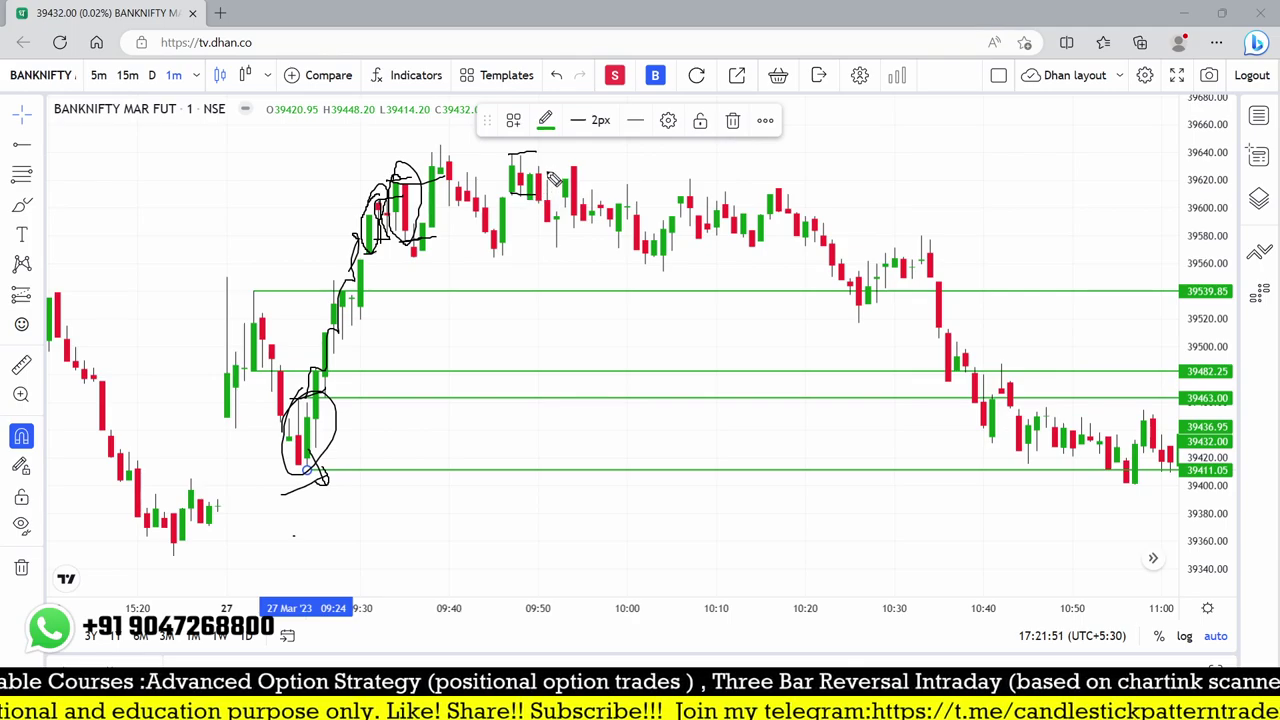
{"action": "mouse_move", "coordinate": [444, 152]}
{"action": "left_mouse_down"}
{"action": "mouse_move", "coordinate": [434, 180]}
{"action": "mouse_move", "coordinate": [468, 185]}
{"action": "mouse_move", "coordinate": [447, 150]}
{"action": "left_mouse_up"}
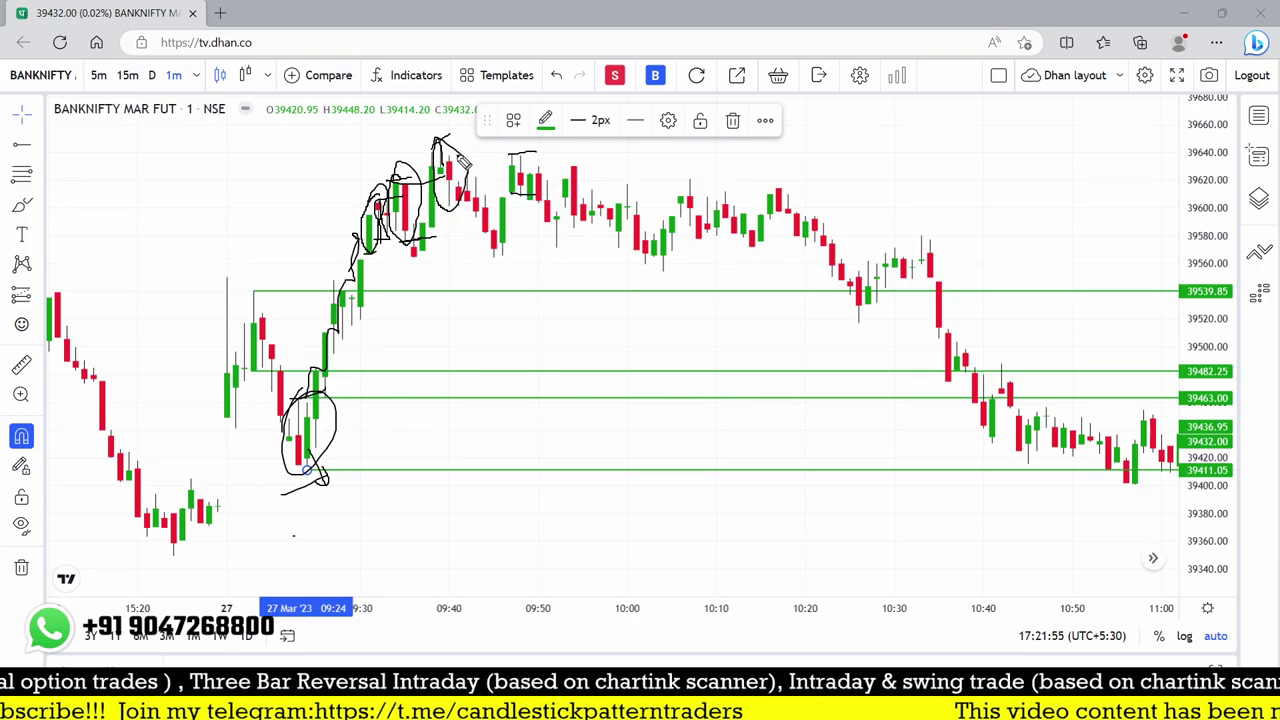
{"action": "left_click_drag", "start_coordinate": [470, 195], "coordinate": [494, 119]}
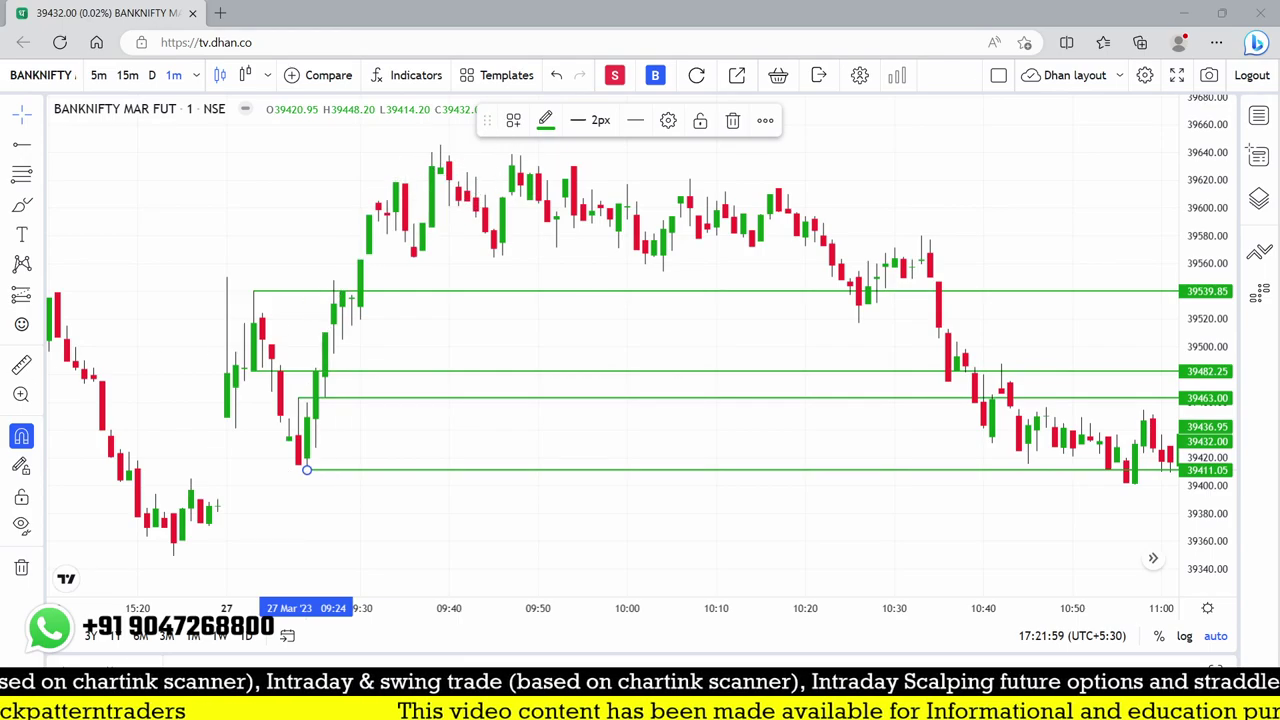
Sketch a curve along the price slide, then undo the pen strokes.
{"action": "mouse_move", "coordinate": [449, 150]}
{"action": "left_mouse_down"}
{"action": "mouse_move", "coordinate": [428, 168]}
{"action": "mouse_move", "coordinate": [452, 206]}
{"action": "mouse_move", "coordinate": [510, 205]}
{"action": "mouse_move", "coordinate": [566, 143]}
{"action": "left_mouse_up"}
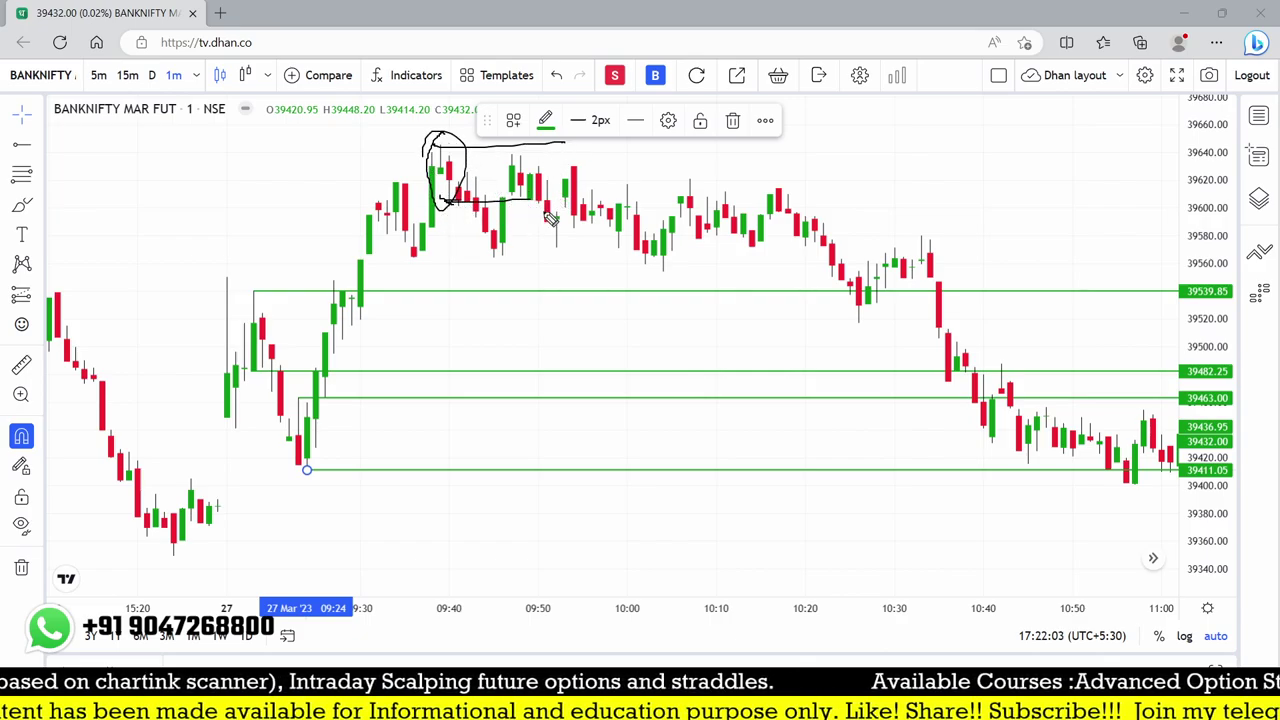
{"action": "mouse_move", "coordinate": [536, 202]}
{"action": "left_mouse_down"}
{"action": "mouse_move", "coordinate": [963, 437]}
{"action": "mouse_move", "coordinate": [952, 420]}
{"action": "left_mouse_up"}
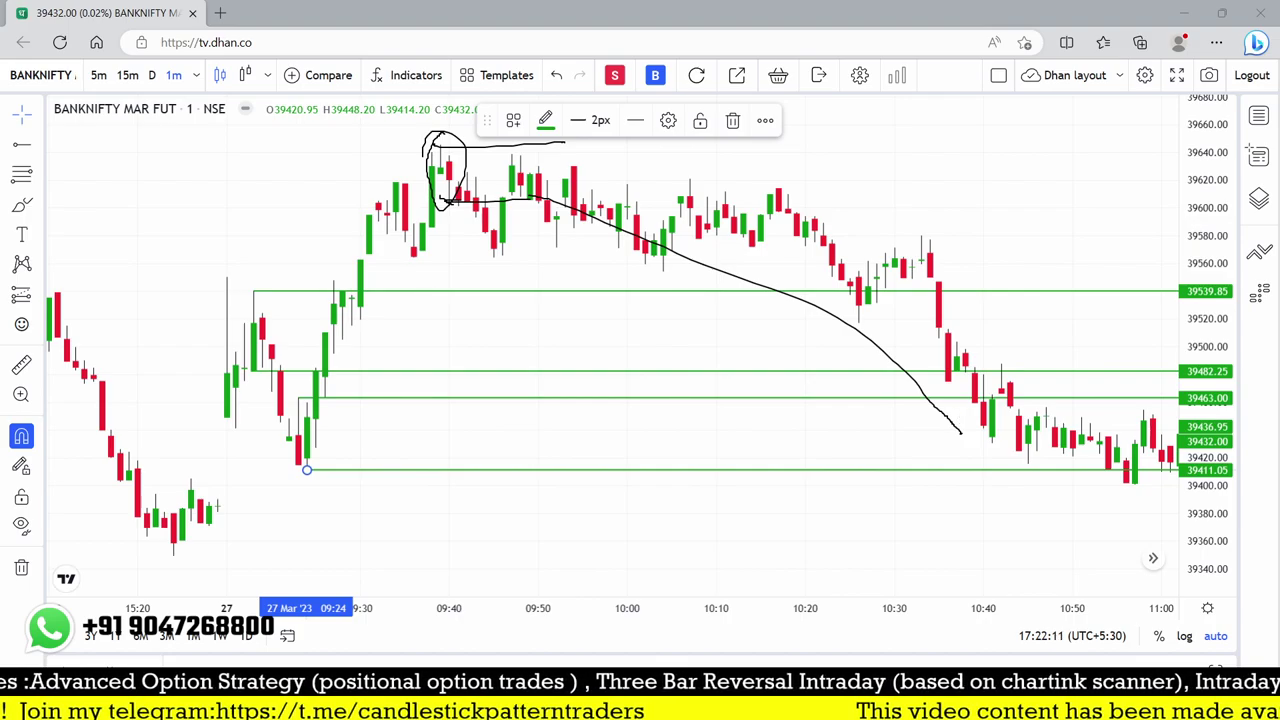
{"action": "key", "text": "ctrl+z"}
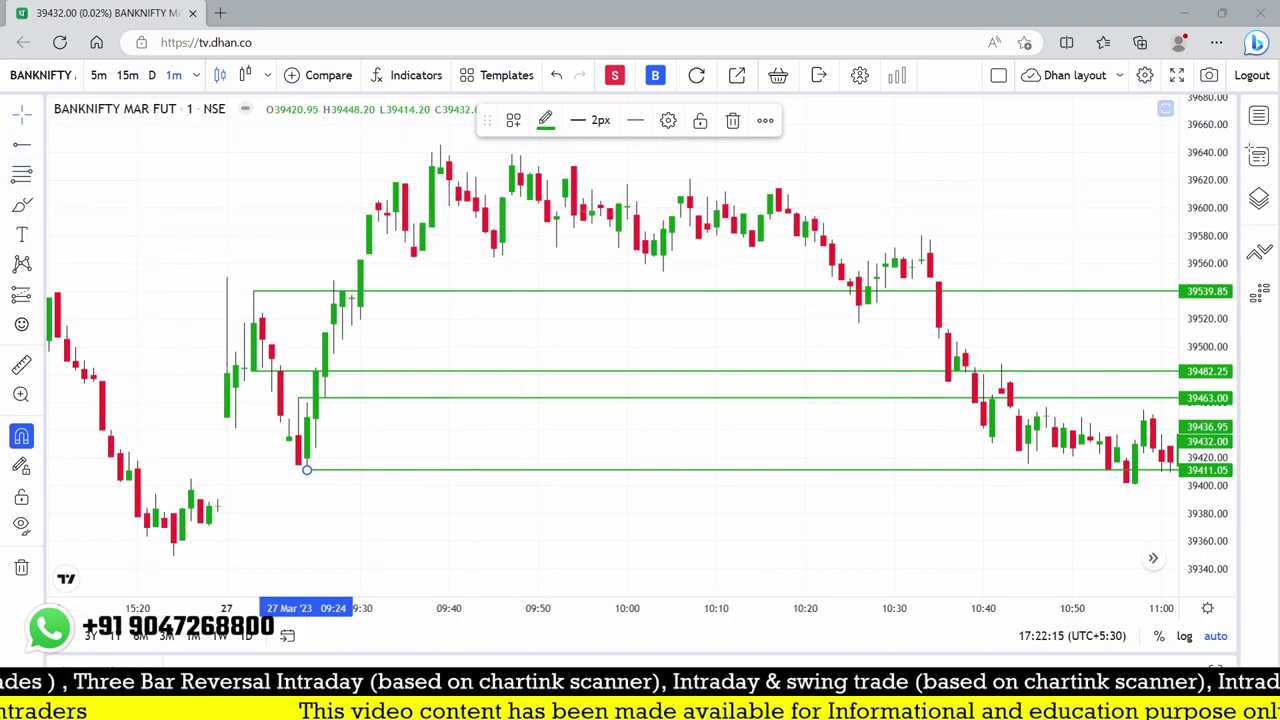
Circle the candles near 09:45 and the next candle, crossing each out with an X.
{"action": "mouse_move", "coordinate": [505, 194]}
{"action": "left_mouse_down"}
{"action": "mouse_move", "coordinate": [484, 222]}
{"action": "mouse_move", "coordinate": [488, 243]}
{"action": "left_mouse_up"}
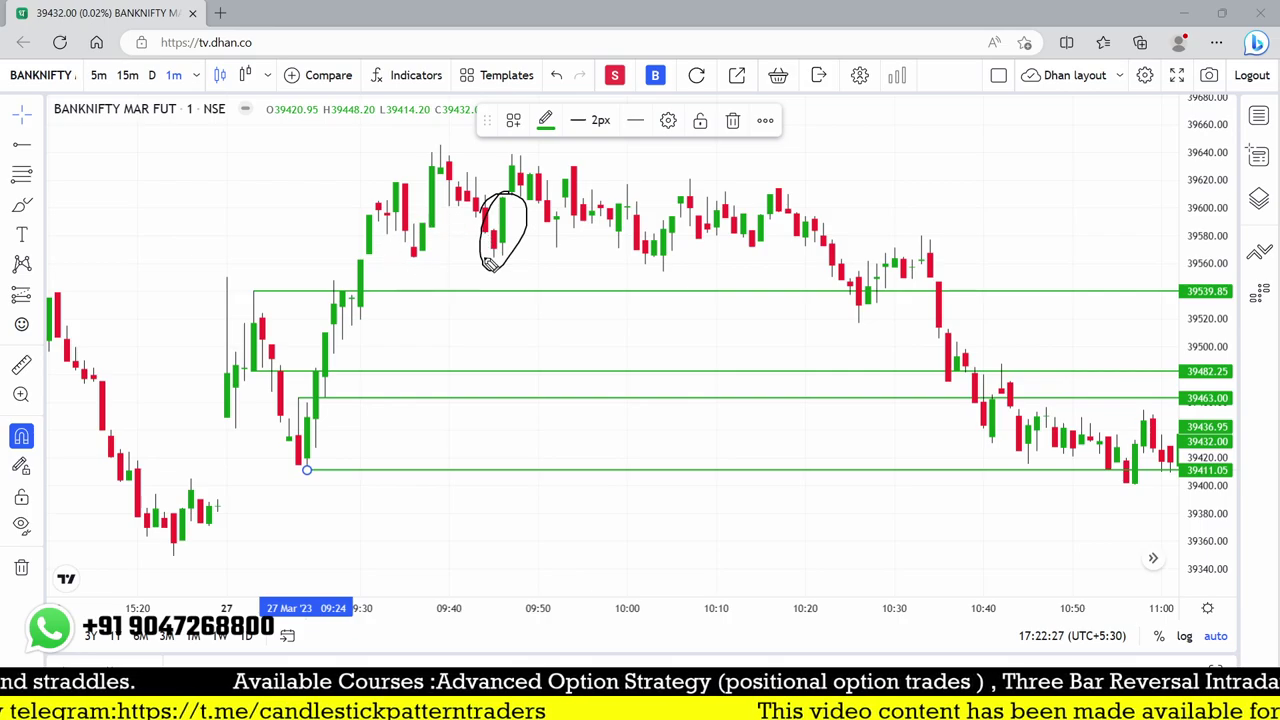
{"action": "left_click_drag", "start_coordinate": [527, 160], "coordinate": [493, 188]}
{"action": "left_click_drag", "start_coordinate": [505, 165], "coordinate": [522, 188]}
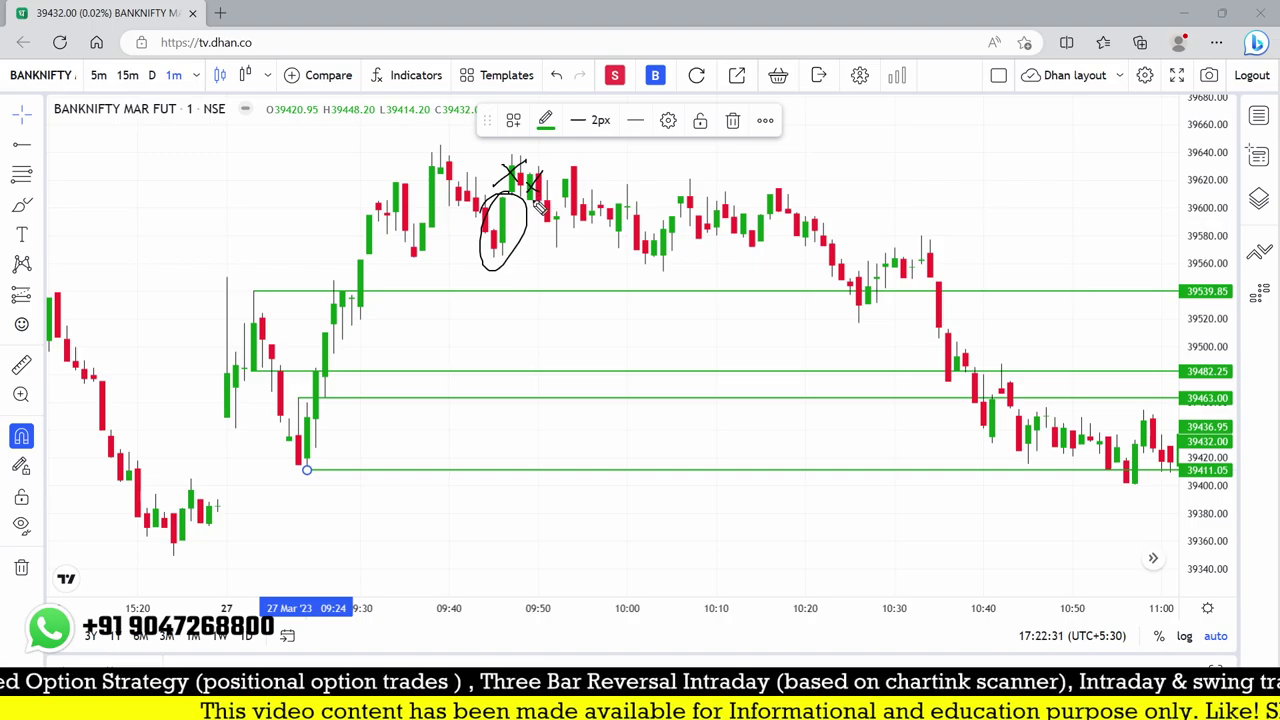
{"action": "mouse_move", "coordinate": [538, 168]}
{"action": "left_mouse_down"}
{"action": "mouse_move", "coordinate": [536, 215]}
{"action": "mouse_move", "coordinate": [548, 162]}
{"action": "mouse_move", "coordinate": [510, 186]}
{"action": "left_mouse_up"}
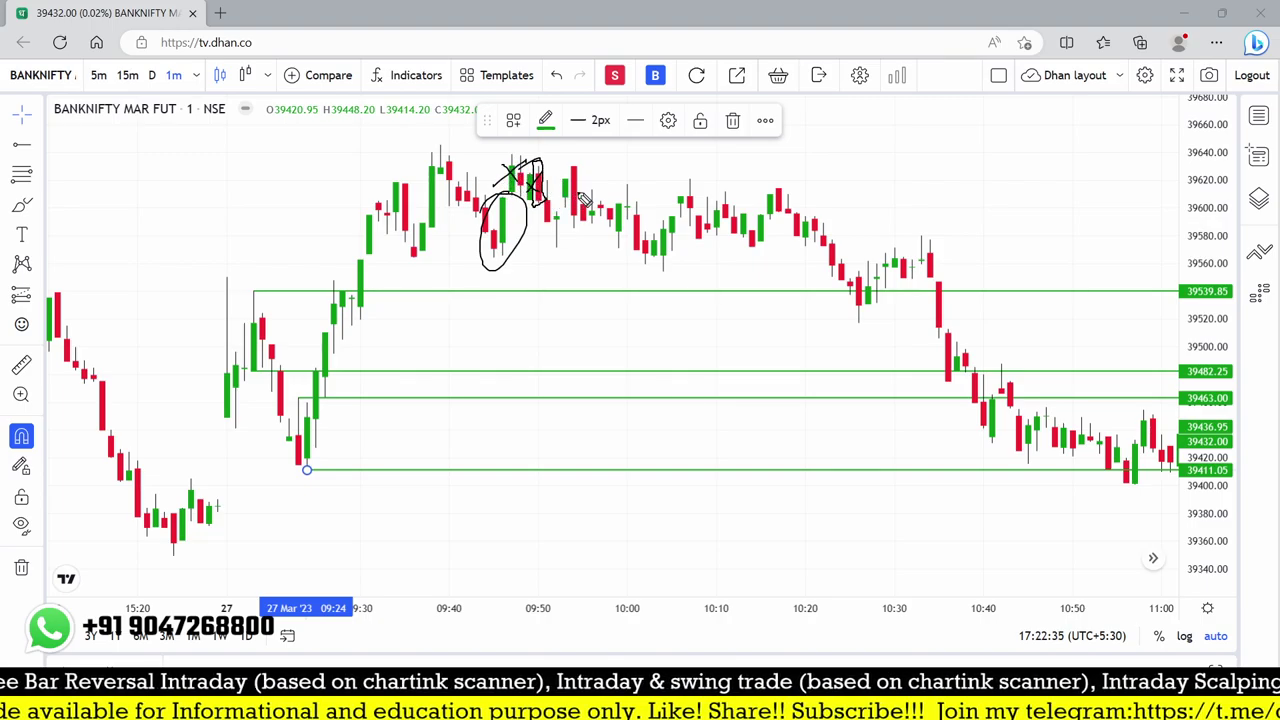
{"action": "mouse_move", "coordinate": [585, 168]}
{"action": "left_mouse_down"}
{"action": "mouse_move", "coordinate": [574, 150]}
{"action": "mouse_move", "coordinate": [556, 212]}
{"action": "left_mouse_up"}
{"action": "left_click_drag", "start_coordinate": [558, 175], "coordinate": [586, 205]}
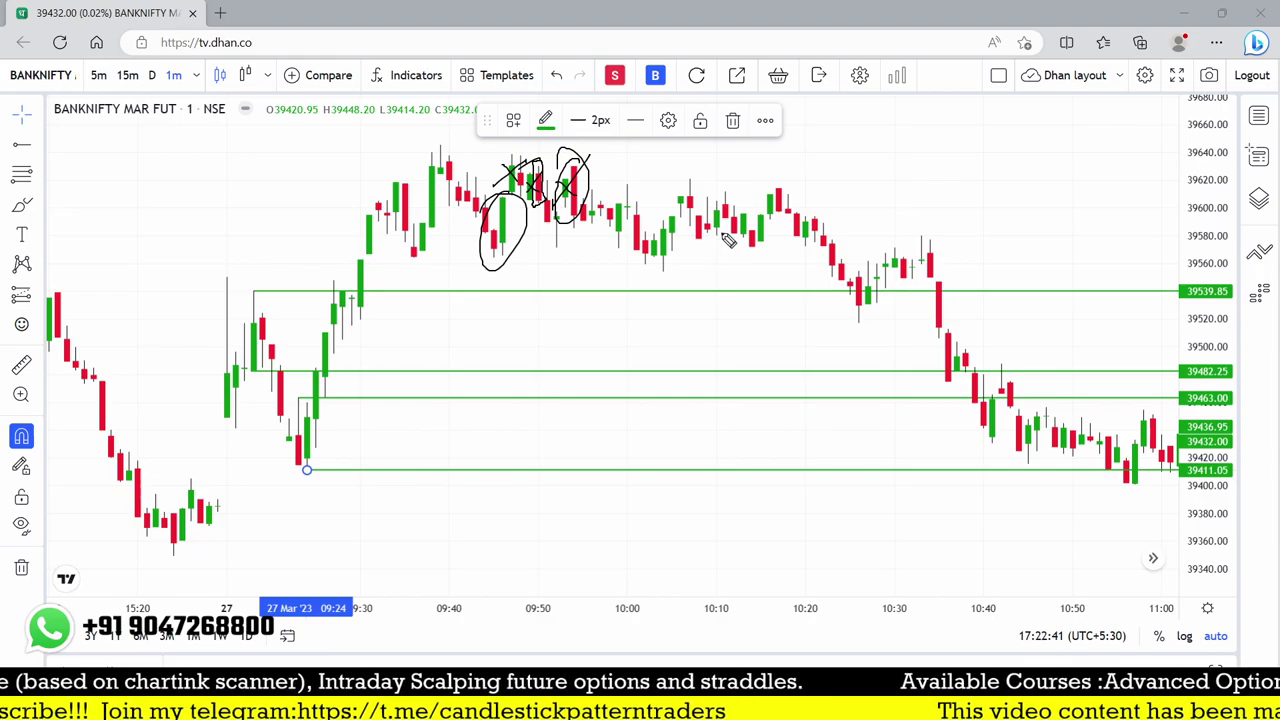
Circle the candles near 10:15 and 10:34 and trace the drop between them.
{"action": "mouse_move", "coordinate": [786, 177]}
{"action": "left_mouse_down"}
{"action": "mouse_move", "coordinate": [775, 218]}
{"action": "mouse_move", "coordinate": [798, 190]}
{"action": "left_mouse_up"}
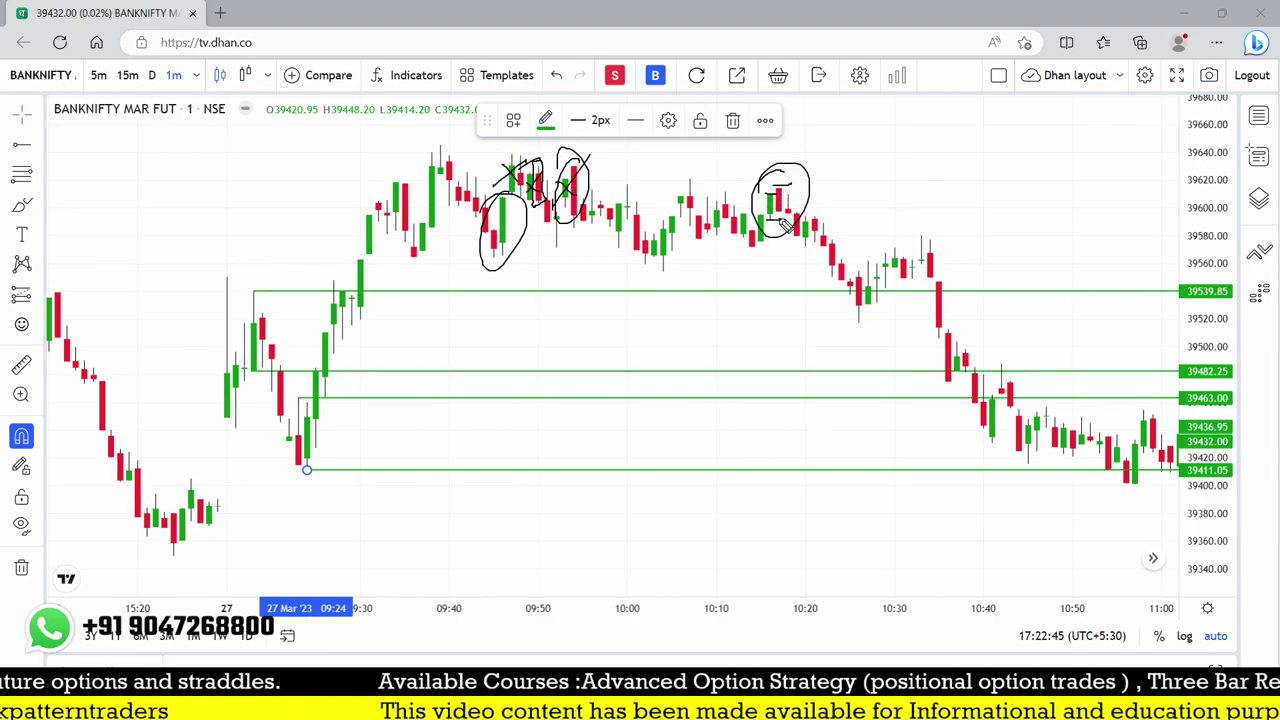
{"action": "mouse_move", "coordinate": [780, 228]}
{"action": "left_mouse_down"}
{"action": "mouse_move", "coordinate": [831, 221]}
{"action": "mouse_move", "coordinate": [795, 195]}
{"action": "mouse_move", "coordinate": [795, 222]}
{"action": "mouse_move", "coordinate": [882, 341]}
{"action": "left_mouse_up"}
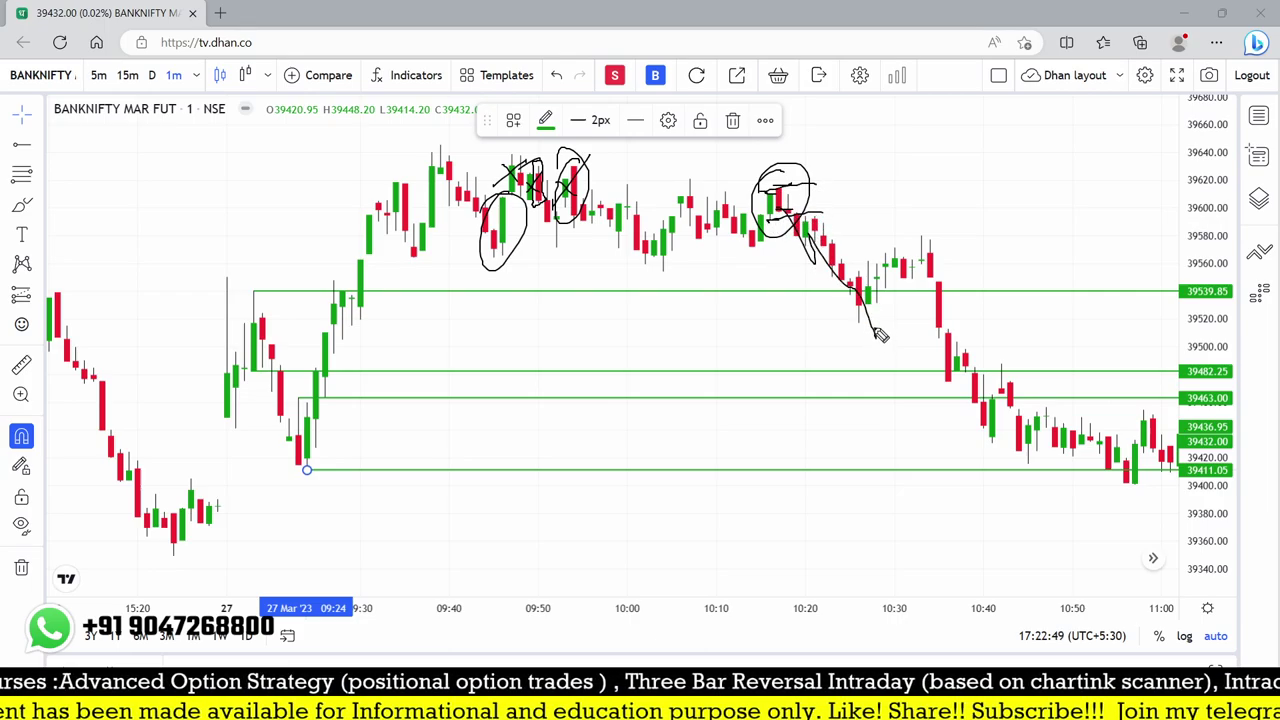
{"action": "mouse_move", "coordinate": [916, 226]}
{"action": "left_mouse_down"}
{"action": "mouse_move", "coordinate": [928, 268]}
{"action": "mouse_move", "coordinate": [928, 245]}
{"action": "mouse_move", "coordinate": [1062, 420]}
{"action": "mouse_move", "coordinate": [1077, 412]}
{"action": "left_mouse_up"}
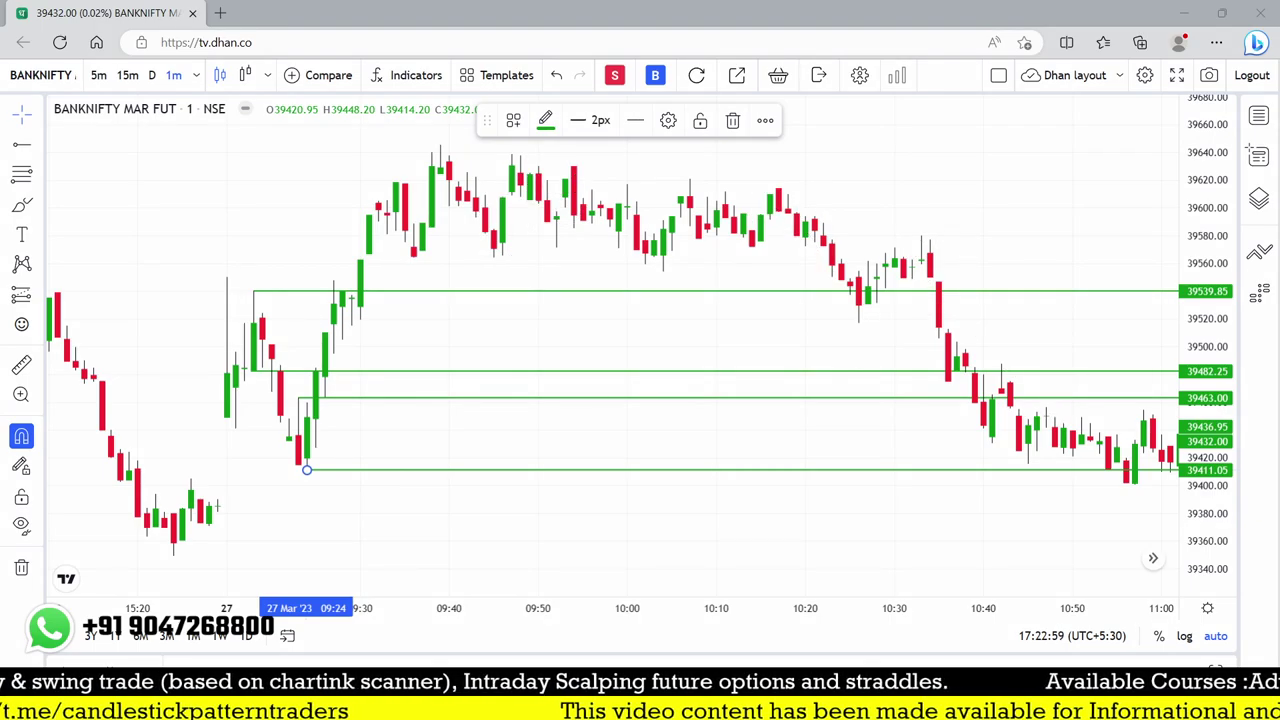
Switch the chart to 5-minute candles and remove all drawings from it.
{"action": "type", "text": "5"}
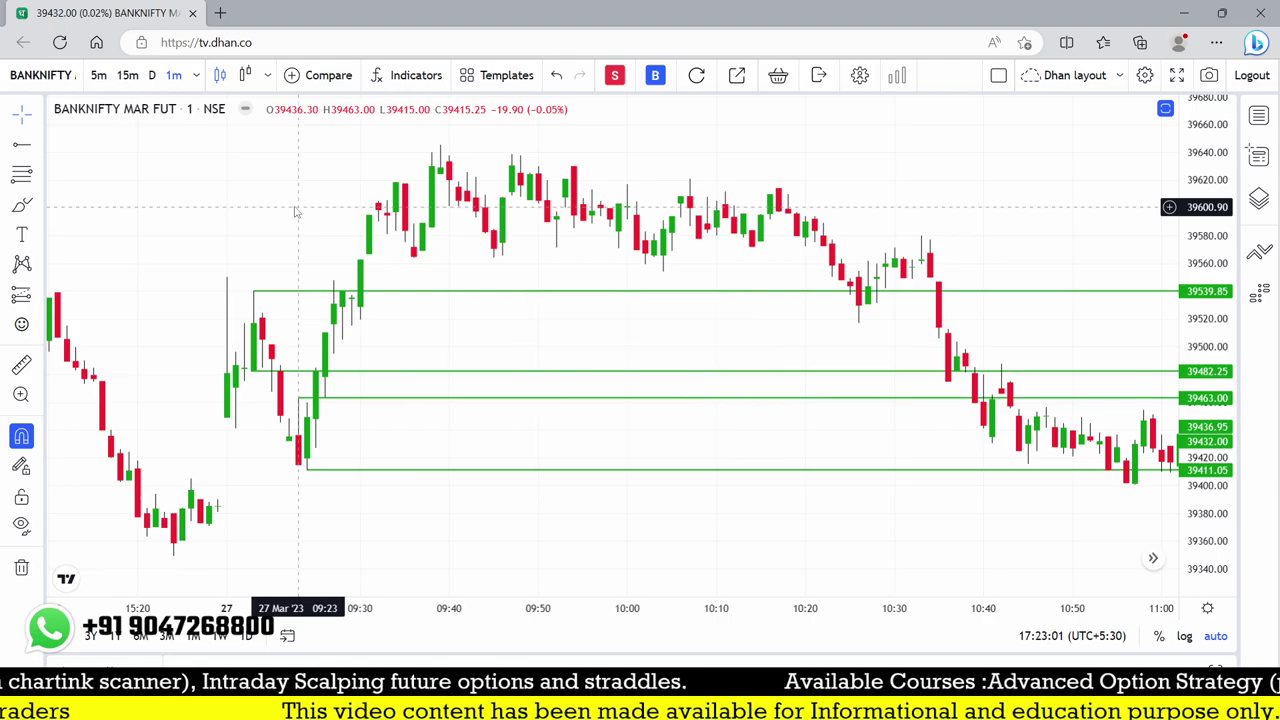
{"action": "key", "text": "Return"}
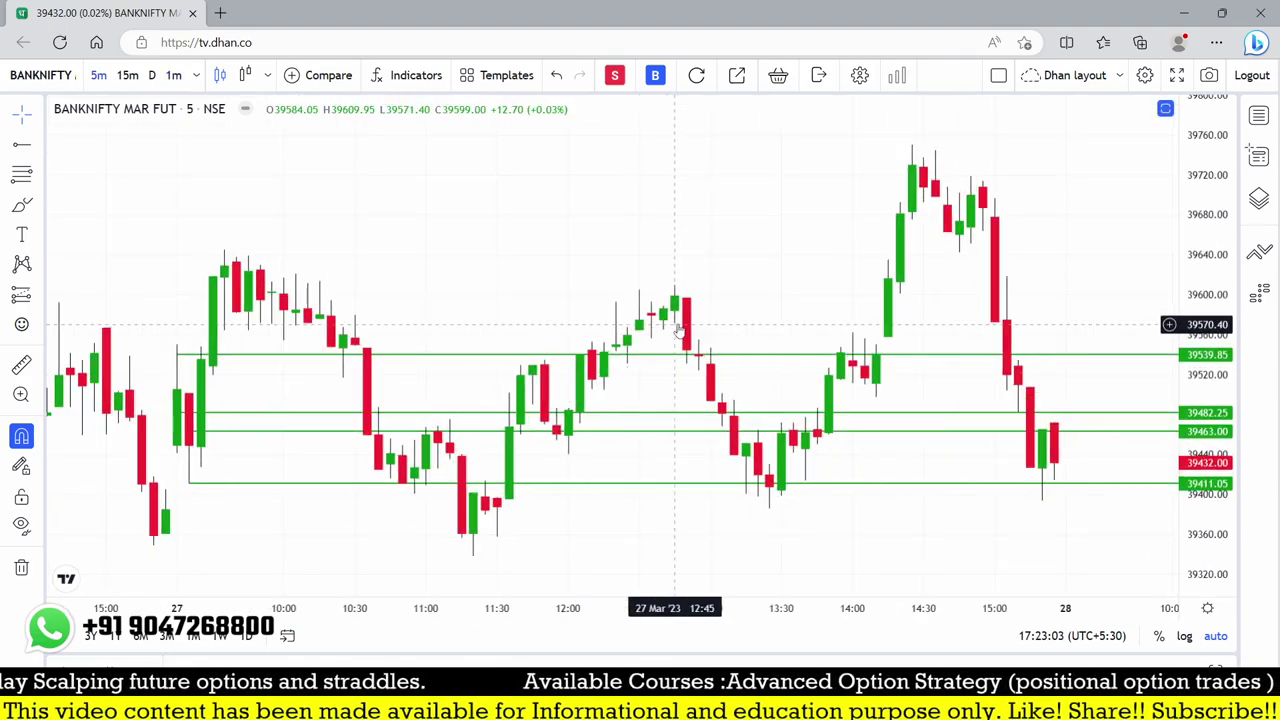
{"action": "right_click", "coordinate": [298, 310]}
{"action": "left_click", "coordinate": [663, 177]}
{"action": "right_click", "coordinate": [663, 177]}
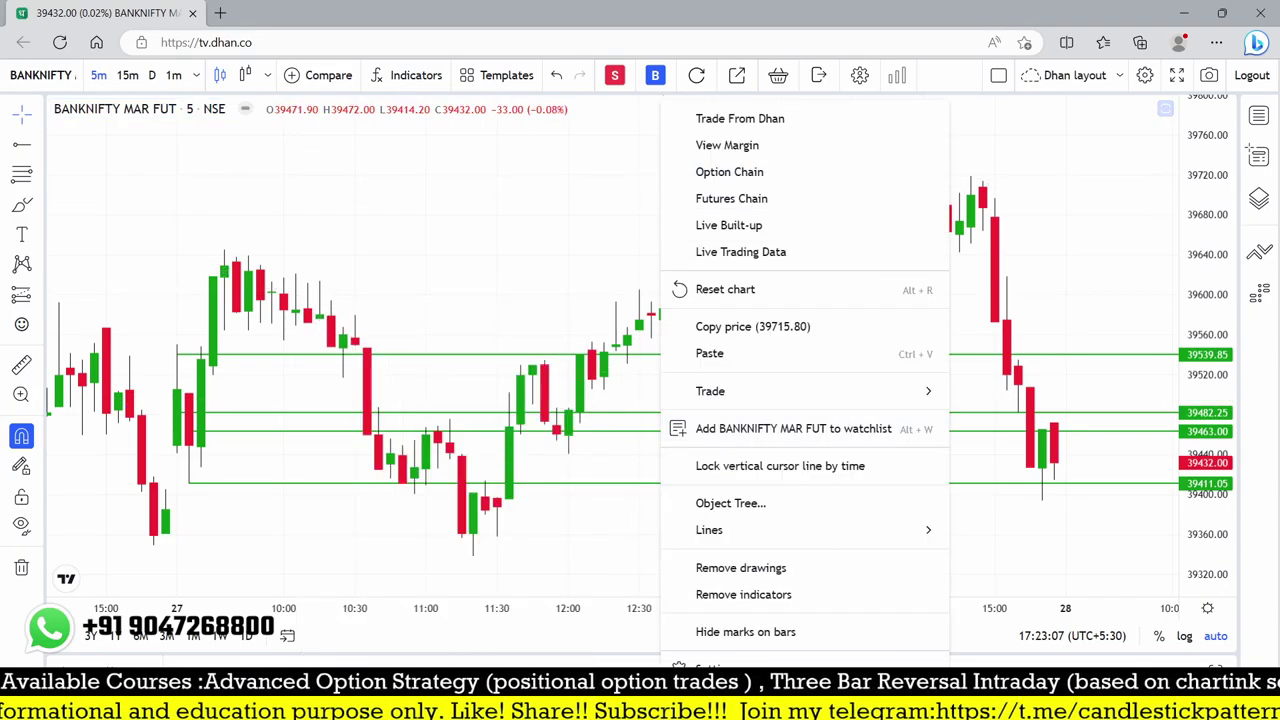
{"action": "left_click", "coordinate": [776, 568]}
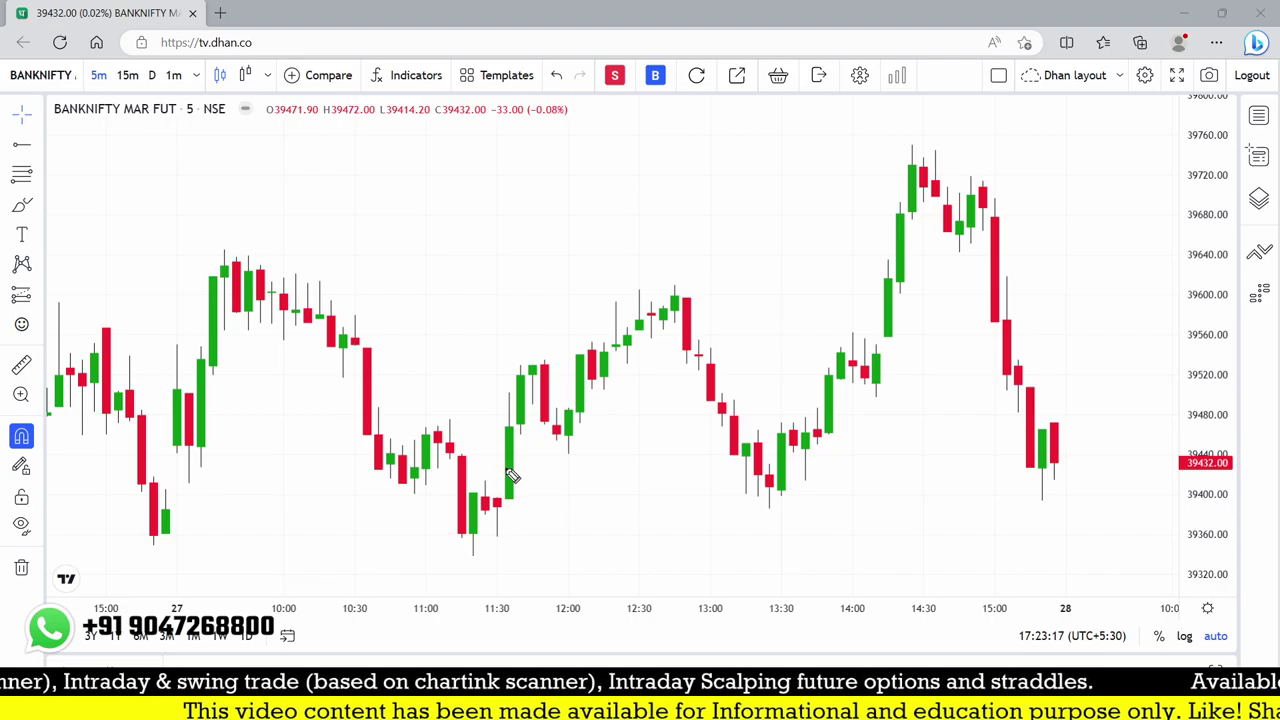
Draw short pen ticks at the highs and lows of the candles near 09:20.
{"action": "left_click_drag", "start_coordinate": [182, 483], "coordinate": [204, 483]}
{"action": "left_click_drag", "start_coordinate": [198, 345], "coordinate": [216, 346]}
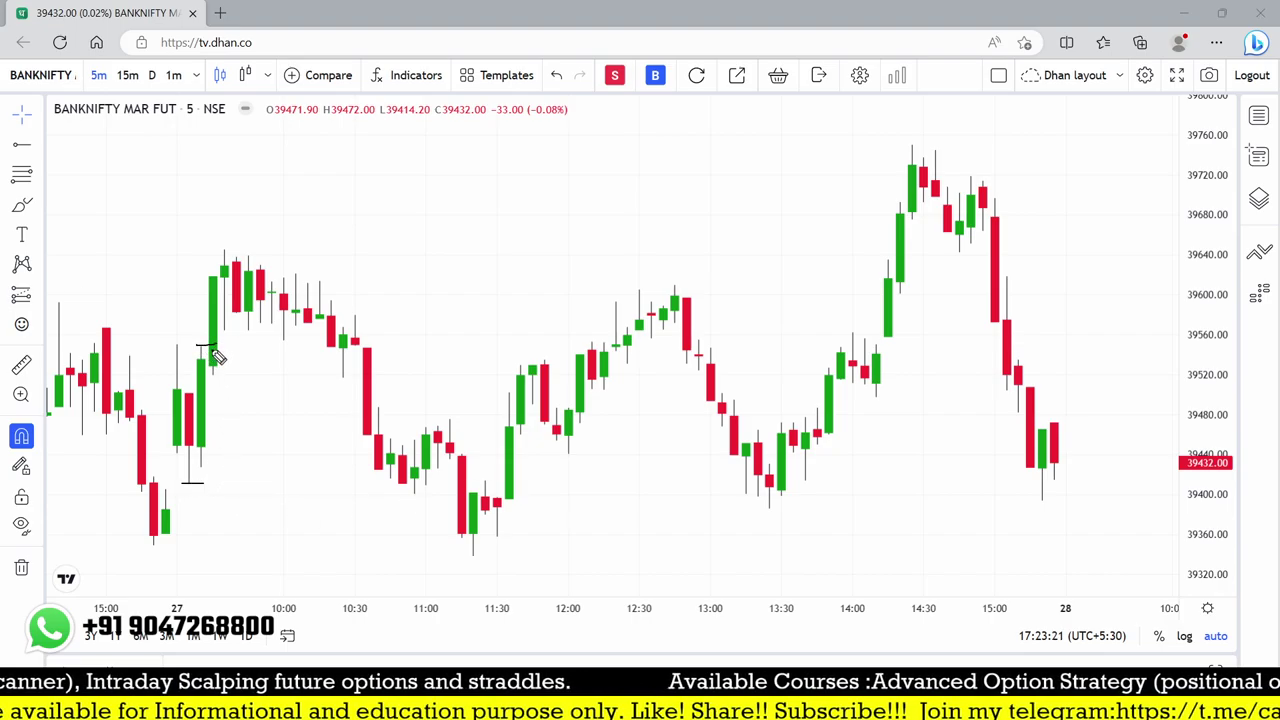
{"action": "left_click_drag", "start_coordinate": [186, 393], "coordinate": [210, 391]}
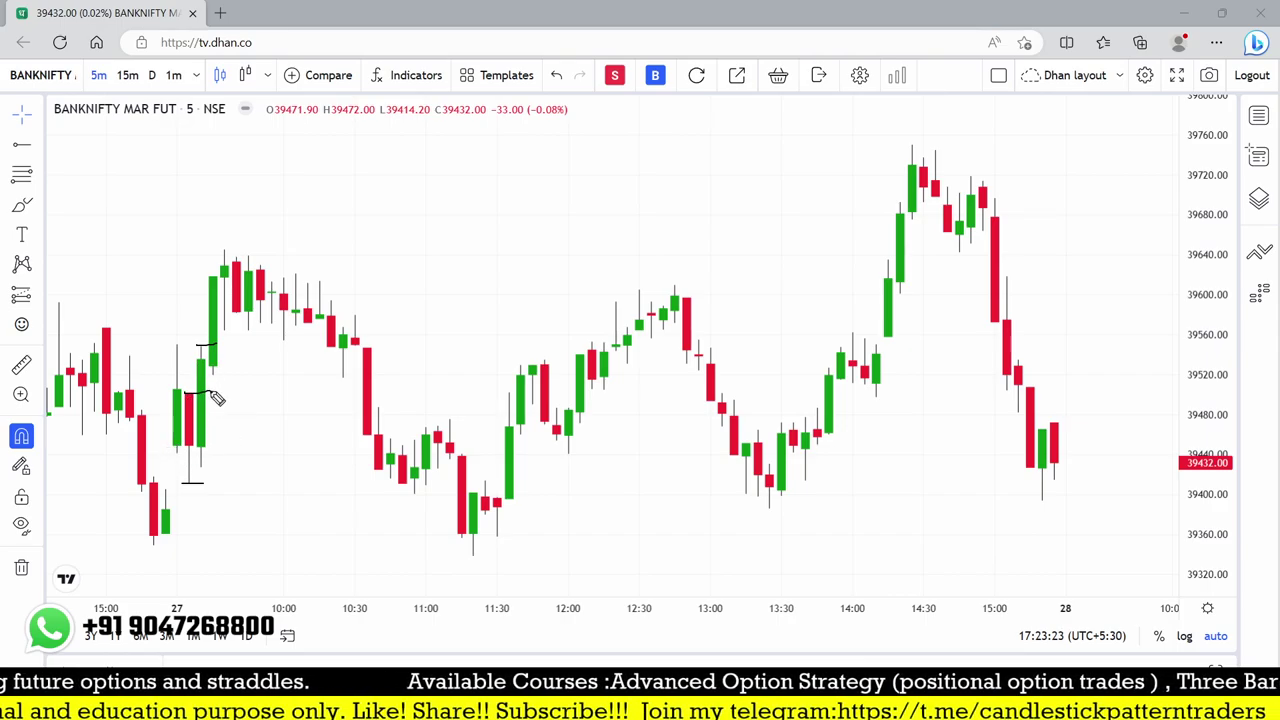
{"action": "left_click_drag", "start_coordinate": [197, 448], "coordinate": [215, 448]}
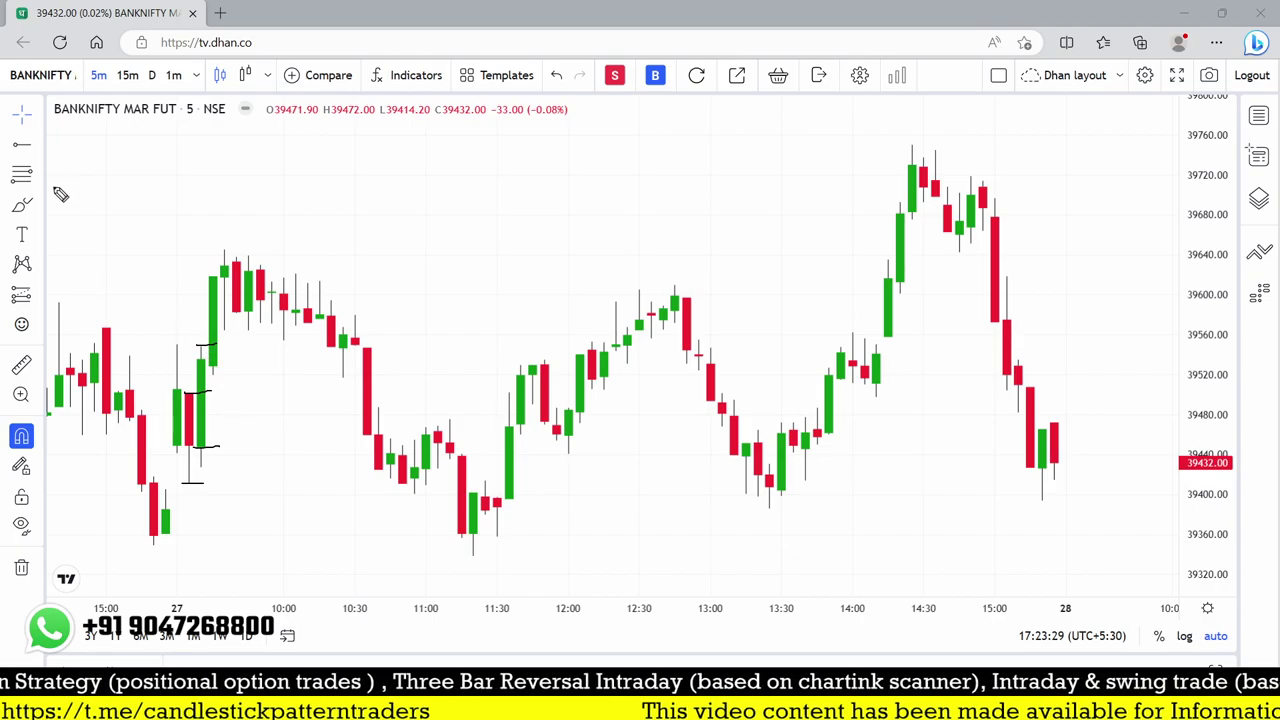
Place green horizontal lines at 39548.00 and 39411.05.
{"action": "left_click", "coordinate": [22, 144]}
{"action": "left_click", "coordinate": [201, 347]}
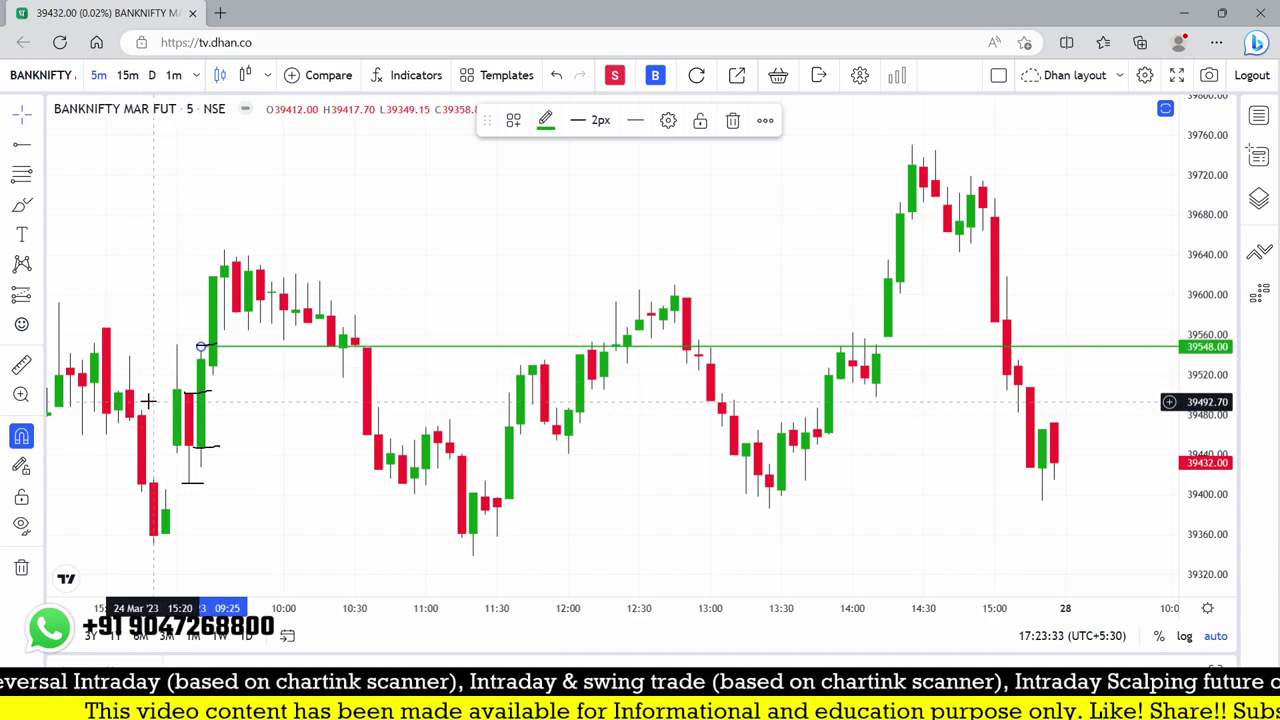
{"action": "left_click", "coordinate": [22, 144]}
{"action": "left_click", "coordinate": [188, 483]}
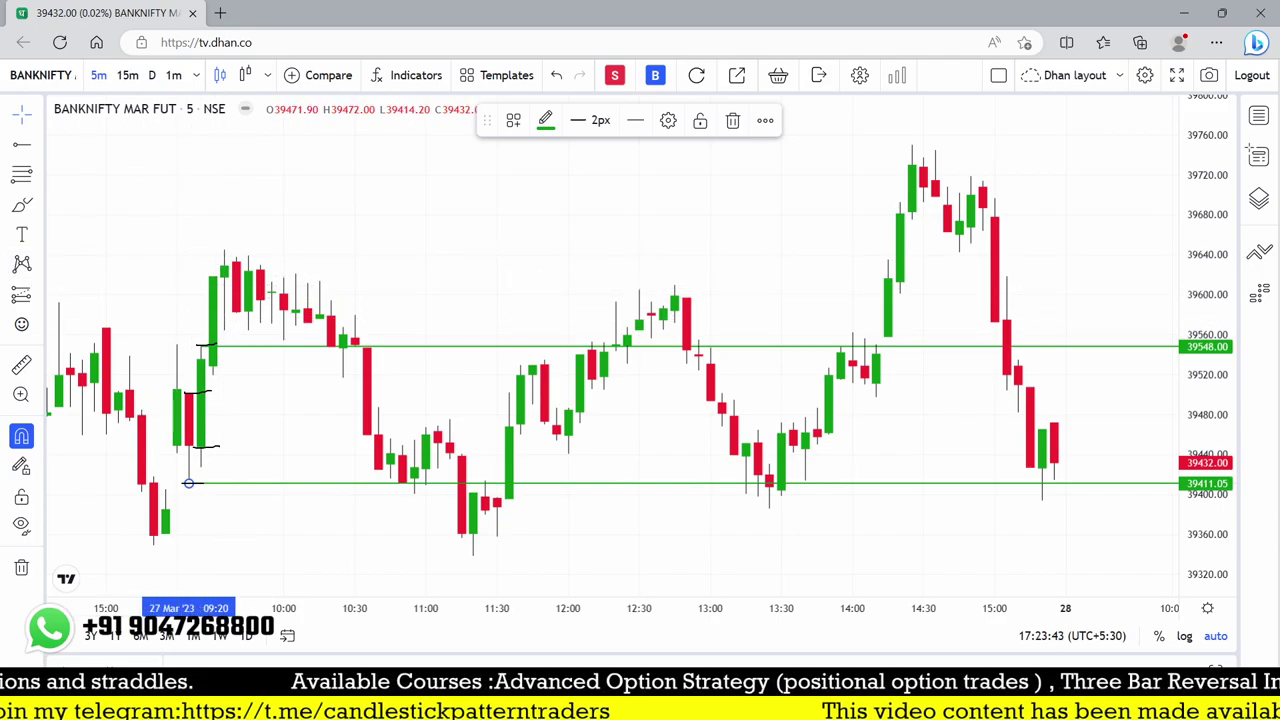
Measure the price range of the opening candles down from the 39548 line (97.25 points), then dismiss it.
{"action": "left_click", "coordinate": [200, 346]}
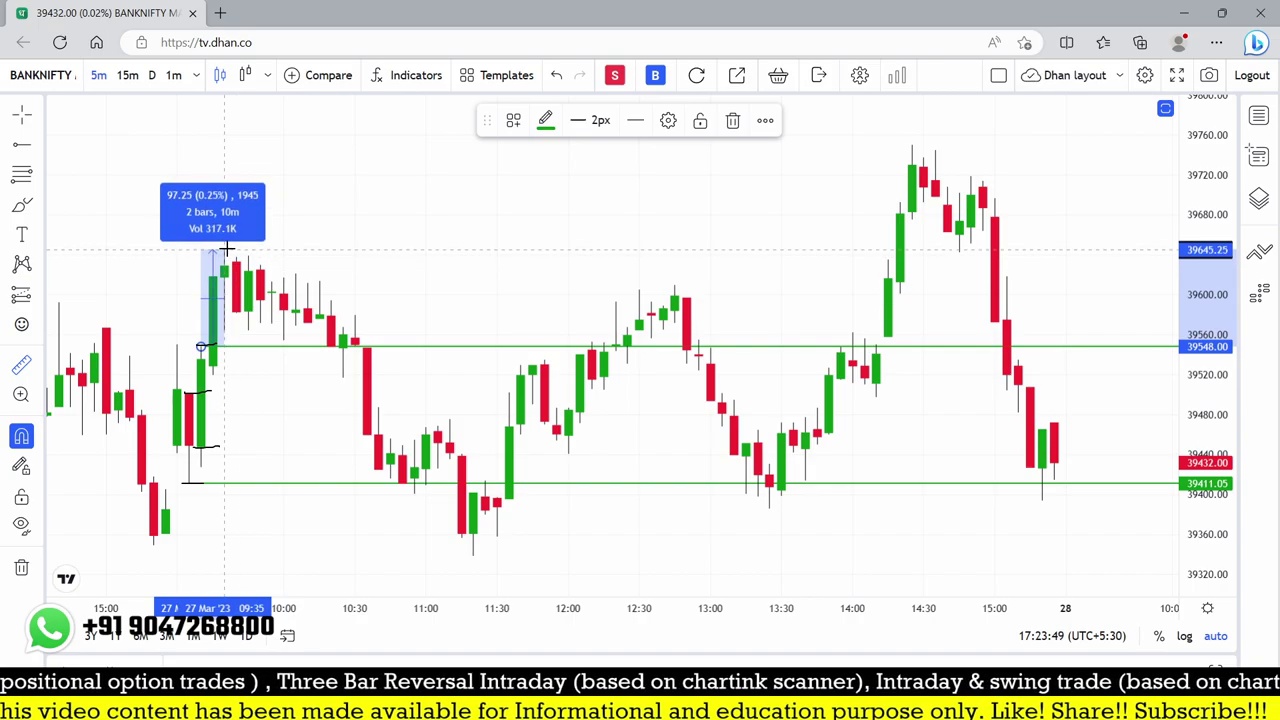
{"action": "left_click", "coordinate": [224, 252]}
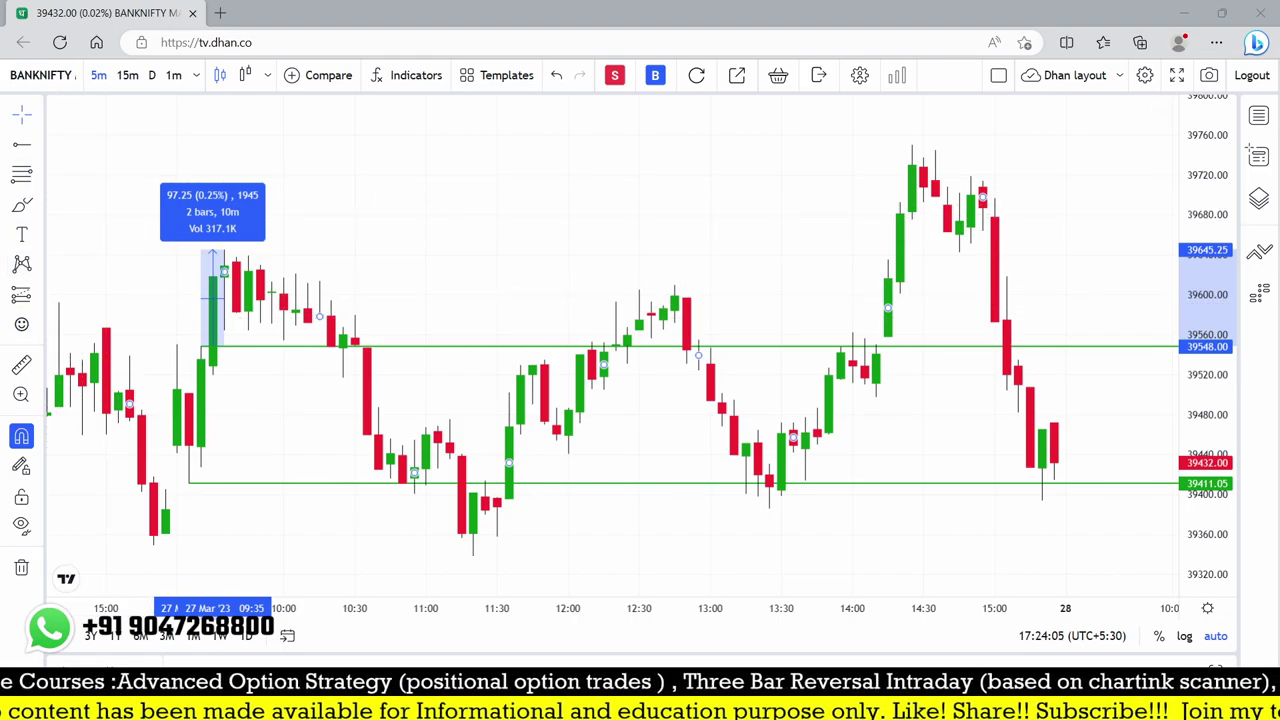
{"action": "left_click", "coordinate": [220, 300]}
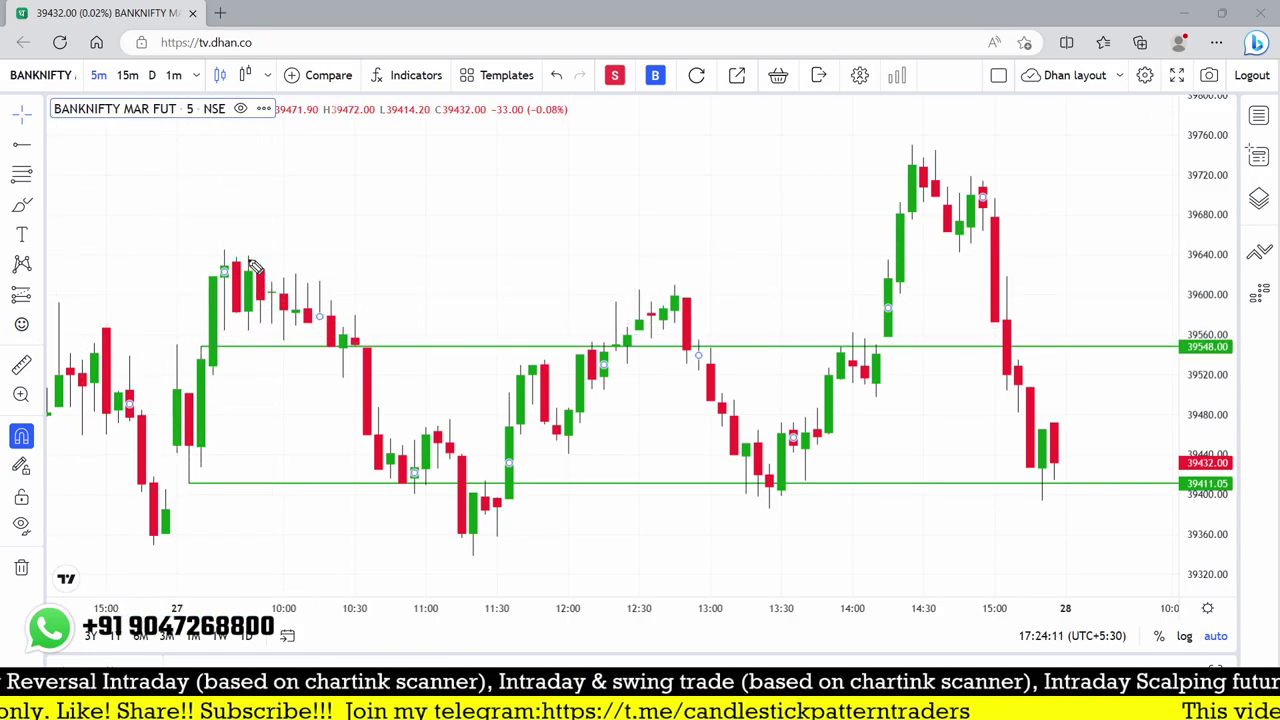
{"action": "mouse_move", "coordinate": [245, 254]}
{"action": "left_mouse_down"}
{"action": "mouse_move", "coordinate": [257, 266]}
{"action": "mouse_move", "coordinate": [242, 328]}
{"action": "mouse_move", "coordinate": [259, 325]}
{"action": "left_mouse_up"}
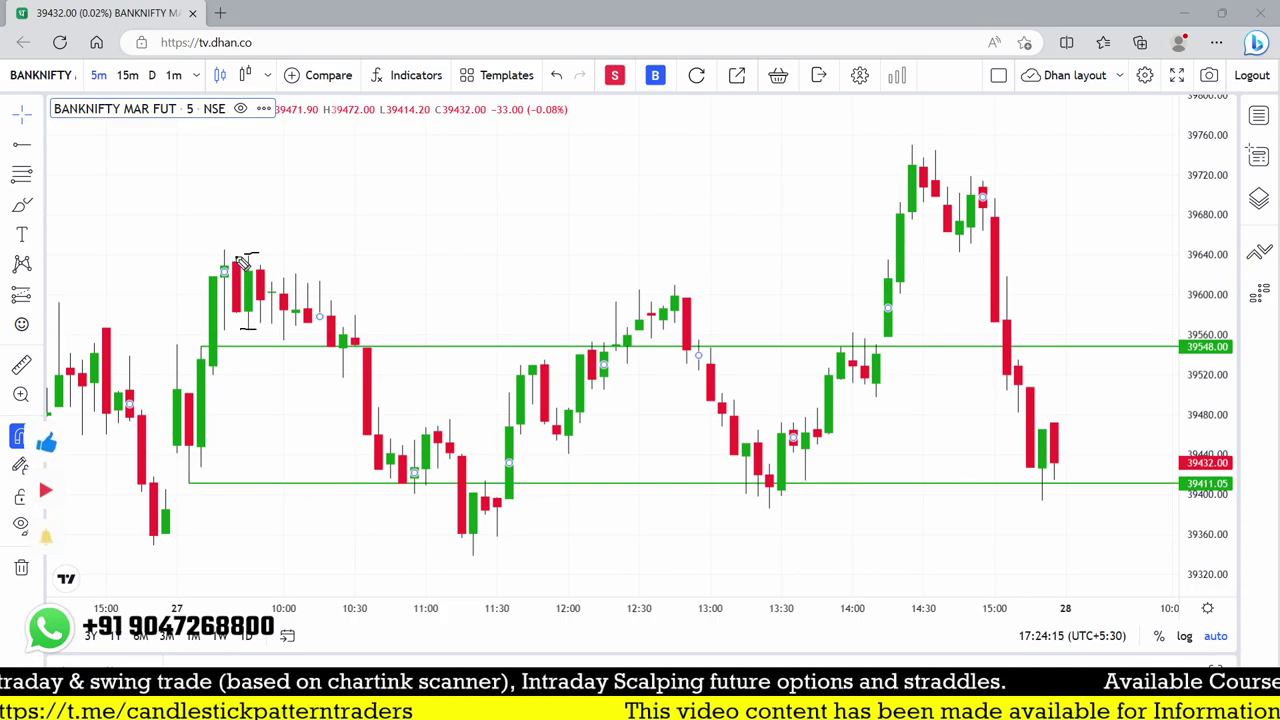
{"action": "left_click_drag", "start_coordinate": [258, 272], "coordinate": [352, 170]}
{"action": "left_click_drag", "start_coordinate": [360, 214], "coordinate": [406, 178]}
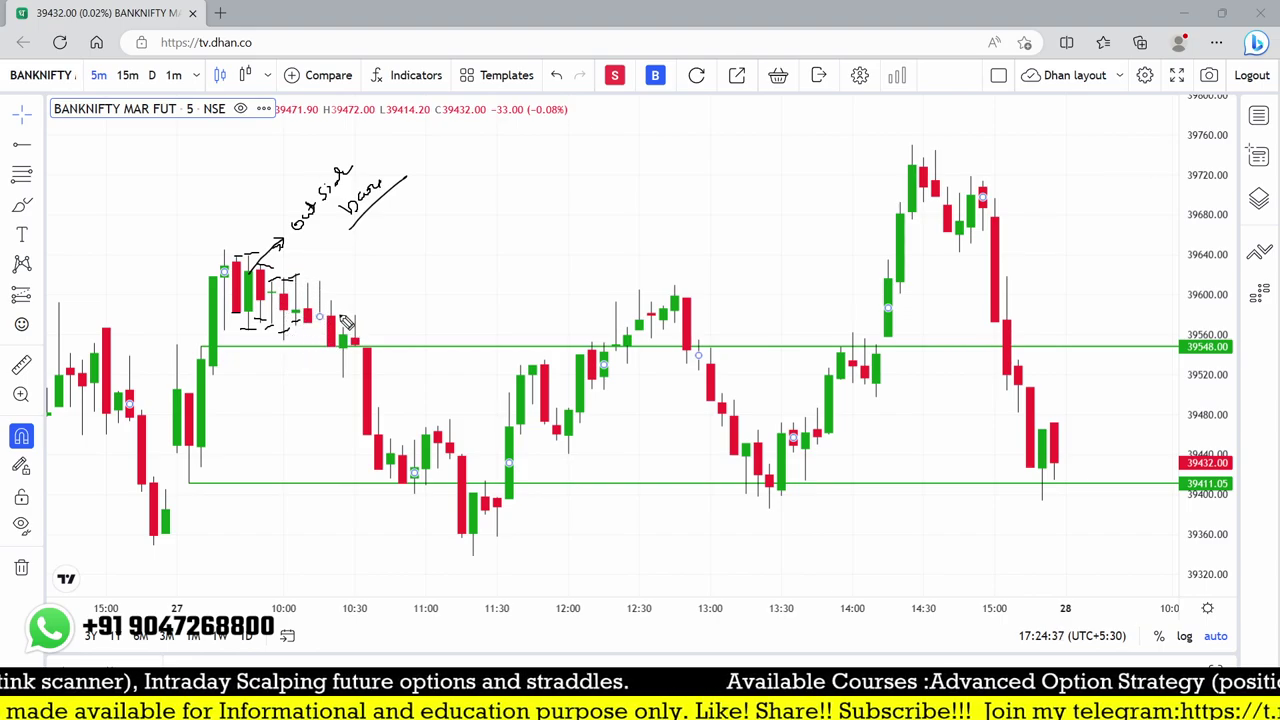
{"action": "left_click_drag", "start_coordinate": [340, 292], "coordinate": [322, 382]}
{"action": "key", "text": "ctrl+z"}
{"action": "left_click", "coordinate": [21, 567]}
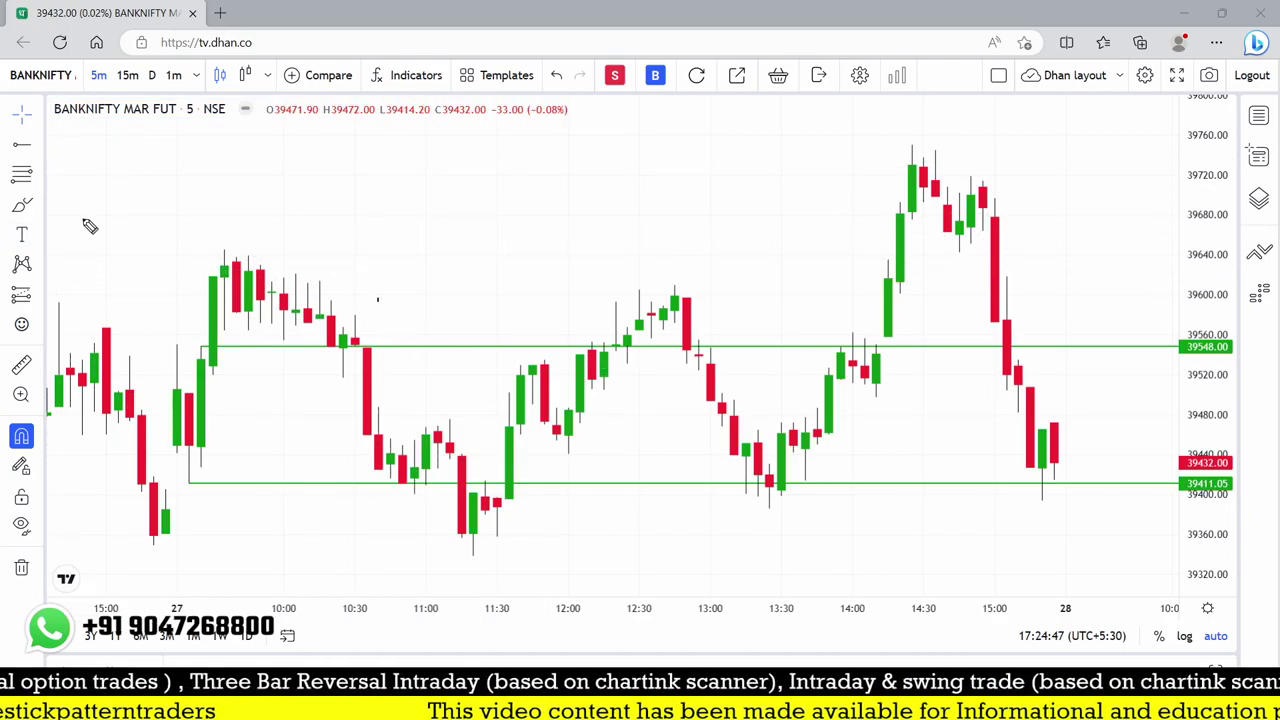
Circle the 10:15–10:30 candles with pen notes and add a green horizontal line at 39614.00.
{"action": "mouse_move", "coordinate": [330, 268]}
{"action": "left_mouse_down"}
{"action": "mouse_move", "coordinate": [313, 310]}
{"action": "mouse_move", "coordinate": [328, 360]}
{"action": "mouse_move", "coordinate": [357, 287]}
{"action": "left_mouse_up"}
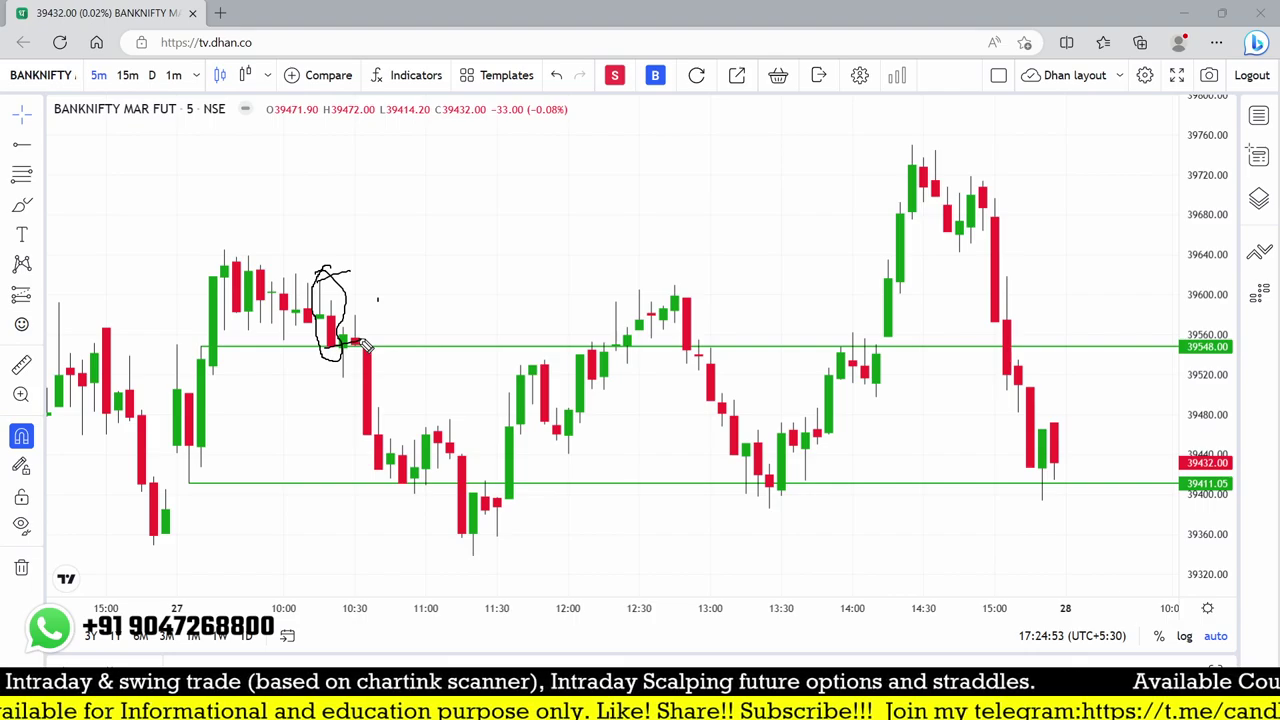
{"action": "left_click_drag", "start_coordinate": [202, 341], "coordinate": [197, 352]}
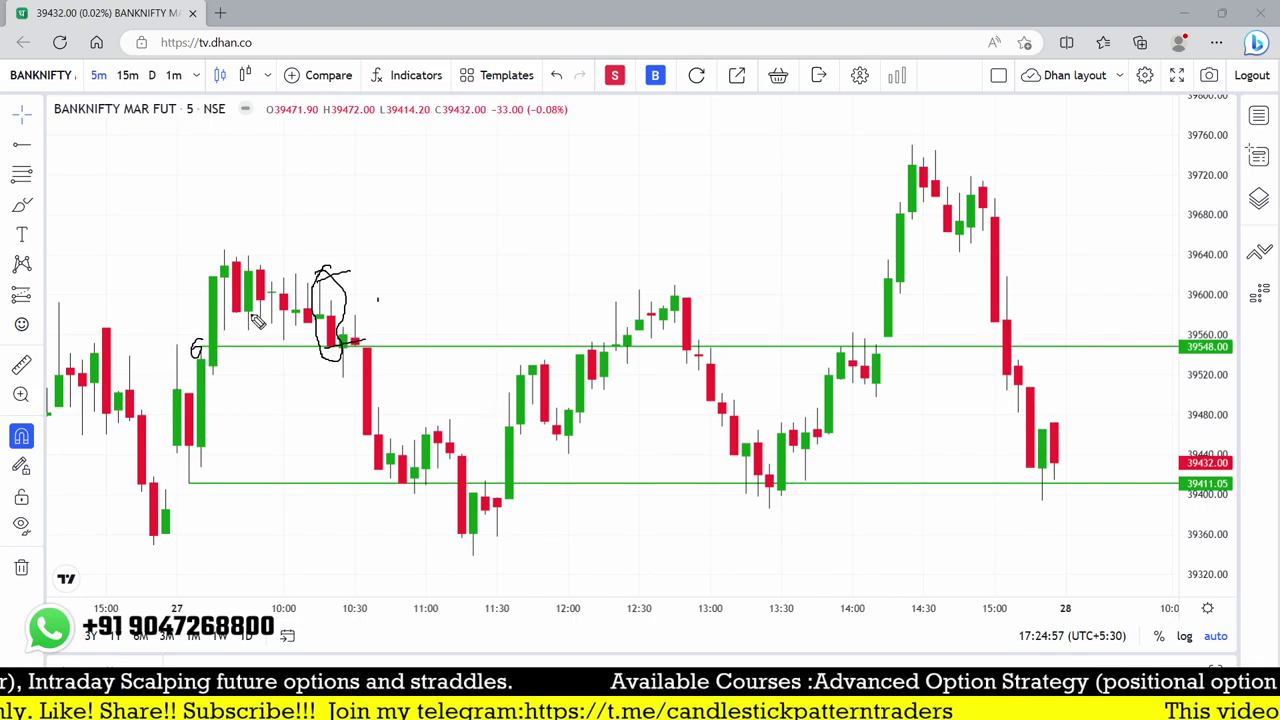
{"action": "left_click_drag", "start_coordinate": [199, 356], "coordinate": [226, 276]}
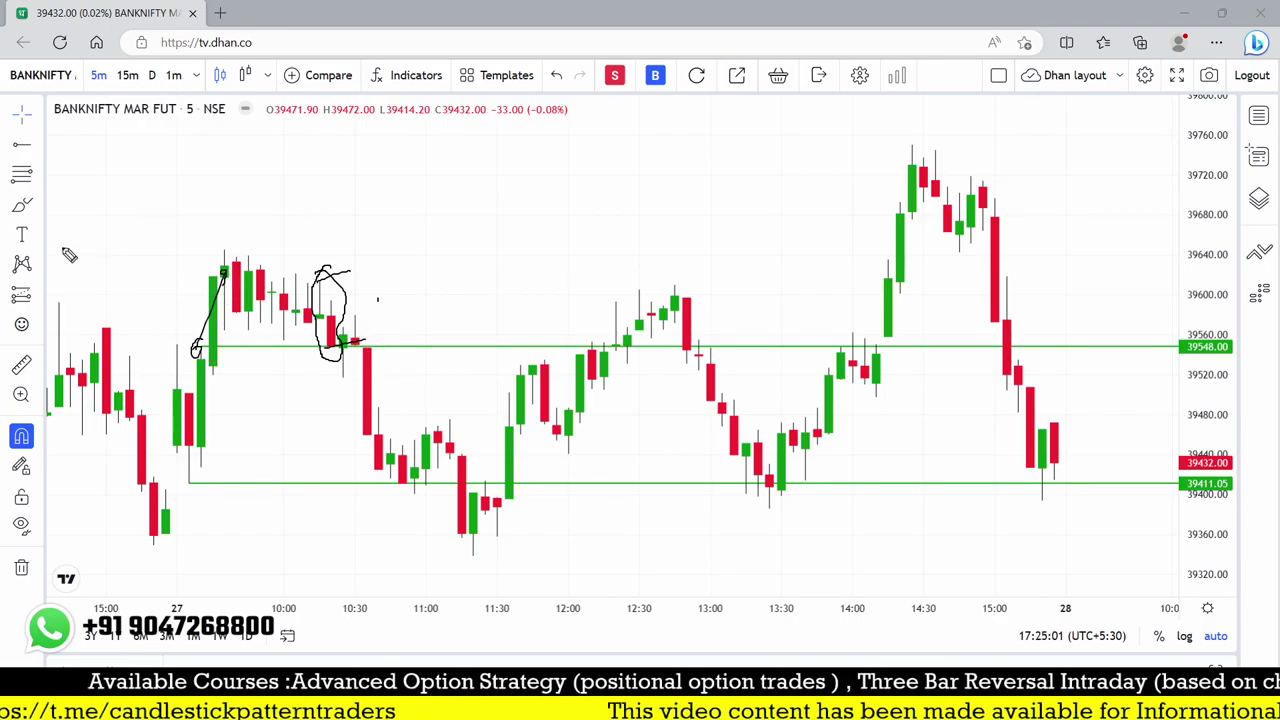
{"action": "left_click_drag", "start_coordinate": [318, 280], "coordinate": [360, 282]}
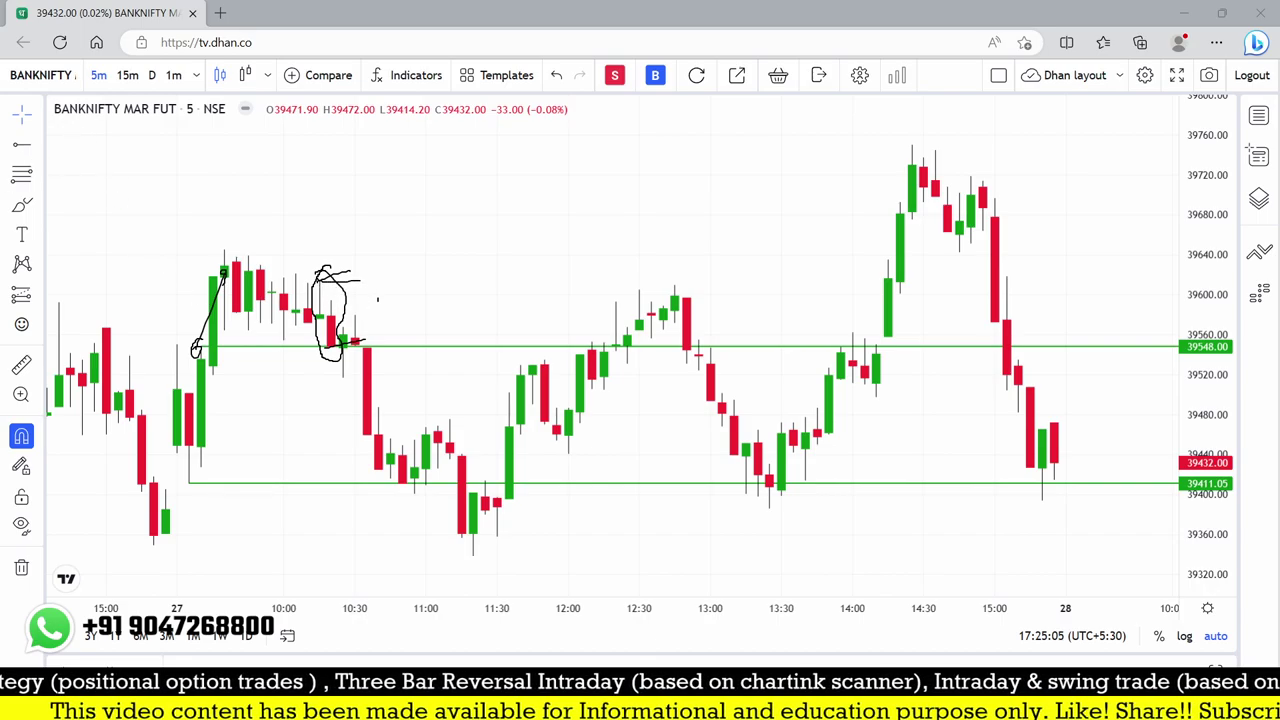
{"action": "left_click", "coordinate": [22, 144]}
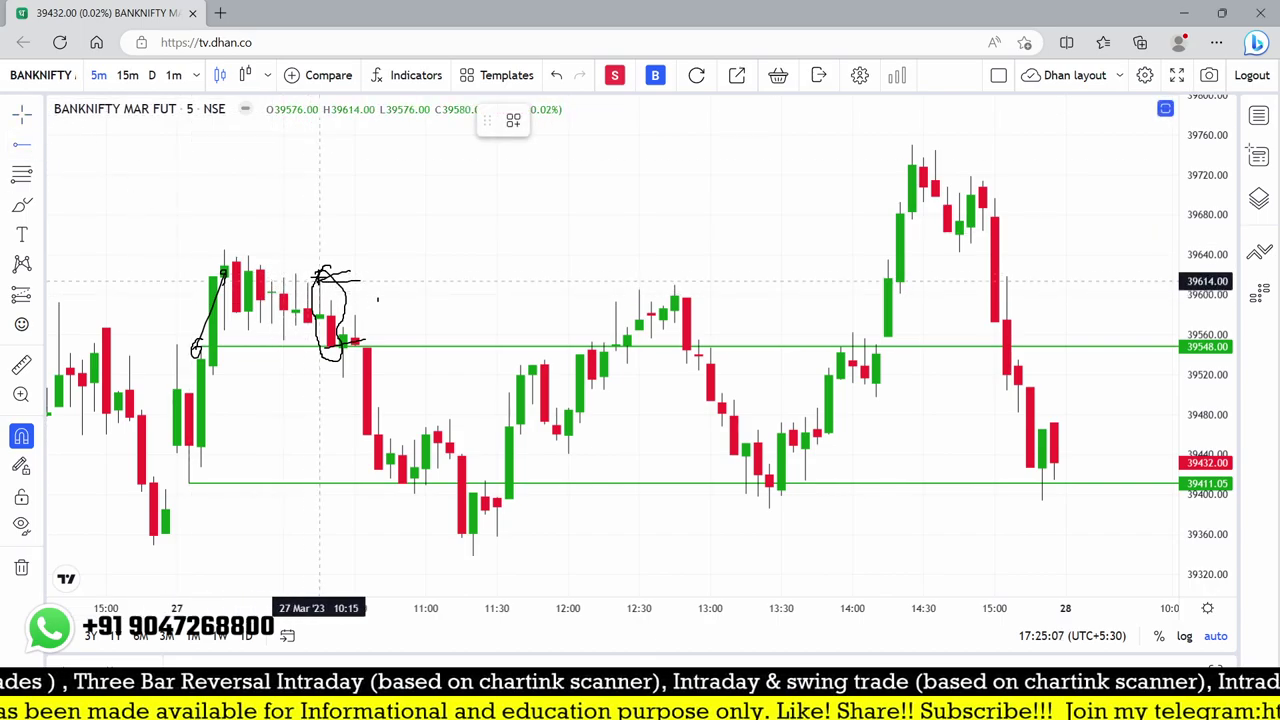
{"action": "left_click", "coordinate": [320, 281]}
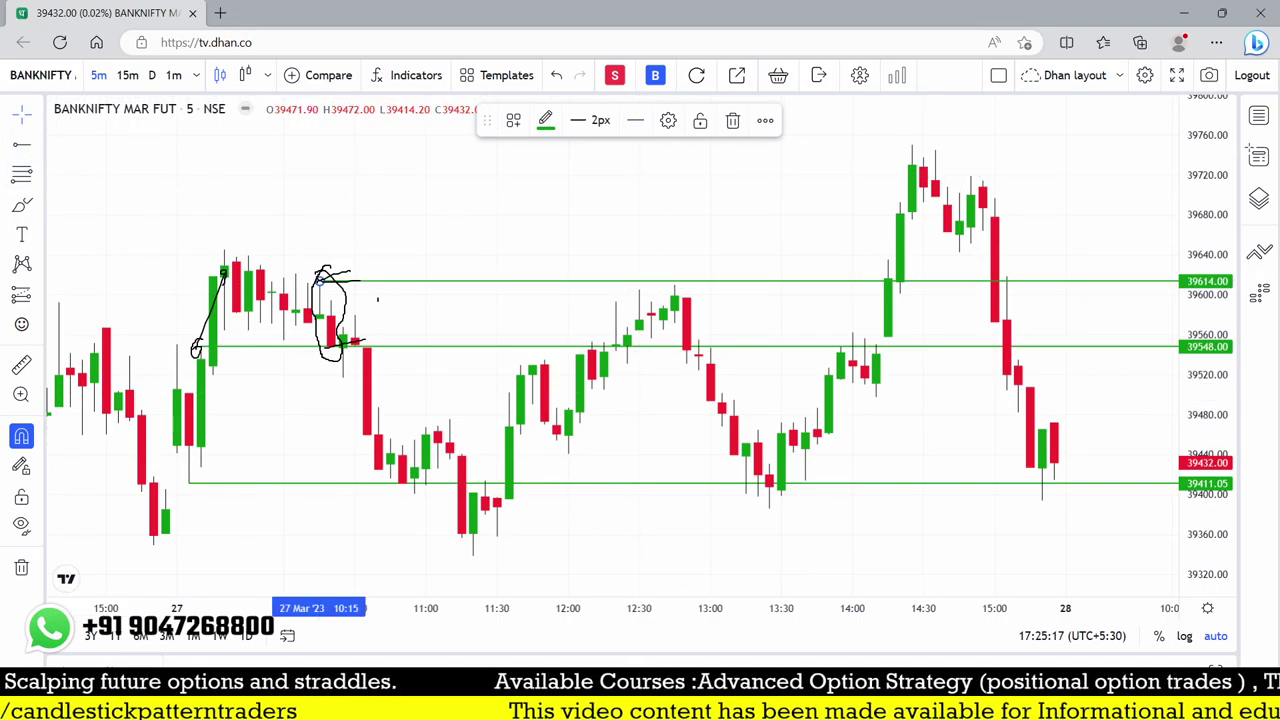
Measure the fall from the 39548 line, clear the measurement, and scroll the chart slightly right.
{"action": "left_click", "coordinate": [21, 365]}
{"action": "left_click", "coordinate": [331, 346]}
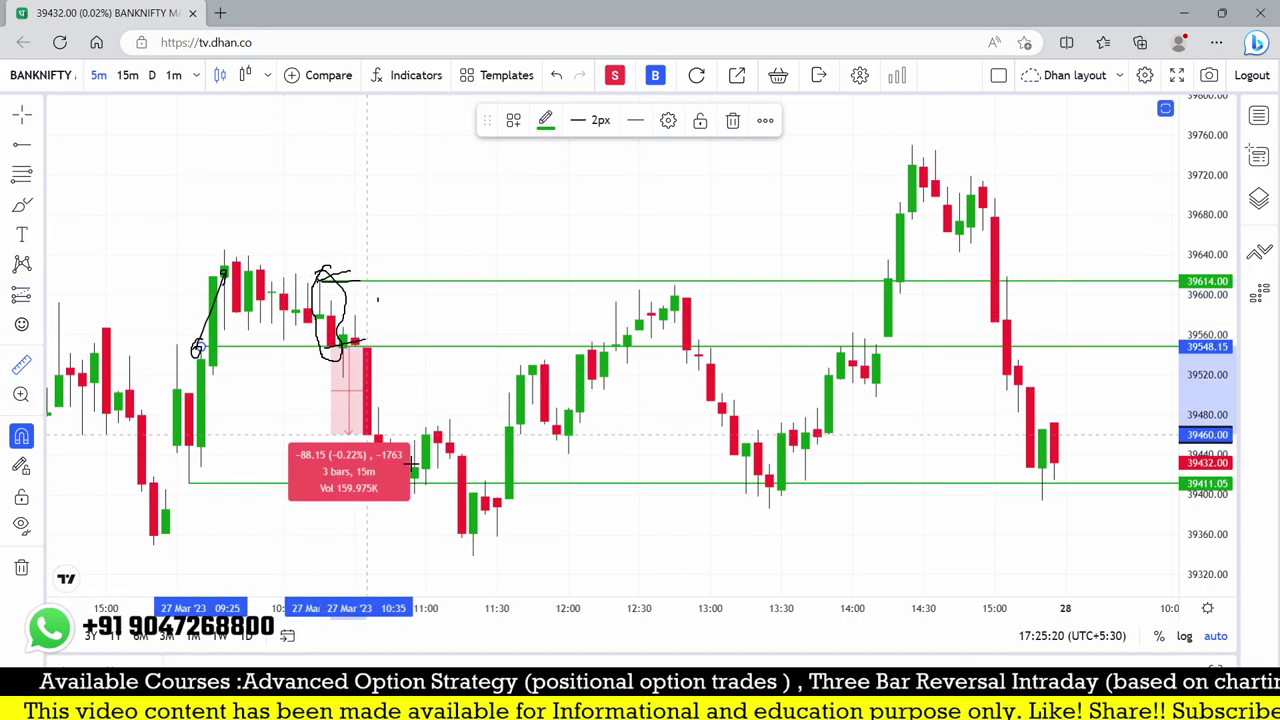
{"action": "left_click", "coordinate": [471, 551]}
{"action": "left_click", "coordinate": [421, 498]}
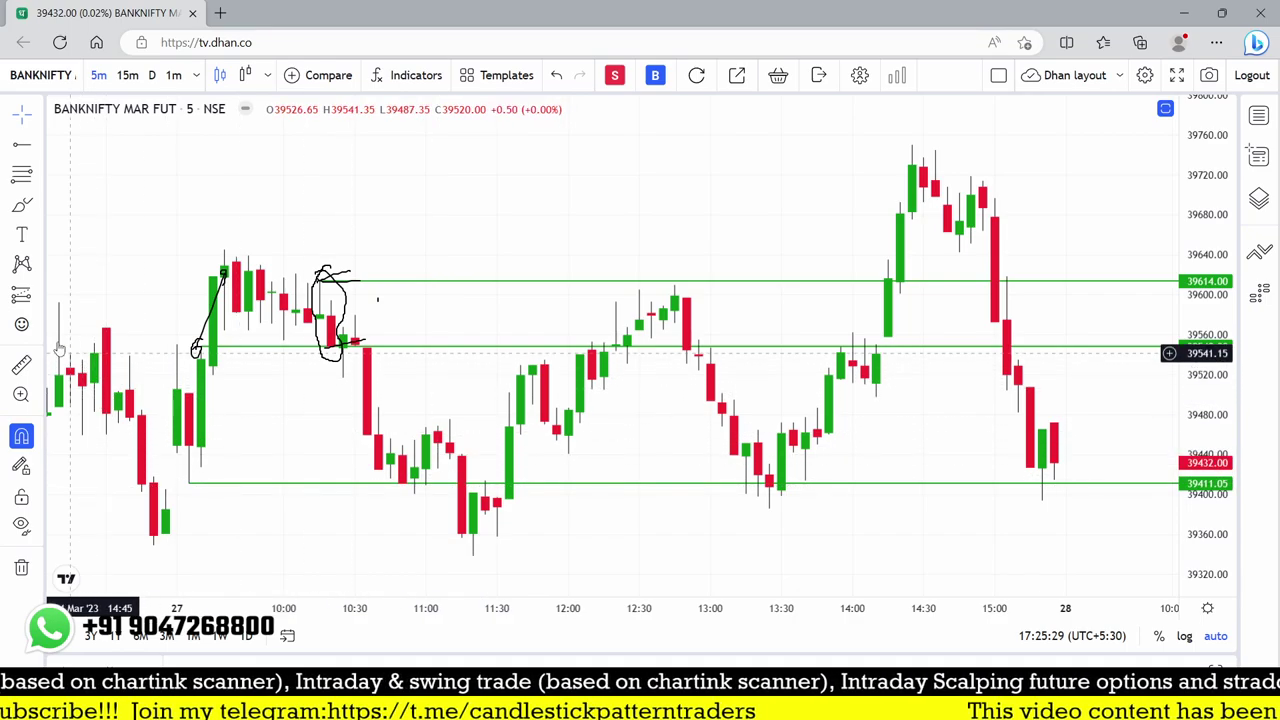
{"action": "scroll", "coordinate": [311, 431], "scroll_direction": "right", "scroll_amount": 2}
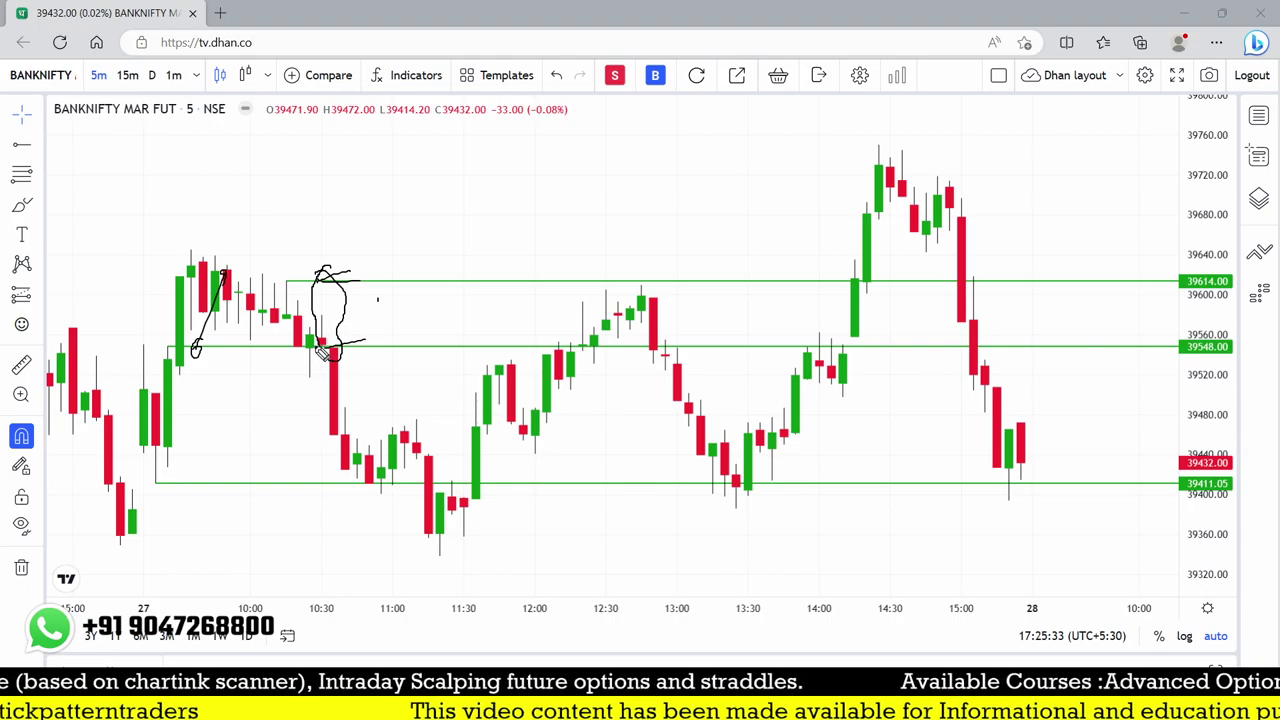
Circle the falling candles after 10:30 and mark an X and loop near 11:15.
{"action": "mouse_move", "coordinate": [296, 279]}
{"action": "left_mouse_down"}
{"action": "mouse_move", "coordinate": [322, 345]}
{"action": "mouse_move", "coordinate": [309, 375]}
{"action": "mouse_move", "coordinate": [357, 345]}
{"action": "mouse_move", "coordinate": [352, 448]}
{"action": "mouse_move", "coordinate": [340, 432]}
{"action": "mouse_move", "coordinate": [328, 492]}
{"action": "mouse_move", "coordinate": [380, 482]}
{"action": "mouse_move", "coordinate": [394, 505]}
{"action": "left_mouse_up"}
{"action": "left_click_drag", "start_coordinate": [343, 404], "coordinate": [395, 413]}
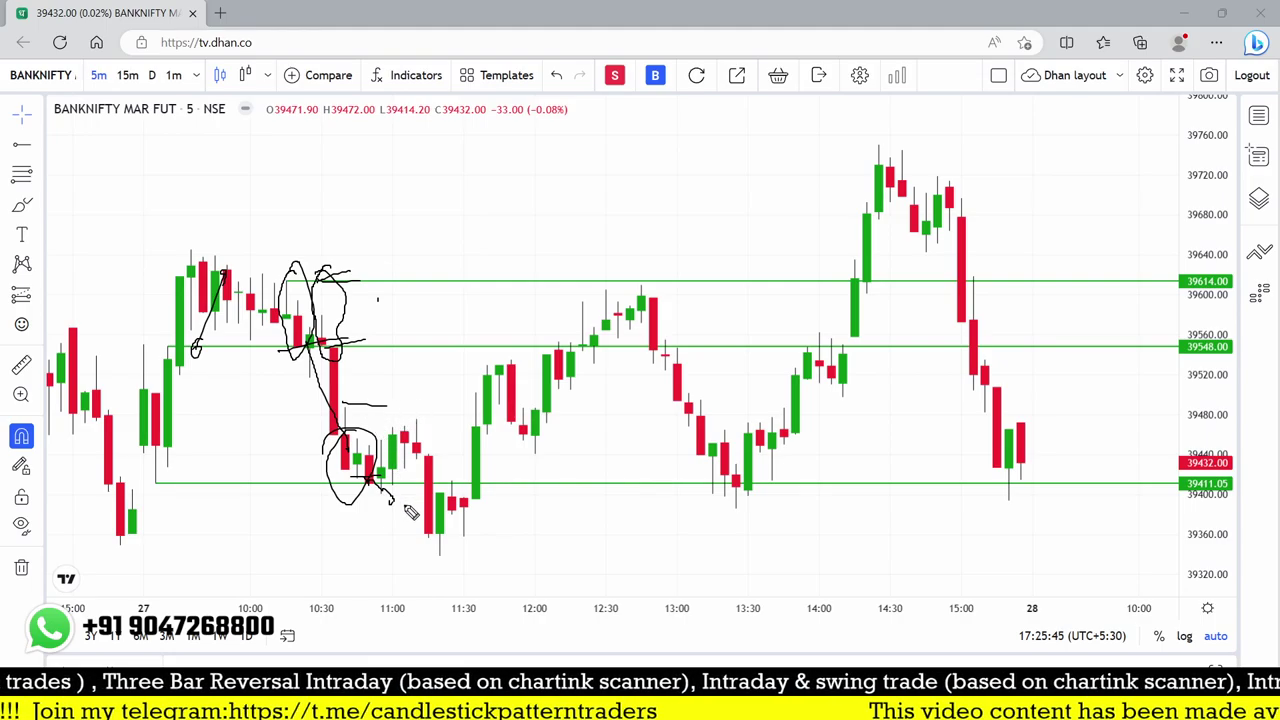
{"action": "mouse_move", "coordinate": [455, 490]}
{"action": "left_mouse_down"}
{"action": "mouse_move", "coordinate": [414, 530]}
{"action": "mouse_move", "coordinate": [440, 538]}
{"action": "left_mouse_up"}
{"action": "mouse_move", "coordinate": [427, 456]}
{"action": "left_mouse_down"}
{"action": "mouse_move", "coordinate": [480, 466]}
{"action": "mouse_move", "coordinate": [425, 450]}
{"action": "mouse_move", "coordinate": [428, 470]}
{"action": "left_mouse_up"}
{"action": "mouse_move", "coordinate": [444, 562]}
{"action": "left_mouse_down"}
{"action": "mouse_move", "coordinate": [443, 551]}
{"action": "mouse_move", "coordinate": [486, 550]}
{"action": "left_mouse_up"}
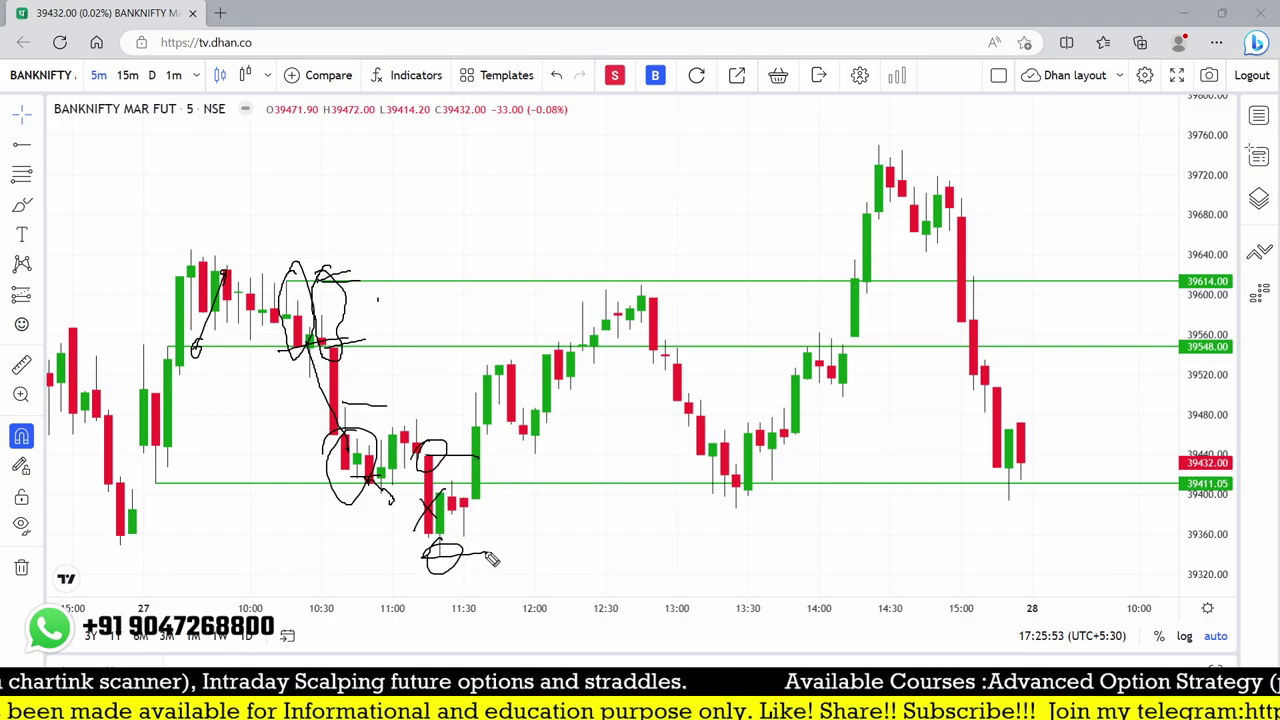
Sketch rising lines toward 12:30 and circle the 13:30 candles, tracing their rise.
{"action": "mouse_move", "coordinate": [478, 456]}
{"action": "left_mouse_down"}
{"action": "mouse_move", "coordinate": [604, 320]}
{"action": "mouse_move", "coordinate": [600, 330]}
{"action": "left_mouse_up"}
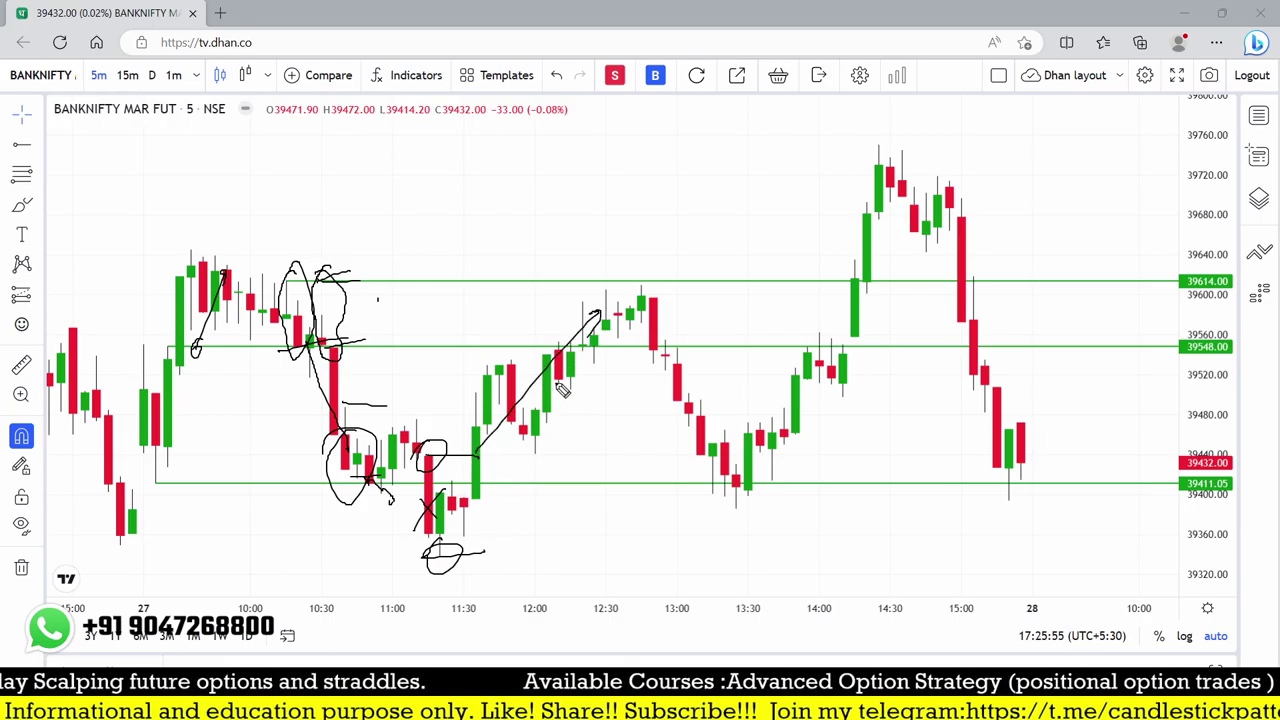
{"action": "left_click_drag", "start_coordinate": [522, 408], "coordinate": [548, 408]}
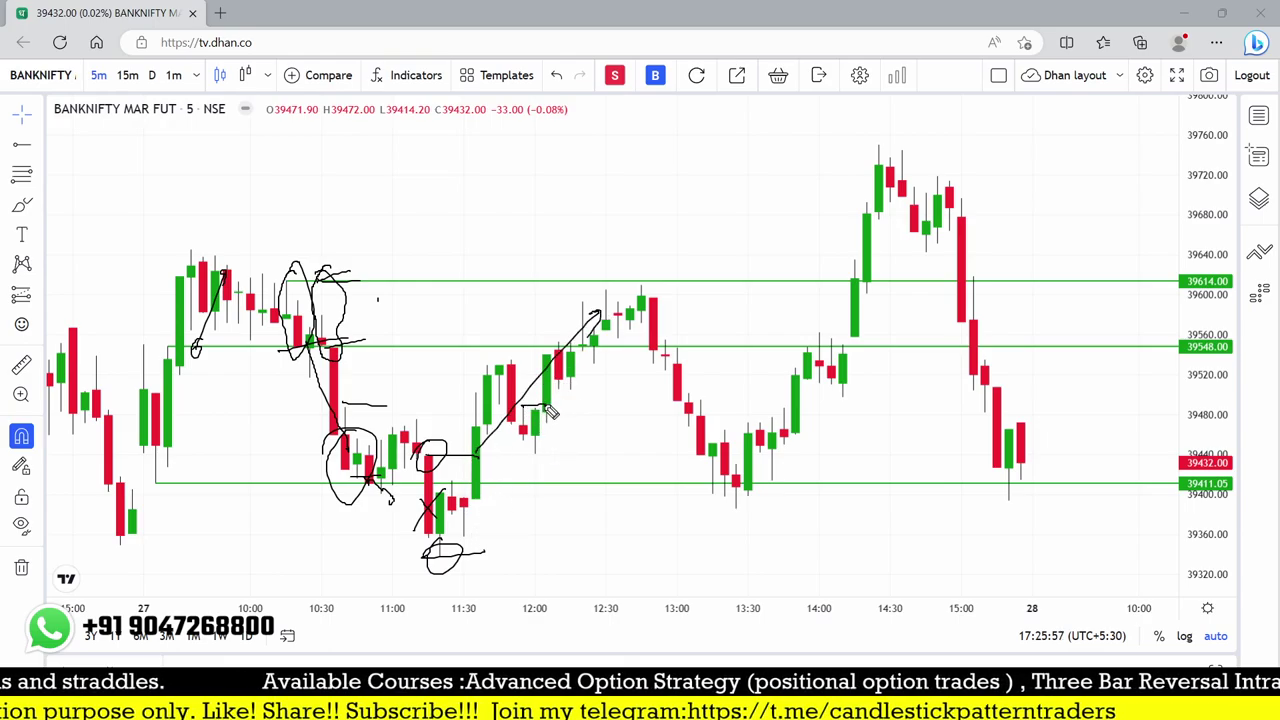
{"action": "left_click_drag", "start_coordinate": [526, 452], "coordinate": [556, 453]}
{"action": "mouse_move", "coordinate": [568, 384]}
{"action": "left_mouse_down"}
{"action": "mouse_move", "coordinate": [636, 308]}
{"action": "mouse_move", "coordinate": [684, 318]}
{"action": "mouse_move", "coordinate": [652, 350]}
{"action": "mouse_move", "coordinate": [682, 358]}
{"action": "mouse_move", "coordinate": [746, 482]}
{"action": "left_mouse_up"}
{"action": "mouse_move", "coordinate": [757, 410]}
{"action": "left_mouse_down"}
{"action": "mouse_move", "coordinate": [745, 420]}
{"action": "mouse_move", "coordinate": [810, 412]}
{"action": "mouse_move", "coordinate": [855, 215]}
{"action": "mouse_move", "coordinate": [857, 253]}
{"action": "left_mouse_up"}
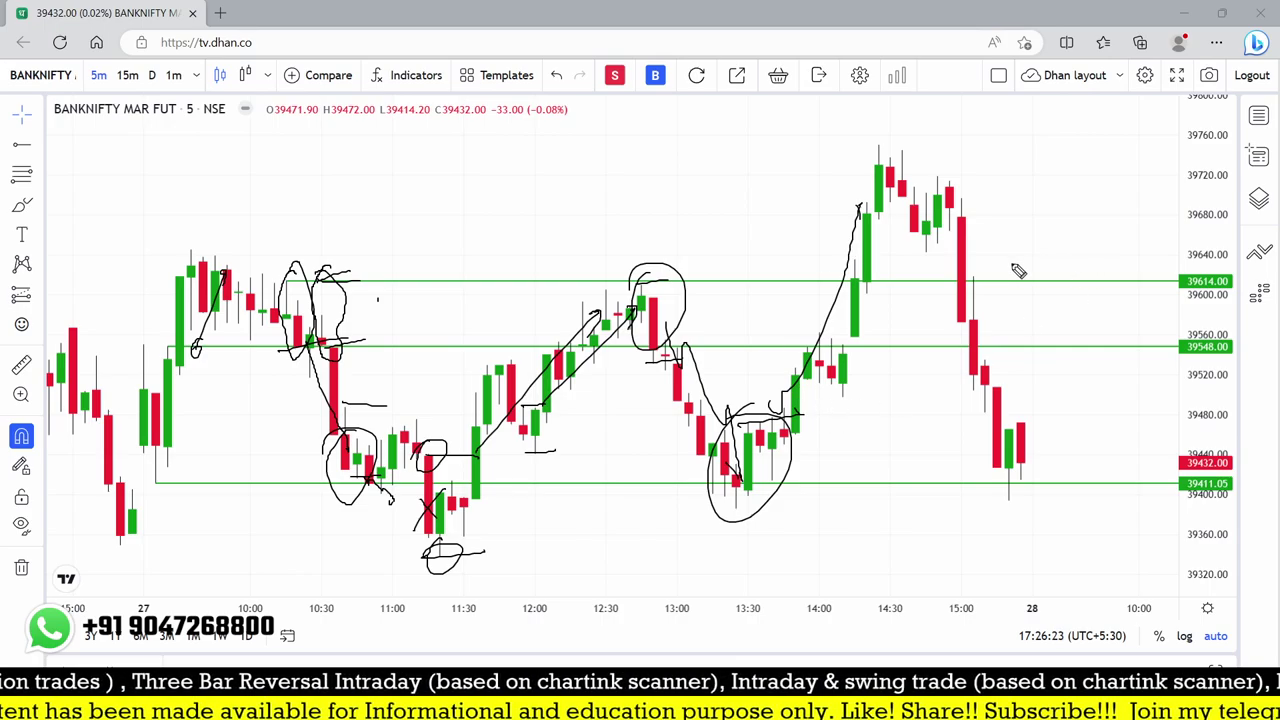
Loop the 14:30 peak and 14:45 red candles, and trace the decline after 14:45.
{"action": "mouse_move", "coordinate": [892, 158]}
{"action": "left_mouse_down"}
{"action": "mouse_move", "coordinate": [880, 136]}
{"action": "mouse_move", "coordinate": [862, 208]}
{"action": "mouse_move", "coordinate": [904, 205]}
{"action": "mouse_move", "coordinate": [890, 140]}
{"action": "mouse_move", "coordinate": [874, 148]}
{"action": "mouse_move", "coordinate": [880, 176]}
{"action": "left_mouse_up"}
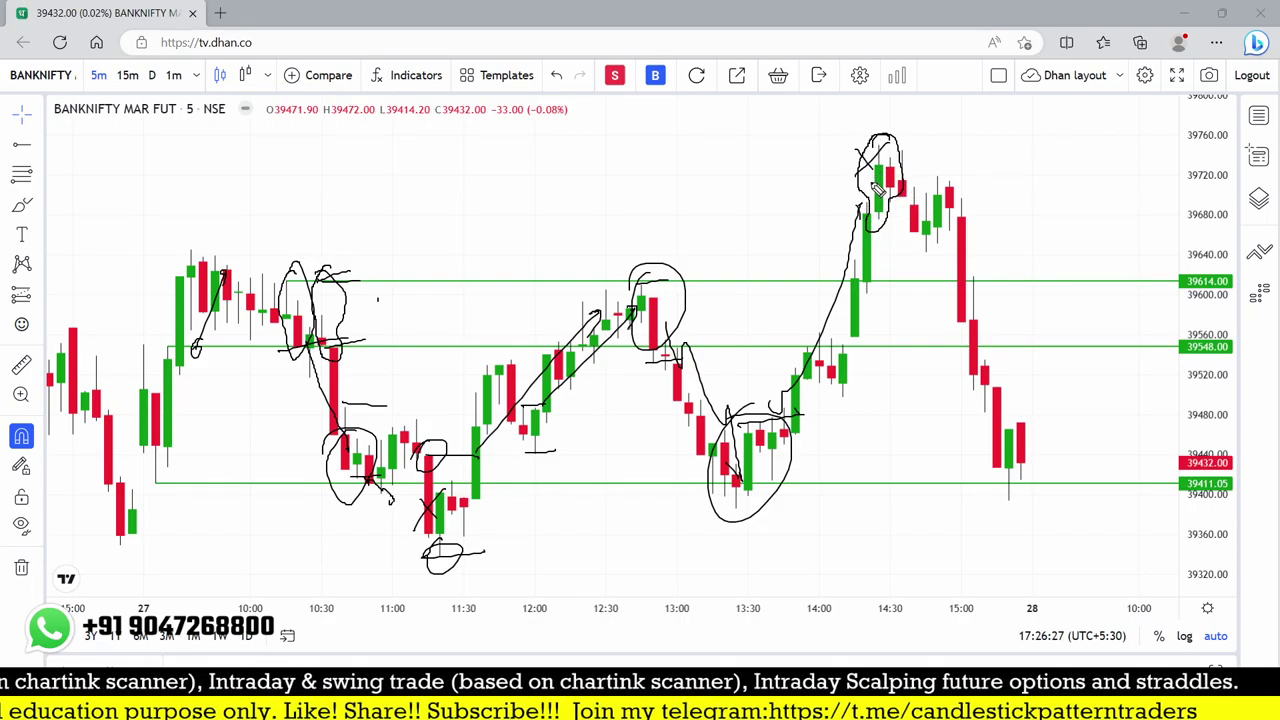
{"action": "mouse_move", "coordinate": [943, 251]}
{"action": "left_mouse_down"}
{"action": "mouse_move", "coordinate": [915, 185]}
{"action": "mouse_move", "coordinate": [913, 240]}
{"action": "mouse_move", "coordinate": [940, 218]}
{"action": "mouse_move", "coordinate": [915, 192]}
{"action": "mouse_move", "coordinate": [940, 192]}
{"action": "left_mouse_up"}
{"action": "mouse_move", "coordinate": [936, 268]}
{"action": "left_mouse_down"}
{"action": "mouse_move", "coordinate": [955, 262]}
{"action": "mouse_move", "coordinate": [928, 205]}
{"action": "mouse_move", "coordinate": [945, 183]}
{"action": "mouse_move", "coordinate": [932, 258]}
{"action": "mouse_move", "coordinate": [962, 252]}
{"action": "mouse_move", "coordinate": [1038, 402]}
{"action": "left_mouse_up"}
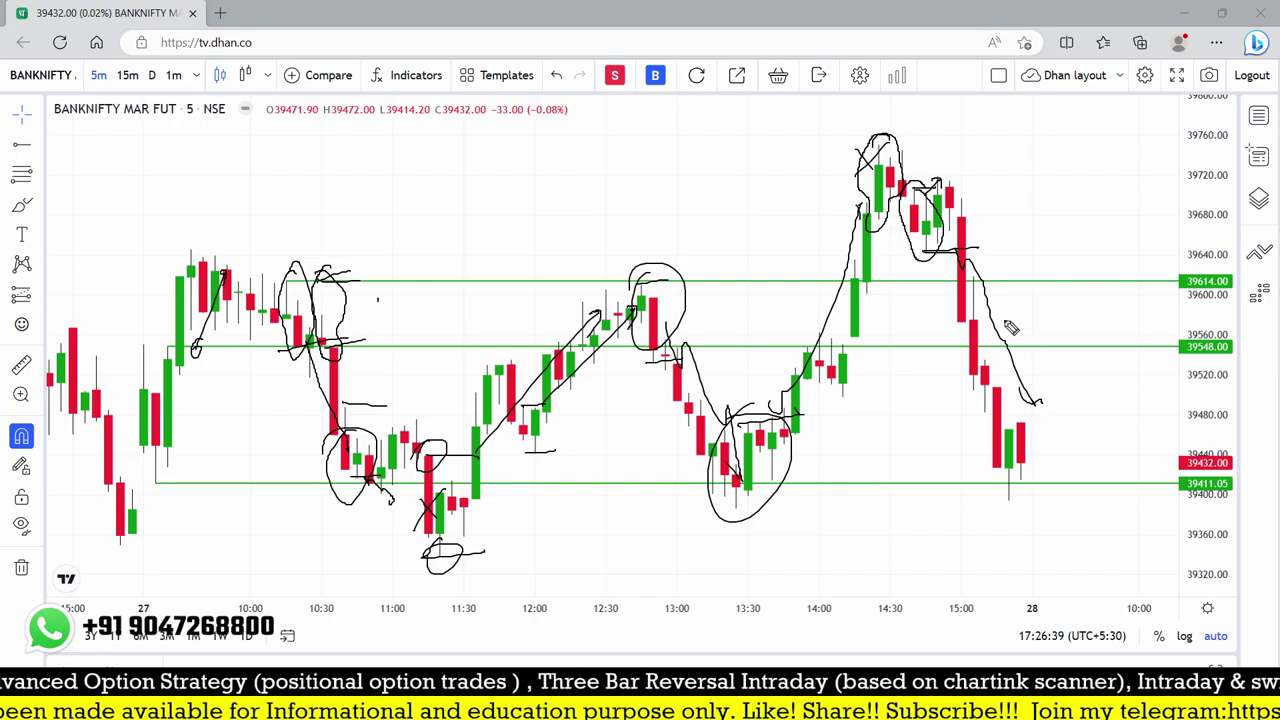
{"action": "mouse_move", "coordinate": [955, 177]}
{"action": "left_mouse_down"}
{"action": "mouse_move", "coordinate": [930, 178]}
{"action": "mouse_move", "coordinate": [935, 243]}
{"action": "left_mouse_up"}
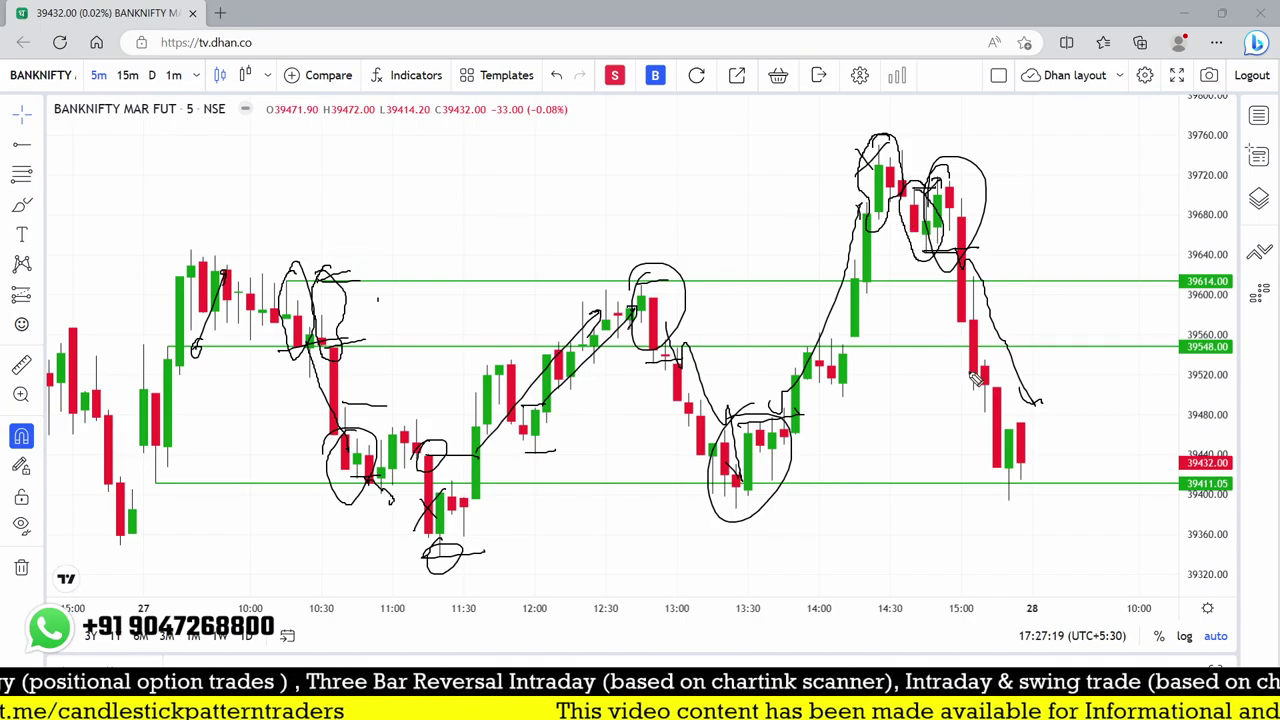
Erase all pen notes and load BANKNIFTY 29 MAR 39400 CALL by searching 'BANKNIFTY 3940'.
{"action": "key", "text": "e"}
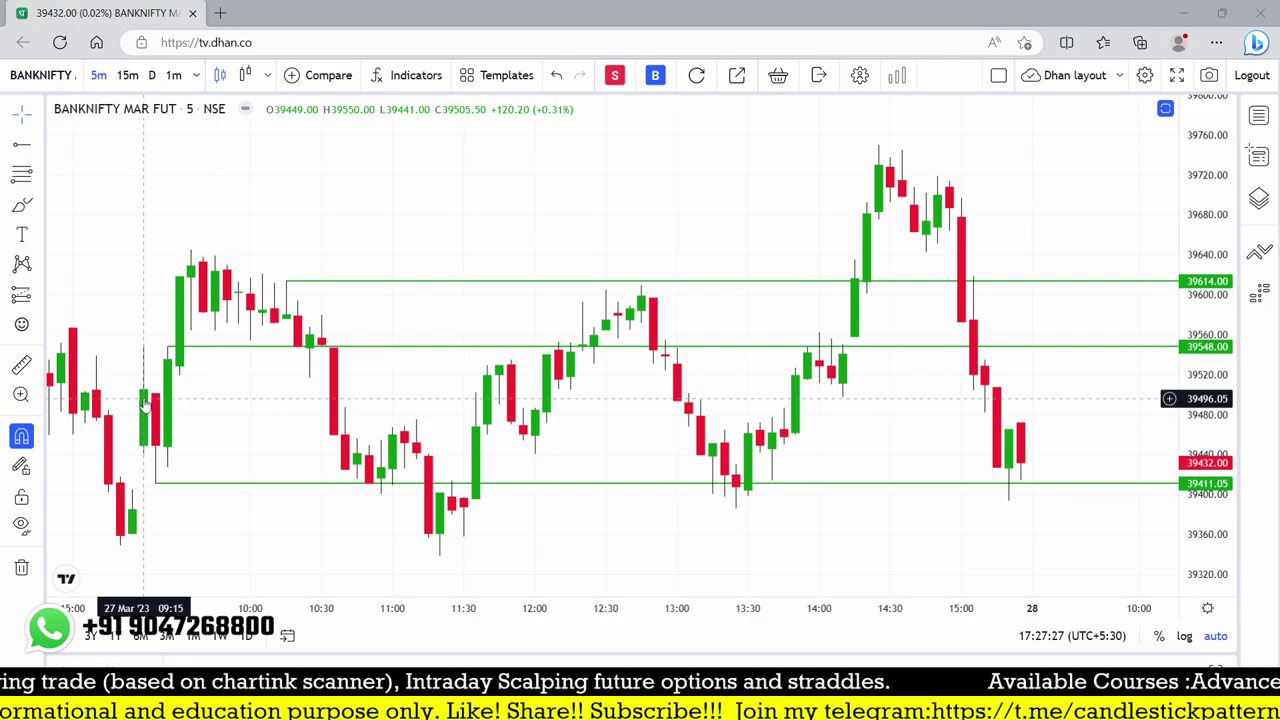
{"action": "type", "text": "BANKI 39400"}
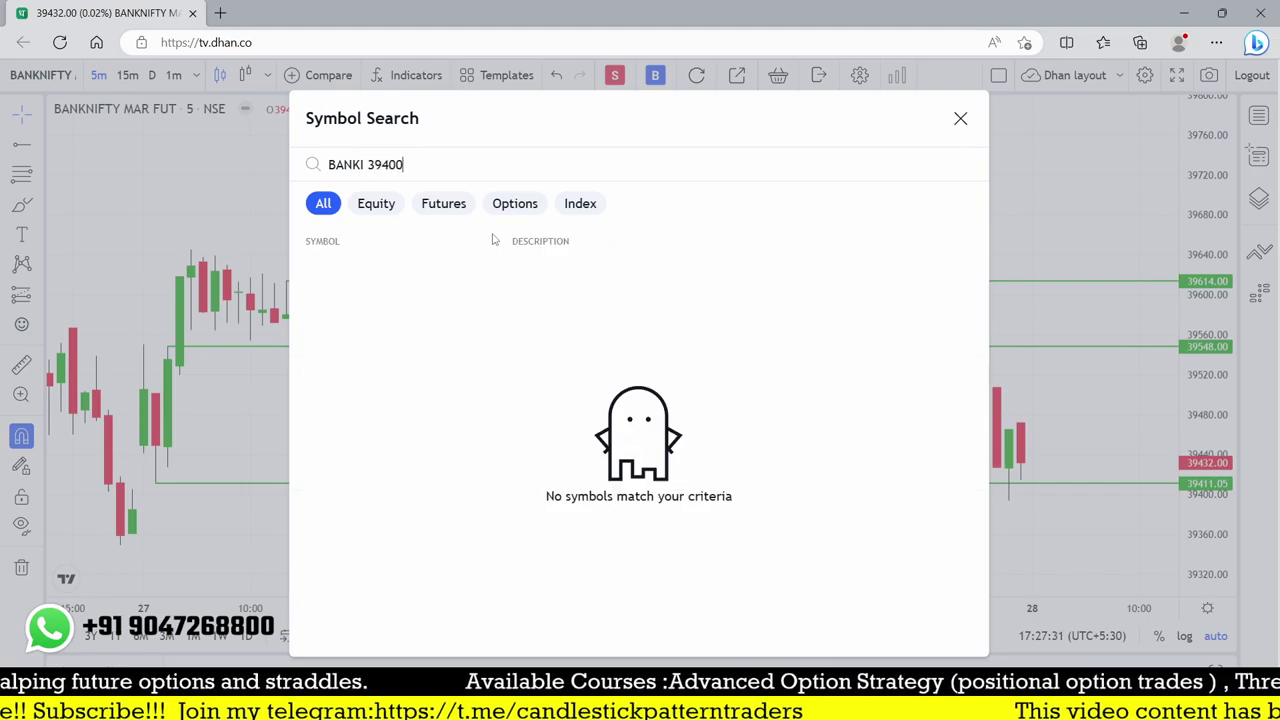
{"action": "type", "text": " V"}
{"action": "key", "text": "BackSpace"}
{"action": "type", "text": "CE"}
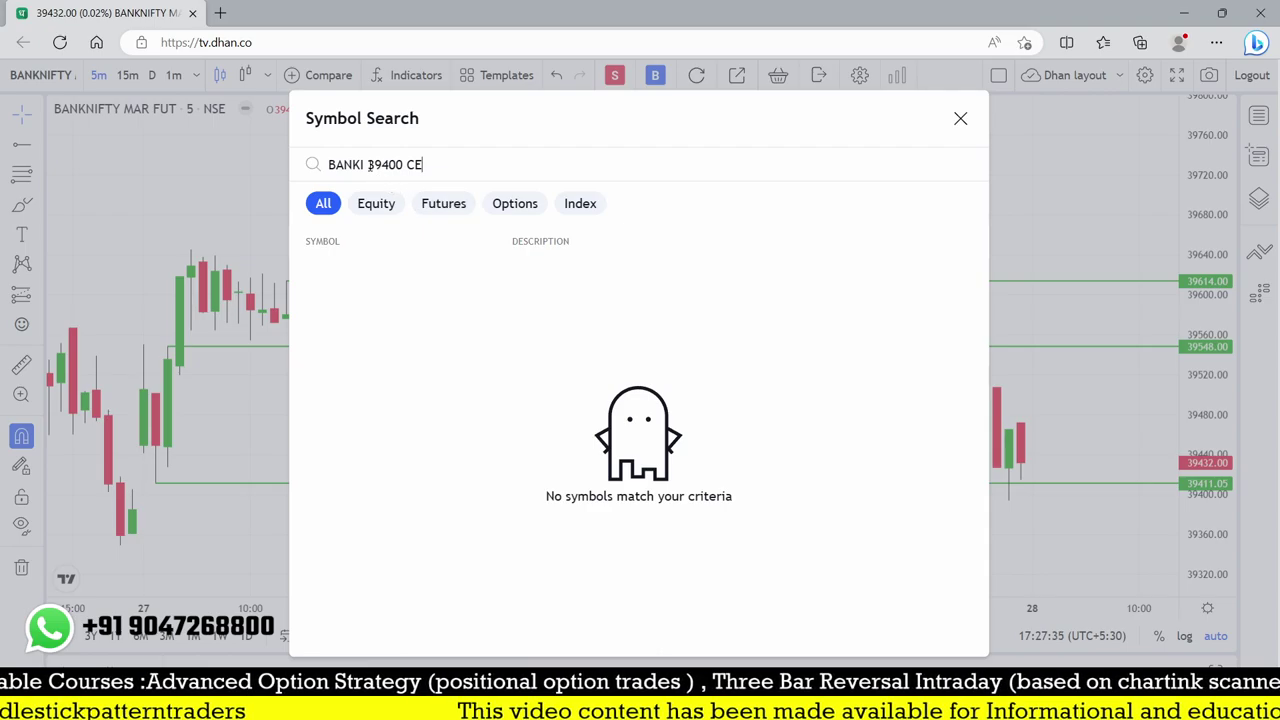
{"action": "key", "text": "BackSpace"}
{"action": "key", "text": "BackSpace"}
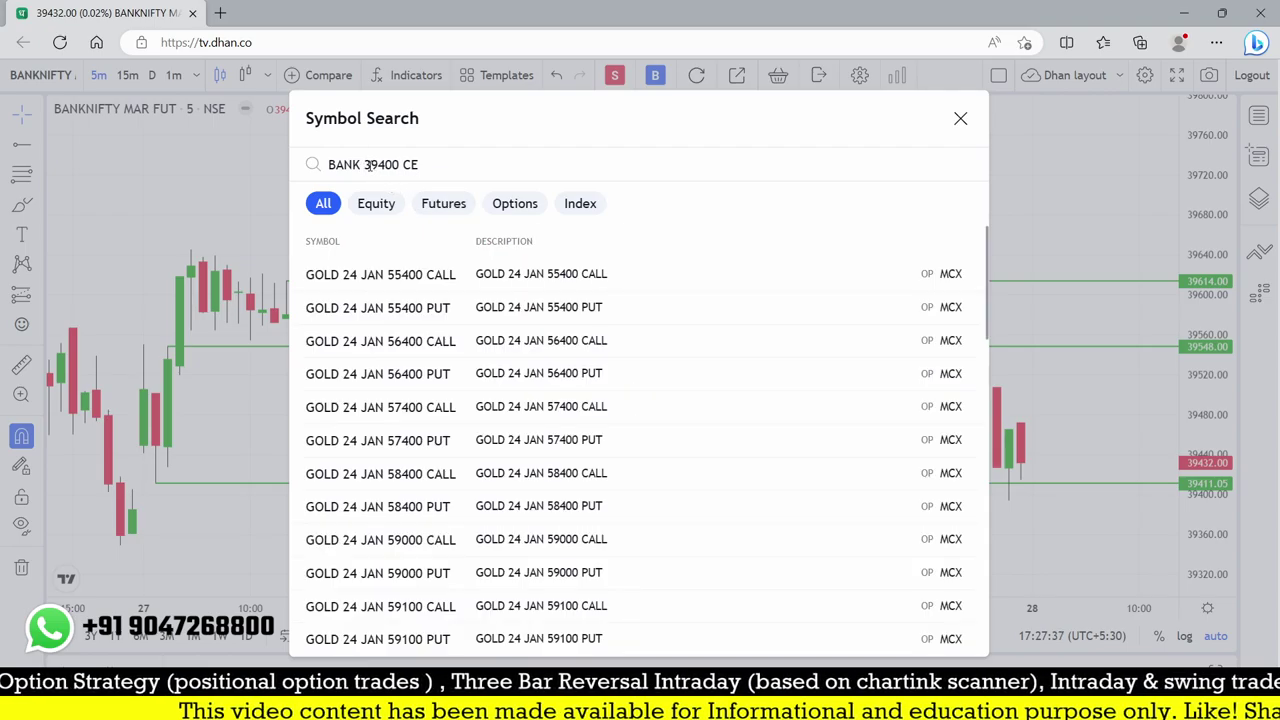
{"action": "type", "text": "NIFTY 39400 "}
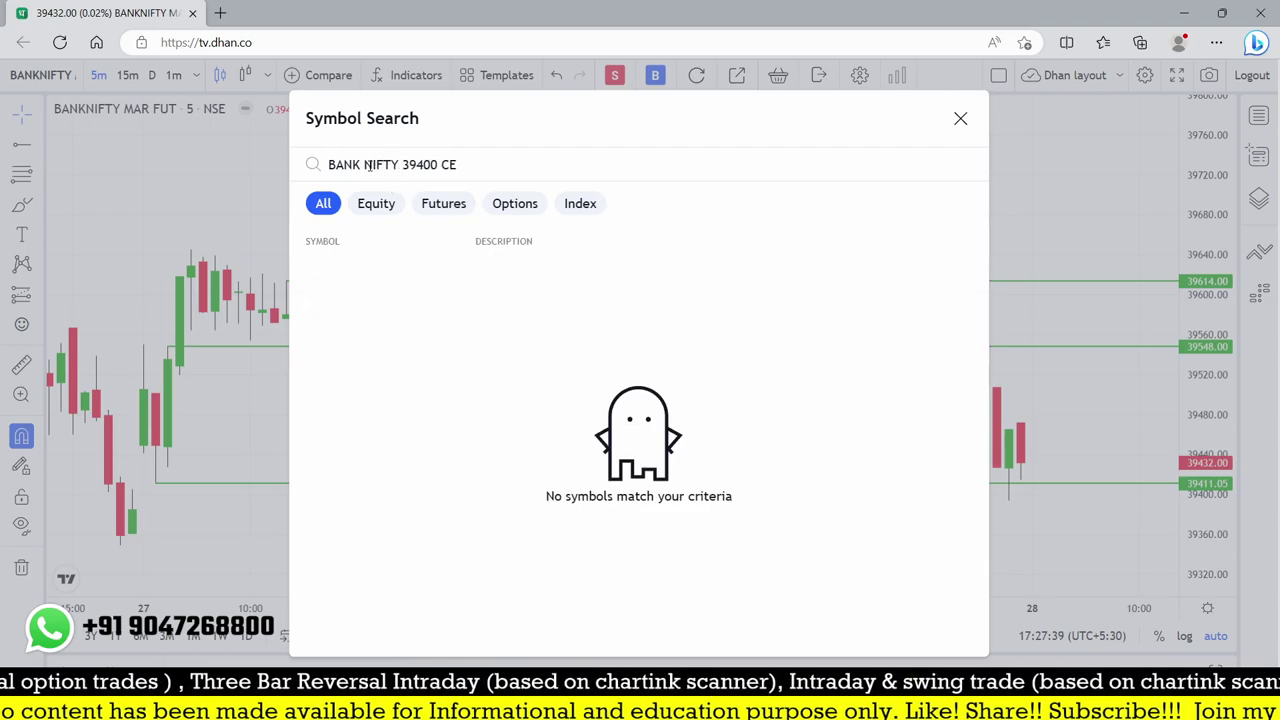
{"action": "type", "text": "CE"}
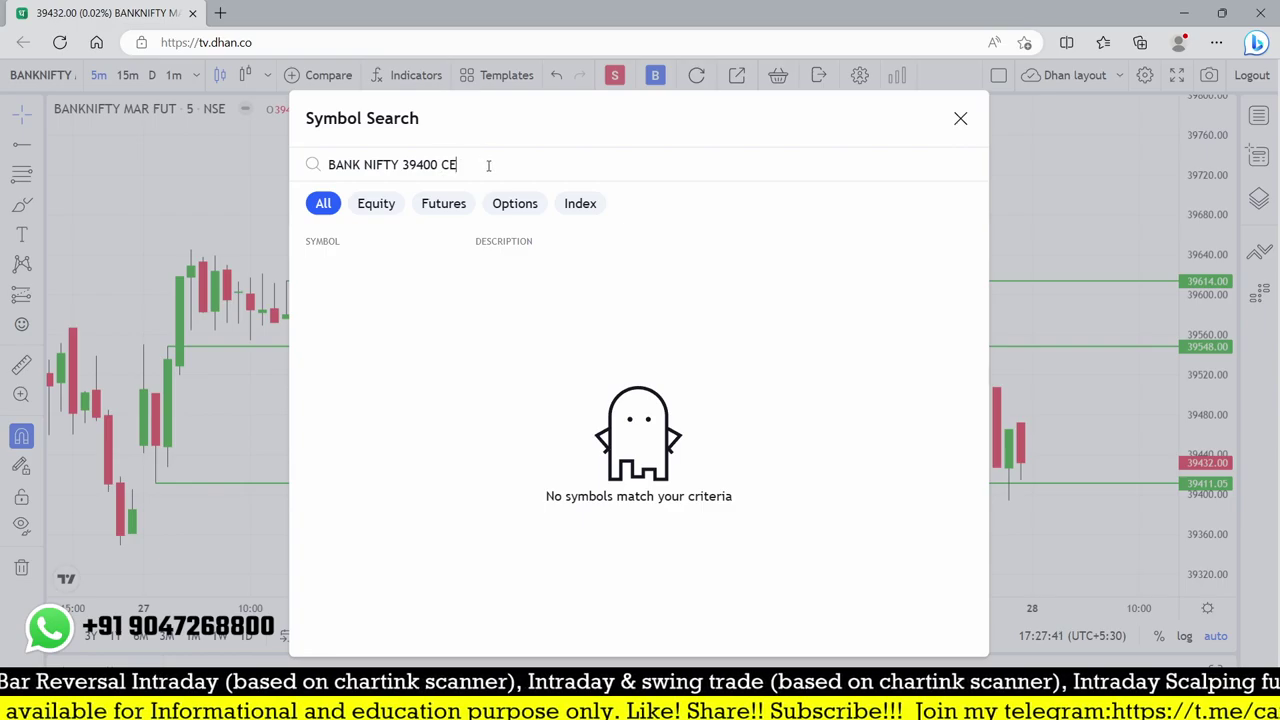
{"action": "key", "text": "BackSpace"}
{"action": "key", "text": "BackSpace"}
{"action": "key", "text": "BackSpace"}
{"action": "key", "text": "BackSpace"}
{"action": "key", "text": "BackSpace"}
{"action": "key", "text": "BackSpace"}
{"action": "key", "text": "BackSpace"}
{"action": "key", "text": "BackSpace"}
{"action": "key", "text": "BackSpace"}
{"action": "key", "text": "BackSpace"}
{"action": "key", "text": "BackSpace"}
{"action": "key", "text": "BackSpace"}
{"action": "key", "text": "BackSpace"}
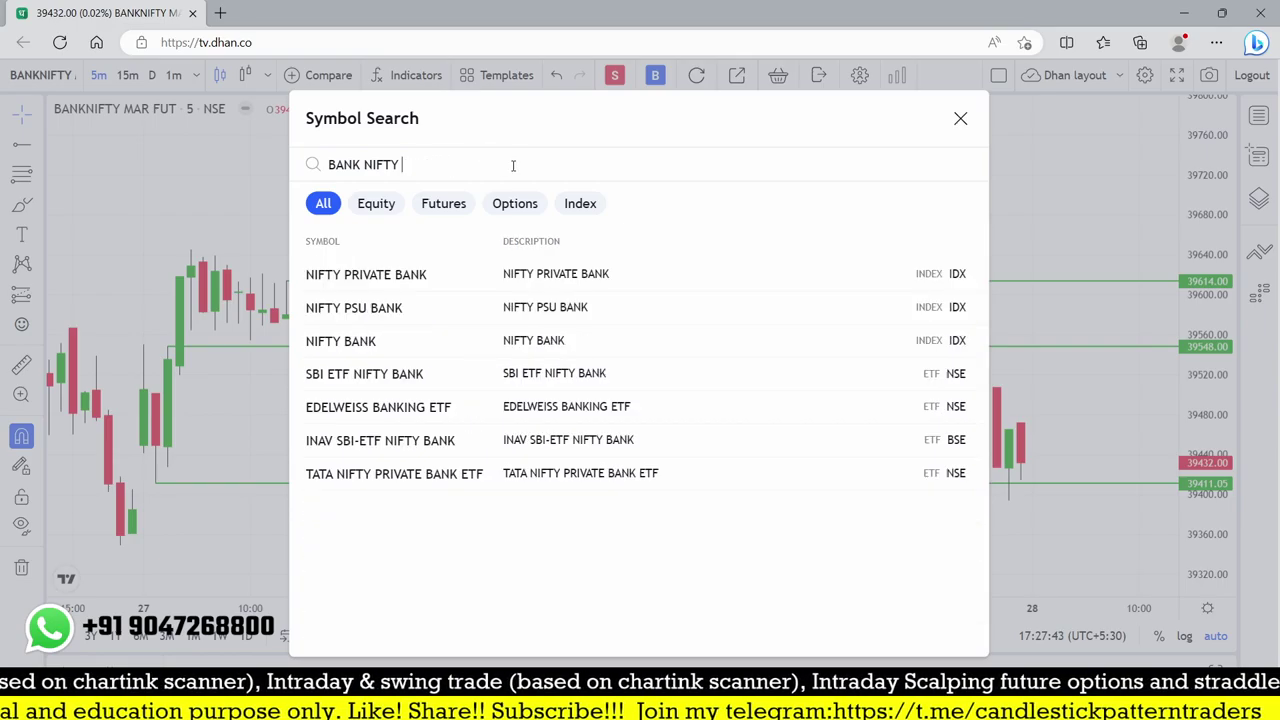
{"action": "key", "text": "BackSpace"}
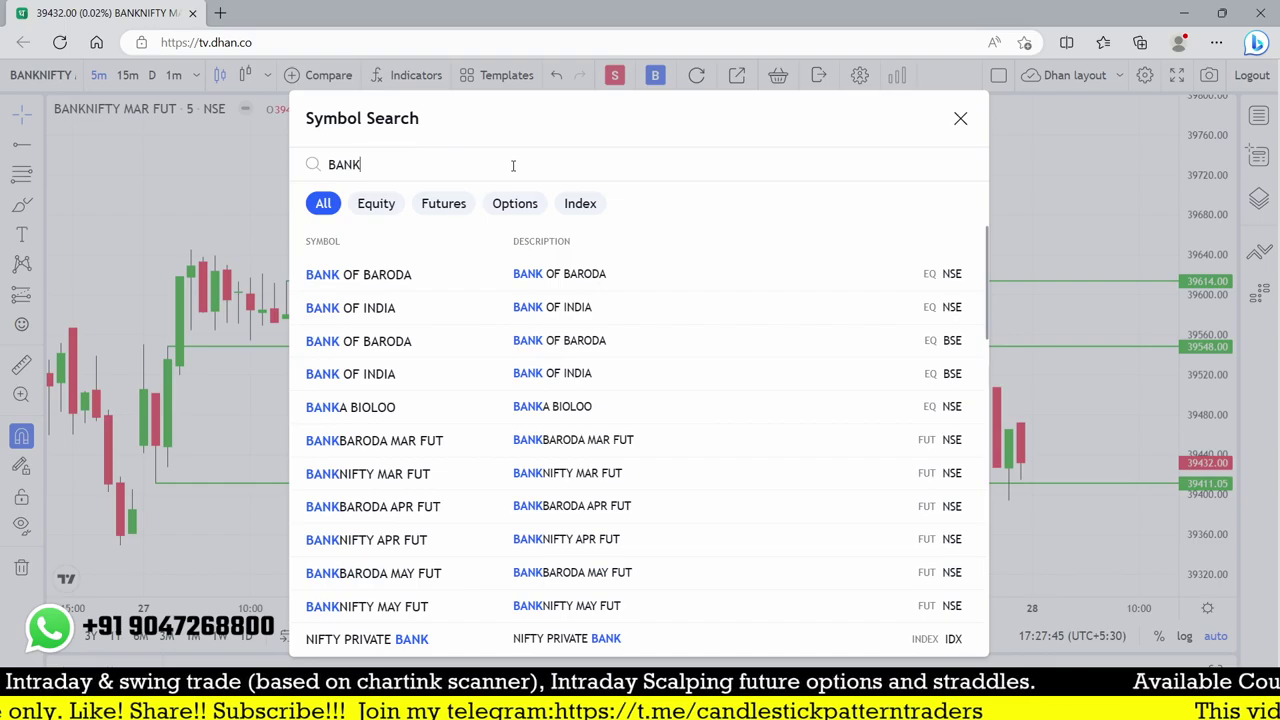
{"action": "type", "text": "NIFTY 3940"}
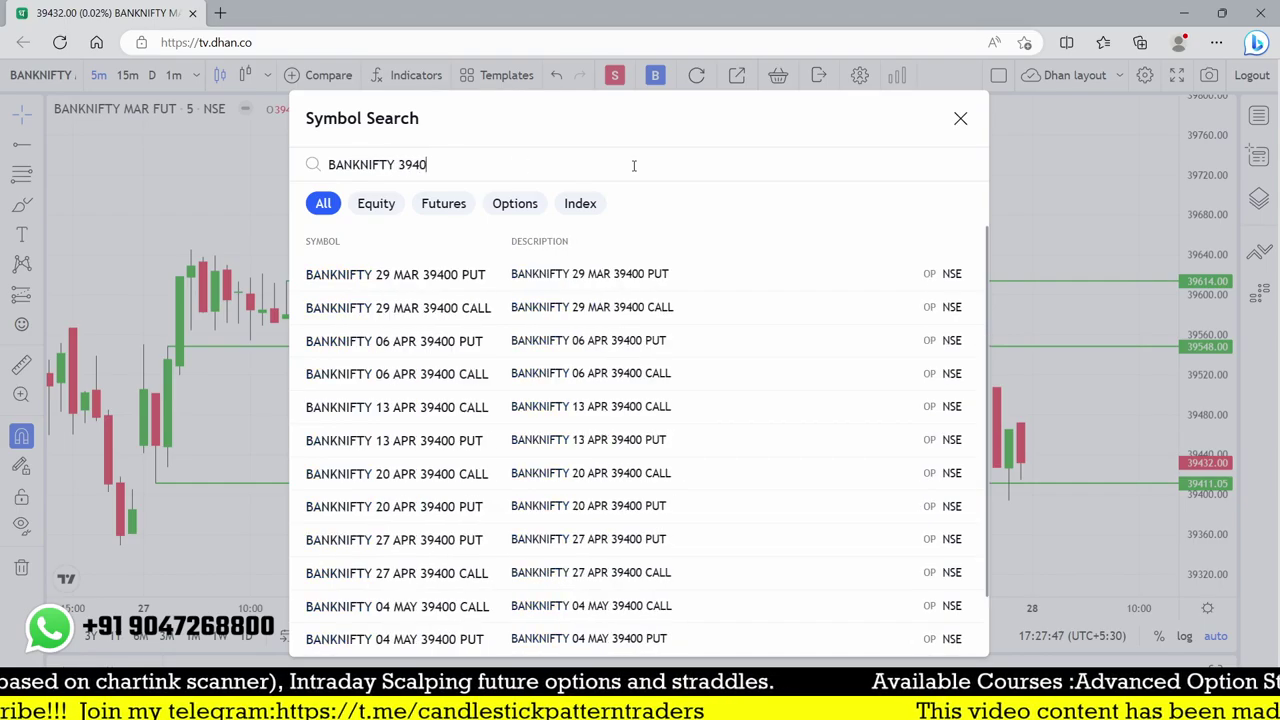
{"action": "left_click", "coordinate": [500, 306]}
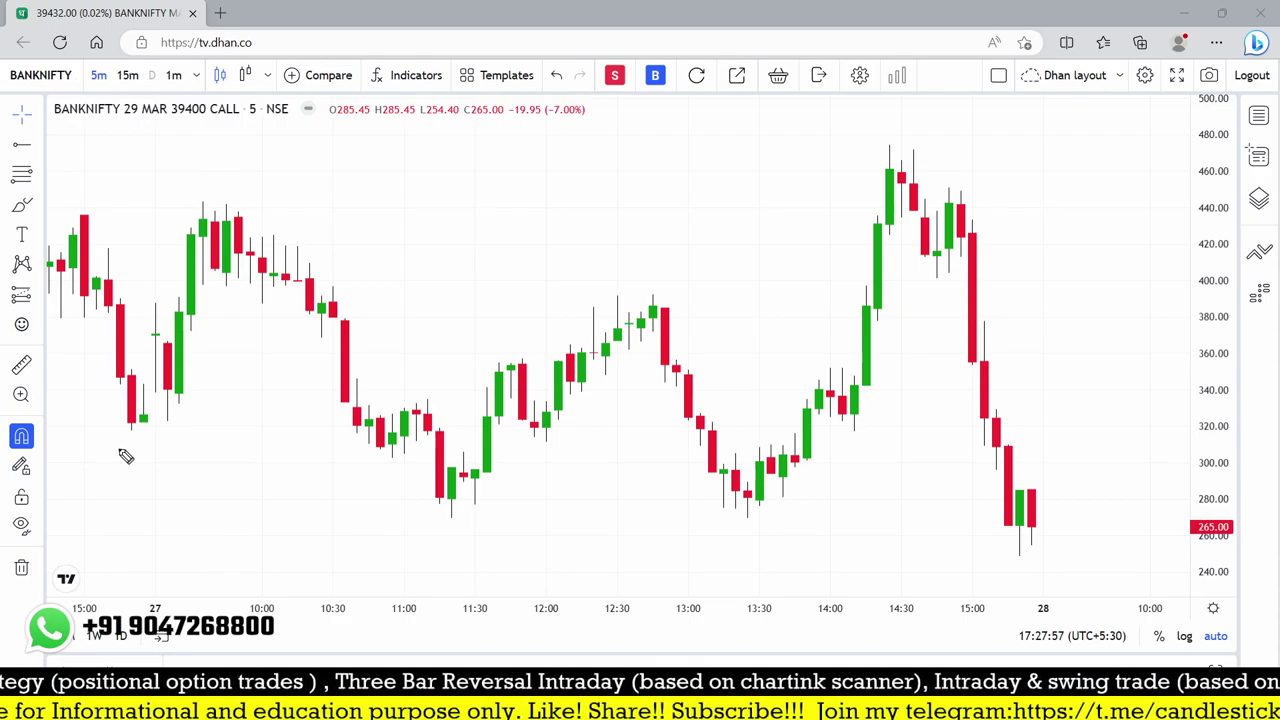
Draw trial short lines and loops around the 13:30 candles, then remove all drawings.
{"action": "left_click", "coordinate": [160, 423]}
{"action": "left_click", "coordinate": [205, 421]}
{"action": "left_click", "coordinate": [173, 300]}
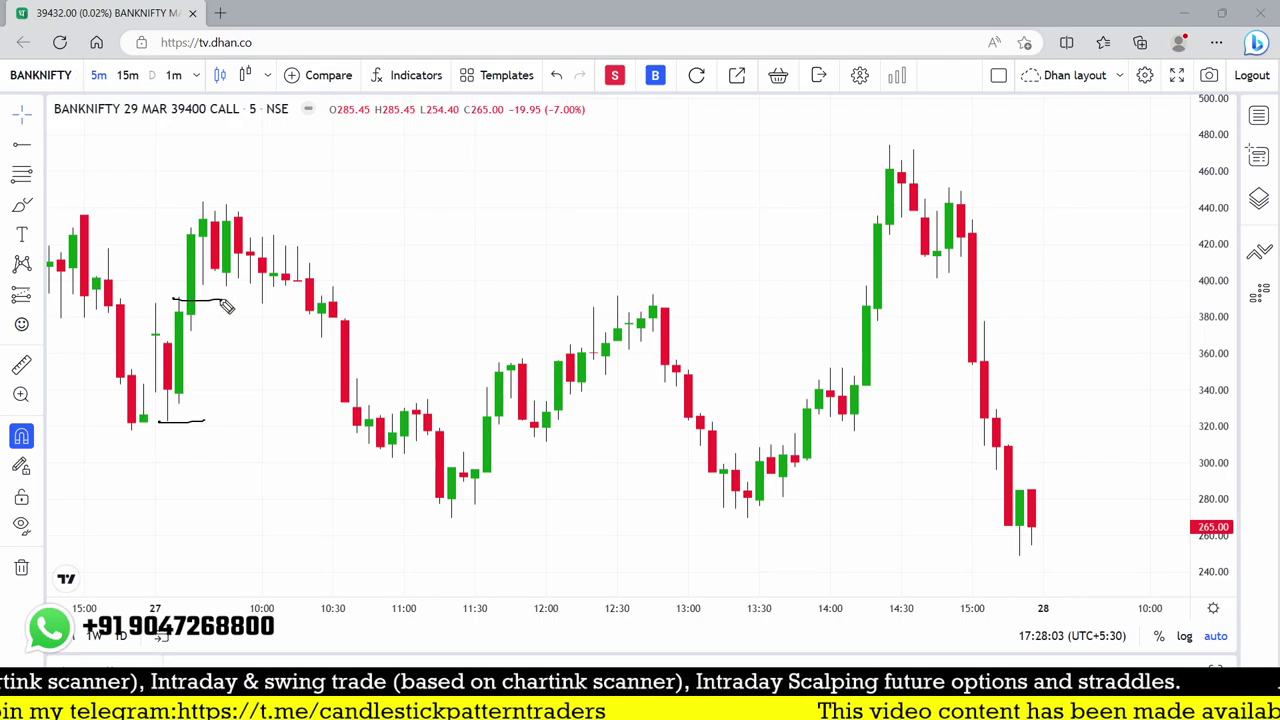
{"action": "left_click", "coordinate": [221, 300]}
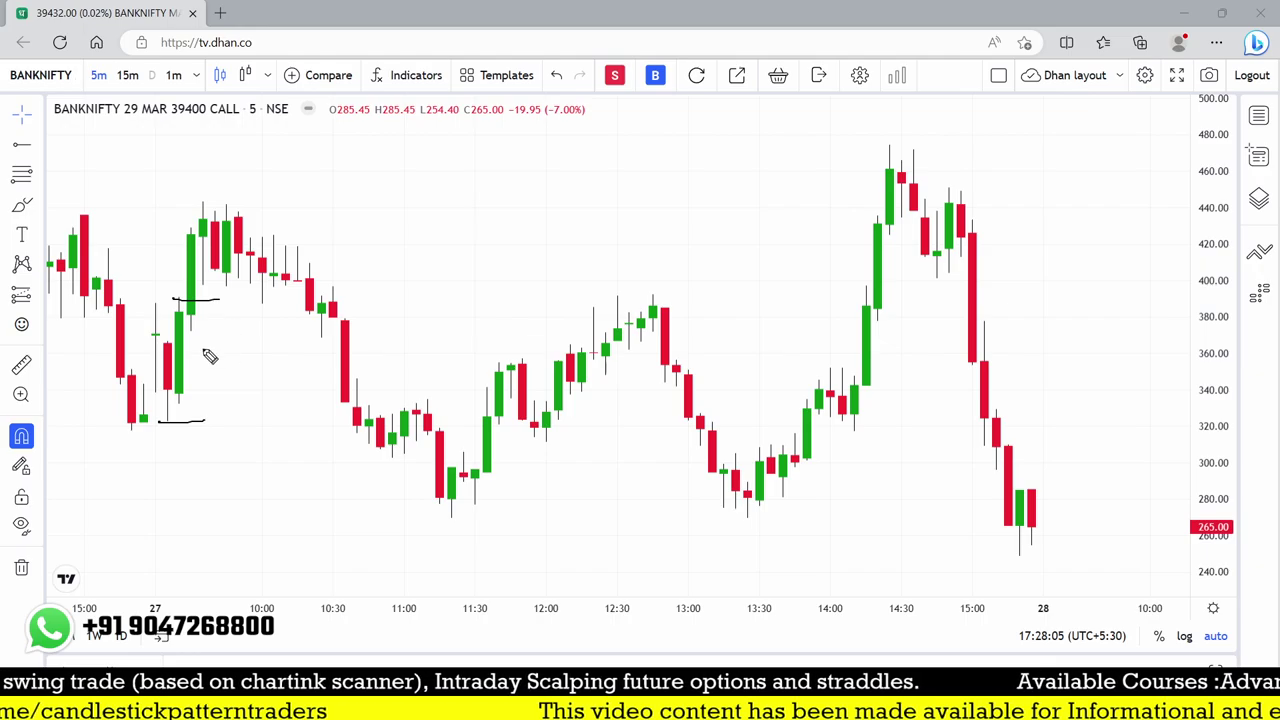
{"action": "mouse_move", "coordinate": [762, 450]}
{"action": "left_mouse_down"}
{"action": "mouse_move", "coordinate": [752, 445]}
{"action": "mouse_move", "coordinate": [748, 516]}
{"action": "mouse_move", "coordinate": [756, 445]}
{"action": "left_mouse_up"}
{"action": "left_click_drag", "start_coordinate": [746, 521], "coordinate": [789, 516]}
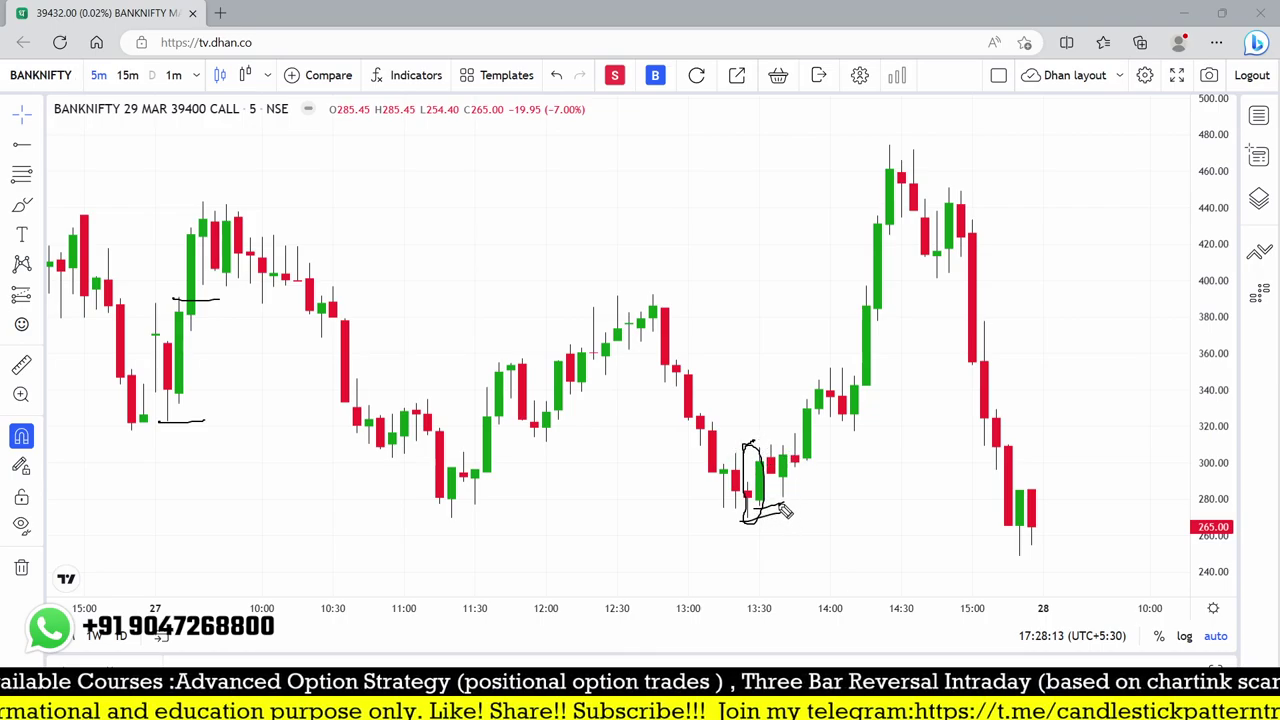
{"action": "left_click_drag", "start_coordinate": [752, 458], "coordinate": [750, 507]}
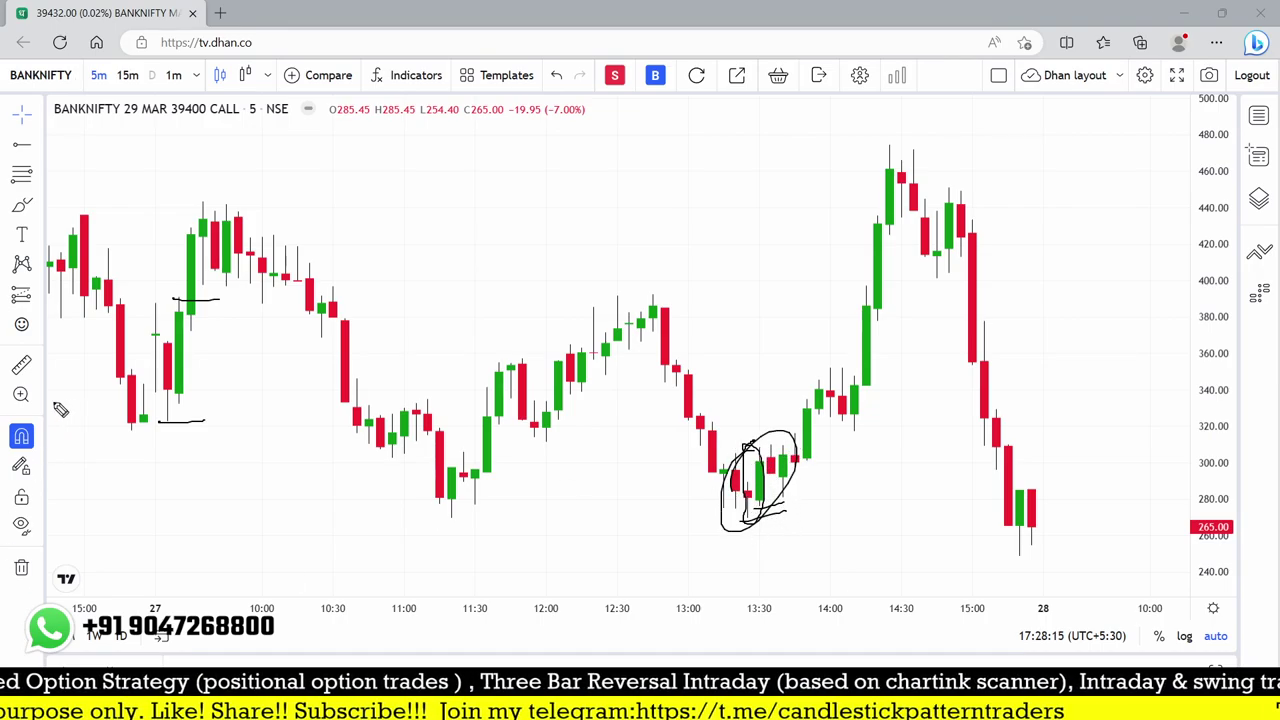
{"action": "left_click", "coordinate": [21, 567]}
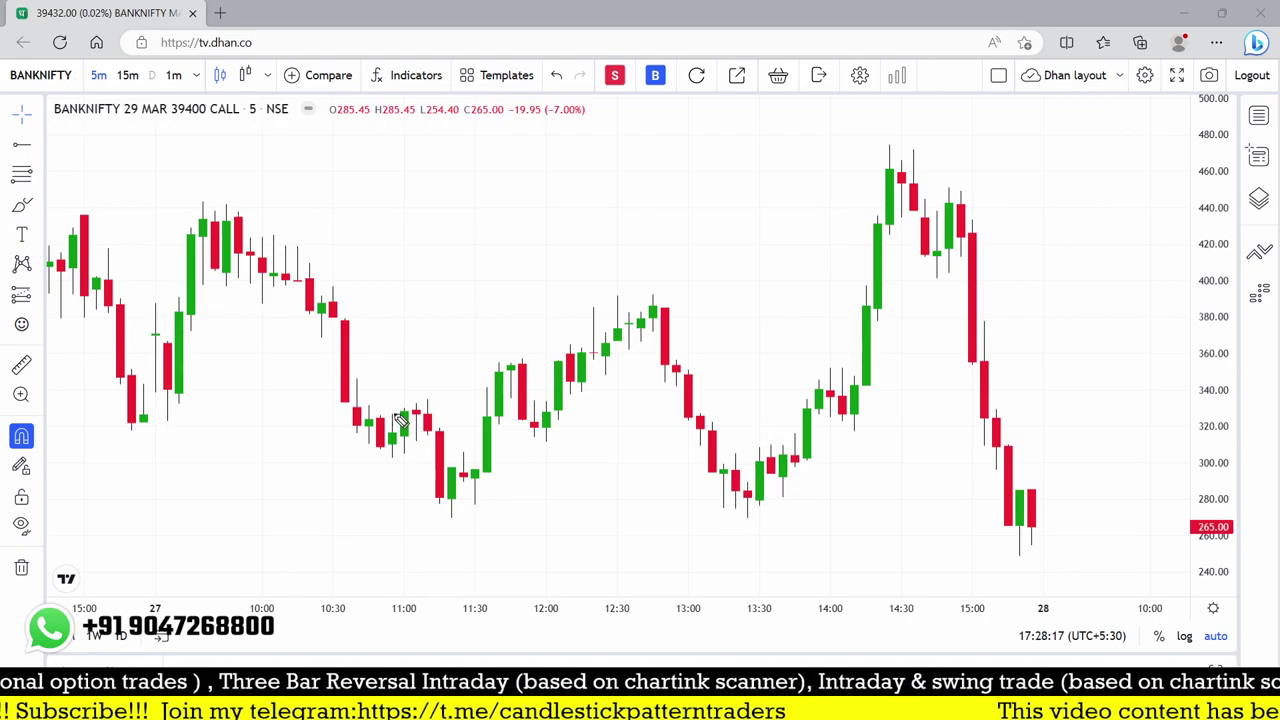
Sketch a red candle above the 11:00 candles and outline it in green.
{"action": "left_click_drag", "start_coordinate": [418, 211], "coordinate": [455, 284]}
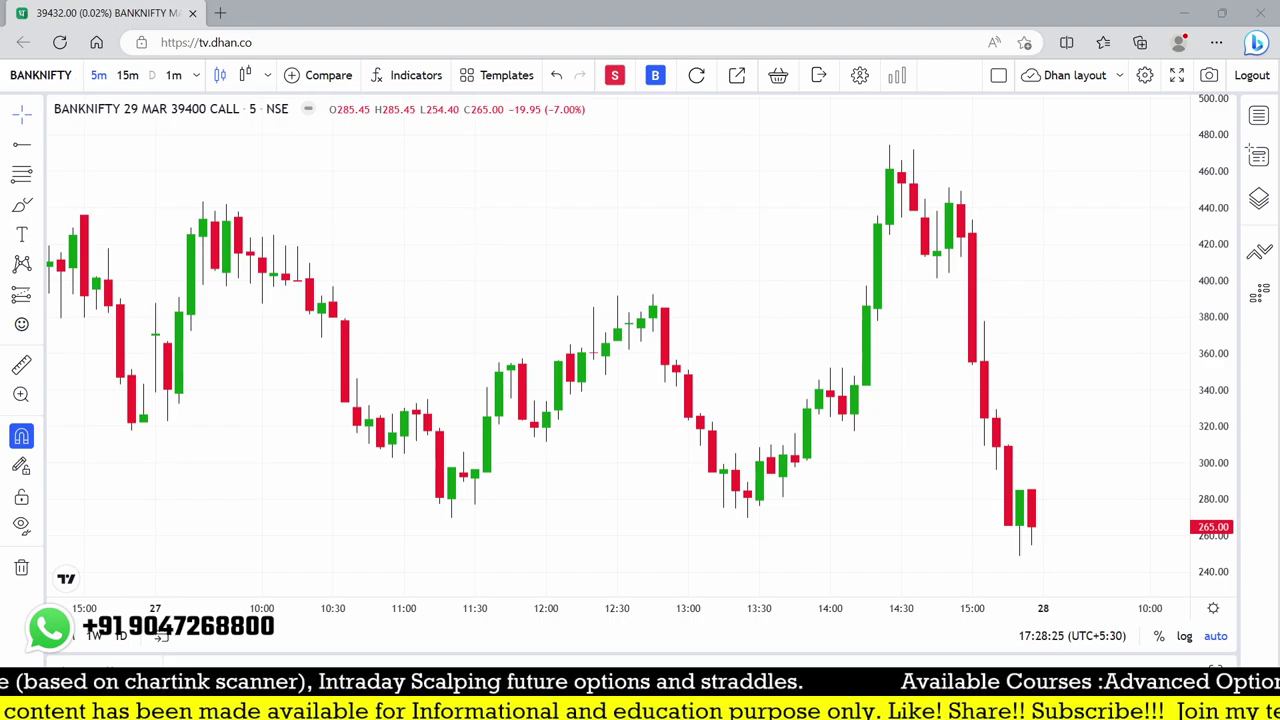
{"action": "mouse_move", "coordinate": [421, 268]}
{"action": "left_mouse_down"}
{"action": "mouse_move", "coordinate": [402, 221]}
{"action": "mouse_move", "coordinate": [416, 212]}
{"action": "mouse_move", "coordinate": [431, 264]}
{"action": "left_mouse_up"}
{"action": "left_click_drag", "start_coordinate": [407, 214], "coordinate": [394, 195]}
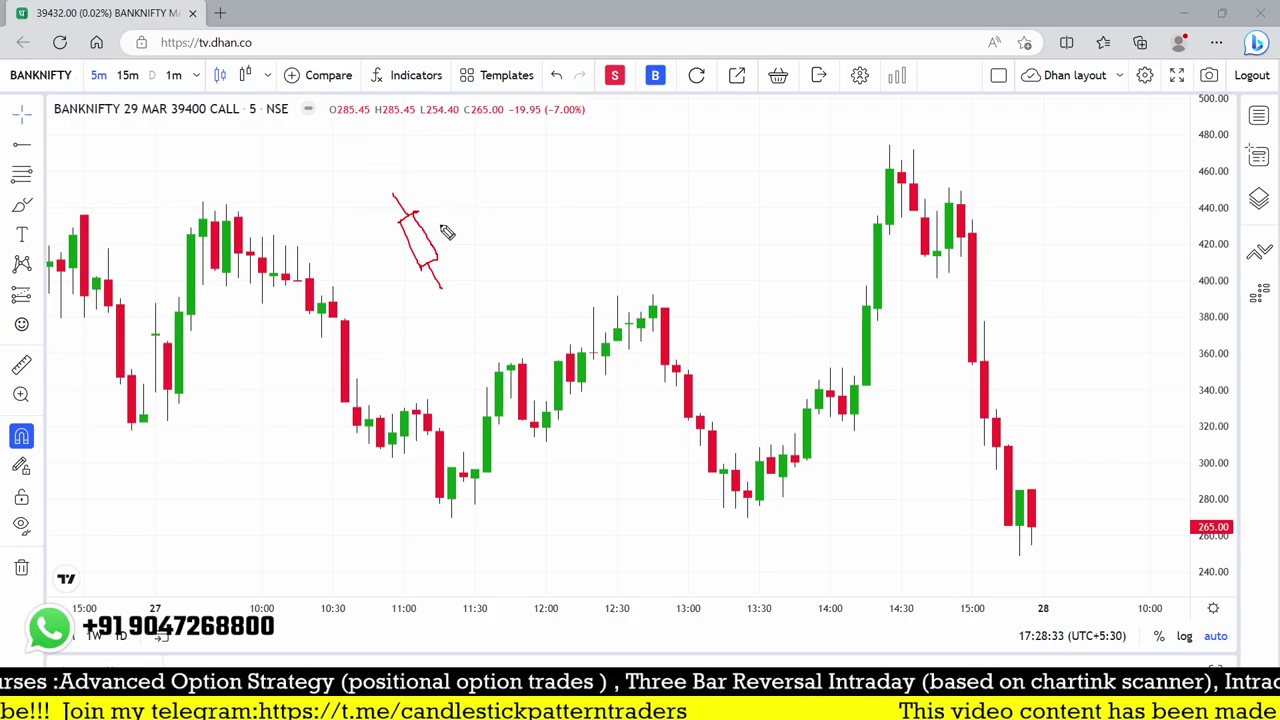
{"action": "mouse_move", "coordinate": [473, 233]}
{"action": "left_mouse_down"}
{"action": "mouse_move", "coordinate": [457, 249]}
{"action": "mouse_move", "coordinate": [404, 194]}
{"action": "mouse_move", "coordinate": [422, 170]}
{"action": "mouse_move", "coordinate": [480, 235]}
{"action": "left_mouse_up"}
{"action": "left_click_drag", "start_coordinate": [386, 166], "coordinate": [413, 136]}
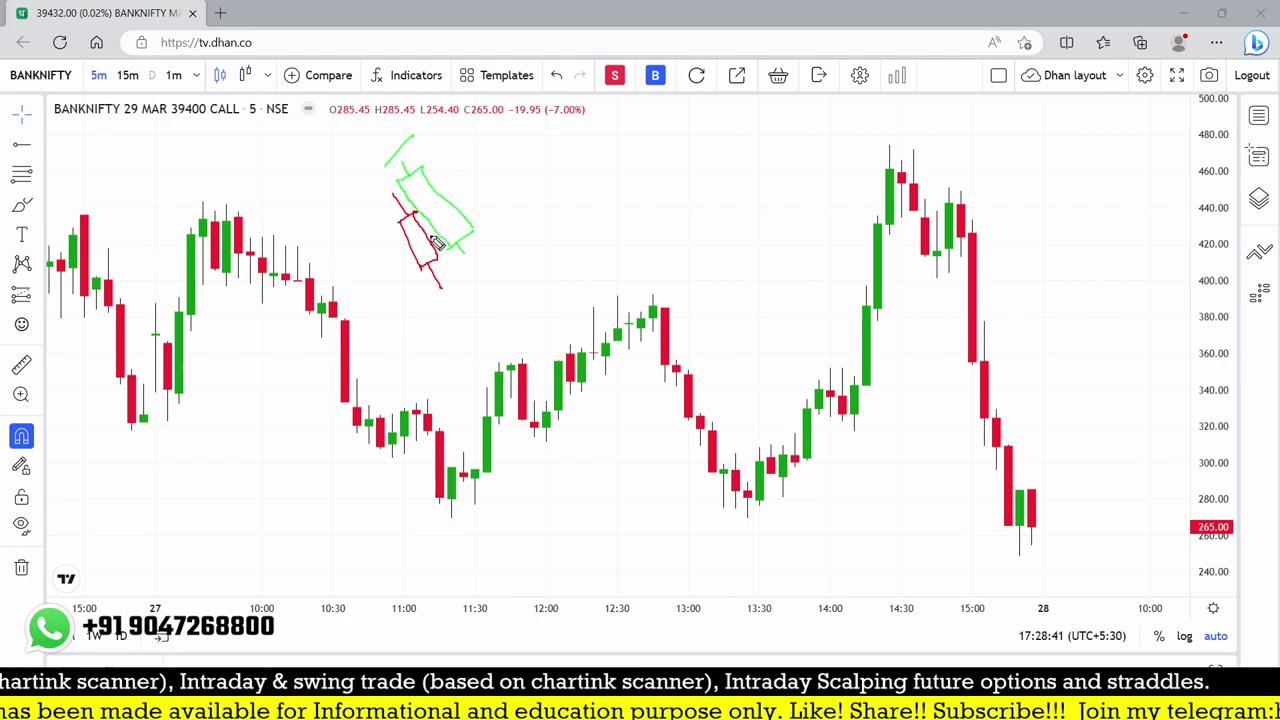
{"action": "mouse_move", "coordinate": [386, 213]}
{"action": "left_mouse_down"}
{"action": "mouse_move", "coordinate": [380, 165]}
{"action": "mouse_move", "coordinate": [460, 180]}
{"action": "mouse_move", "coordinate": [490, 288]}
{"action": "mouse_move", "coordinate": [360, 193]}
{"action": "left_mouse_up"}
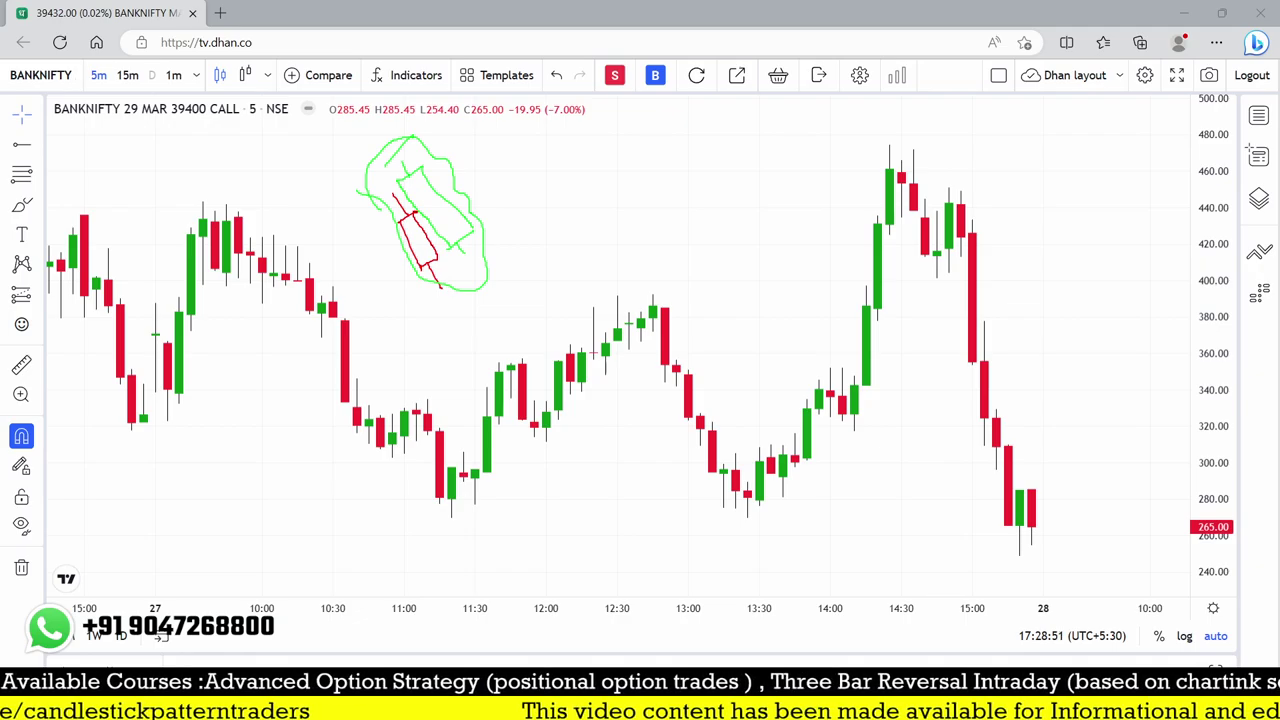
Place green horizontal lines at 390.95 and 443.30.
{"action": "left_click", "coordinate": [22, 144]}
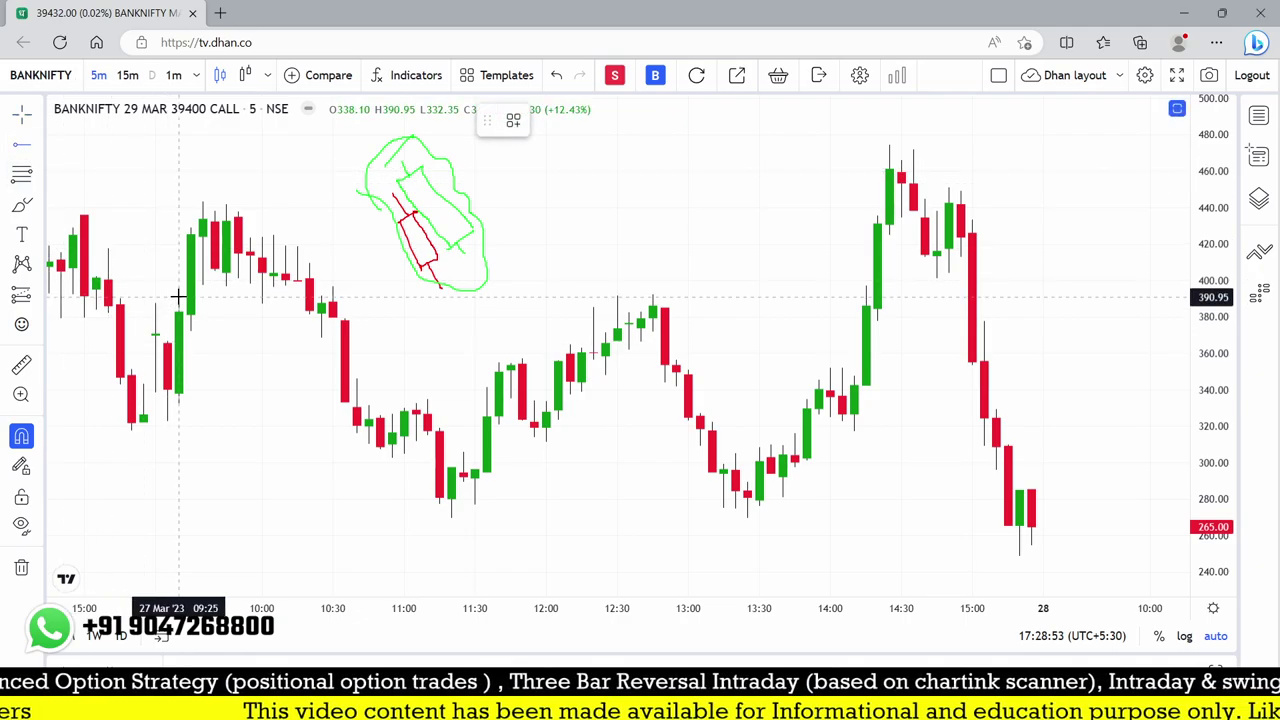
{"action": "left_click", "coordinate": [178, 297]}
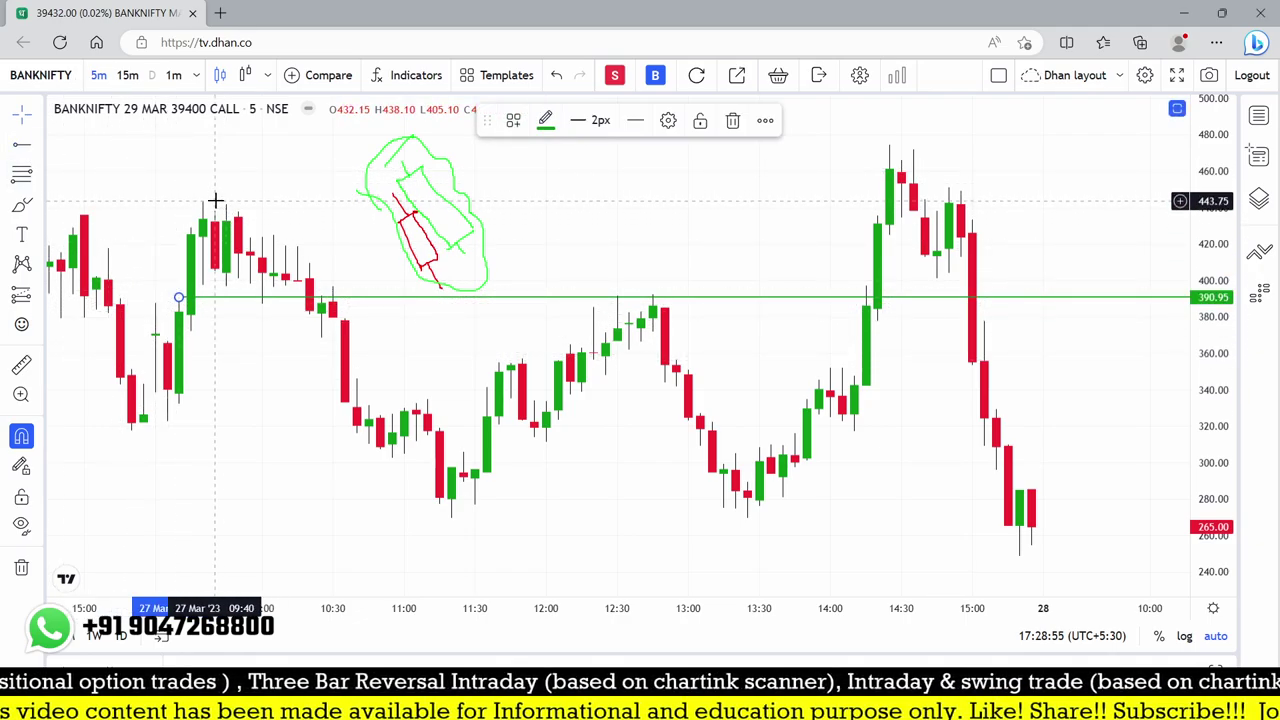
{"action": "left_click", "coordinate": [205, 207]}
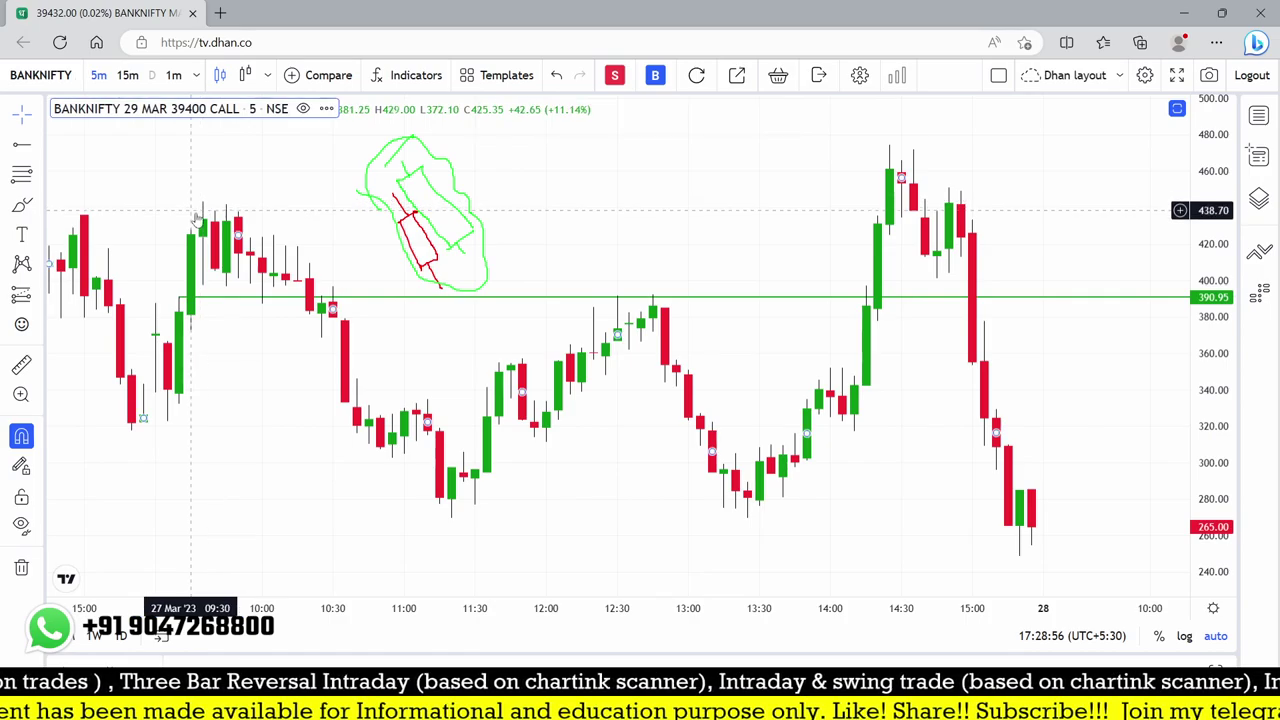
{"action": "left_click", "coordinate": [22, 146]}
{"action": "left_click", "coordinate": [200, 201]}
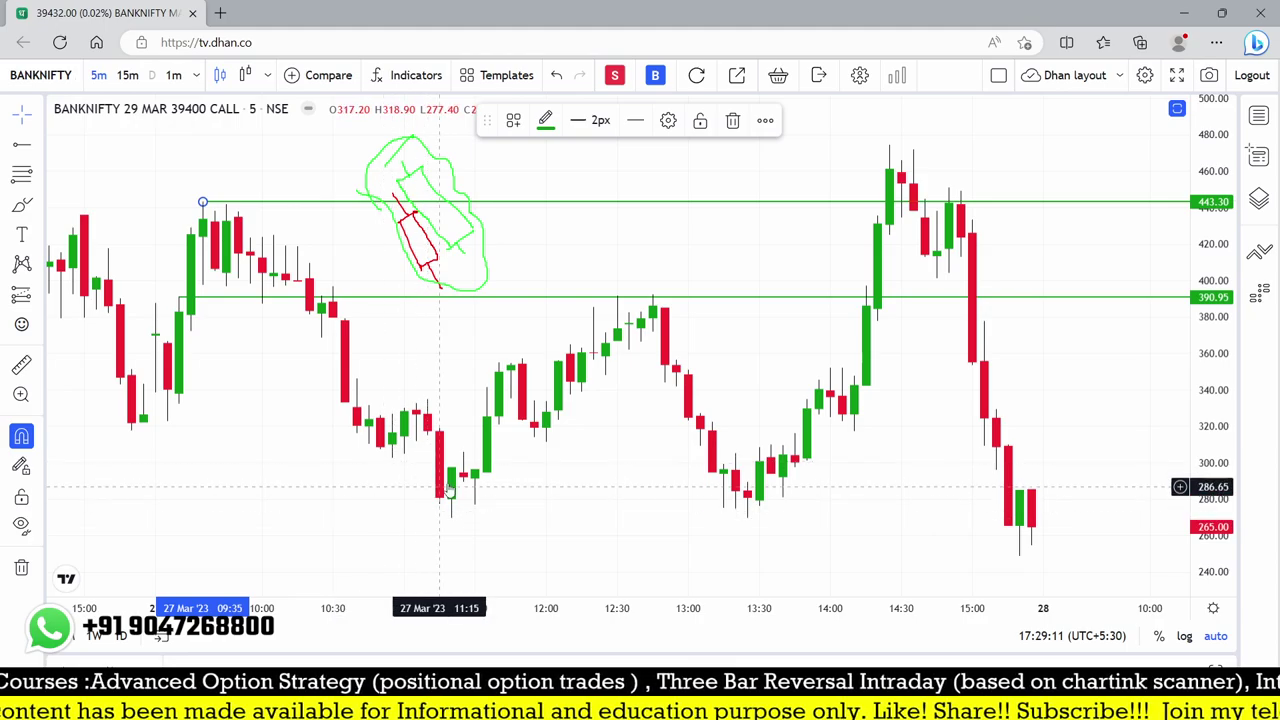
{"action": "left_click", "coordinate": [535, 411]}
{"action": "left_click", "coordinate": [457, 345]}
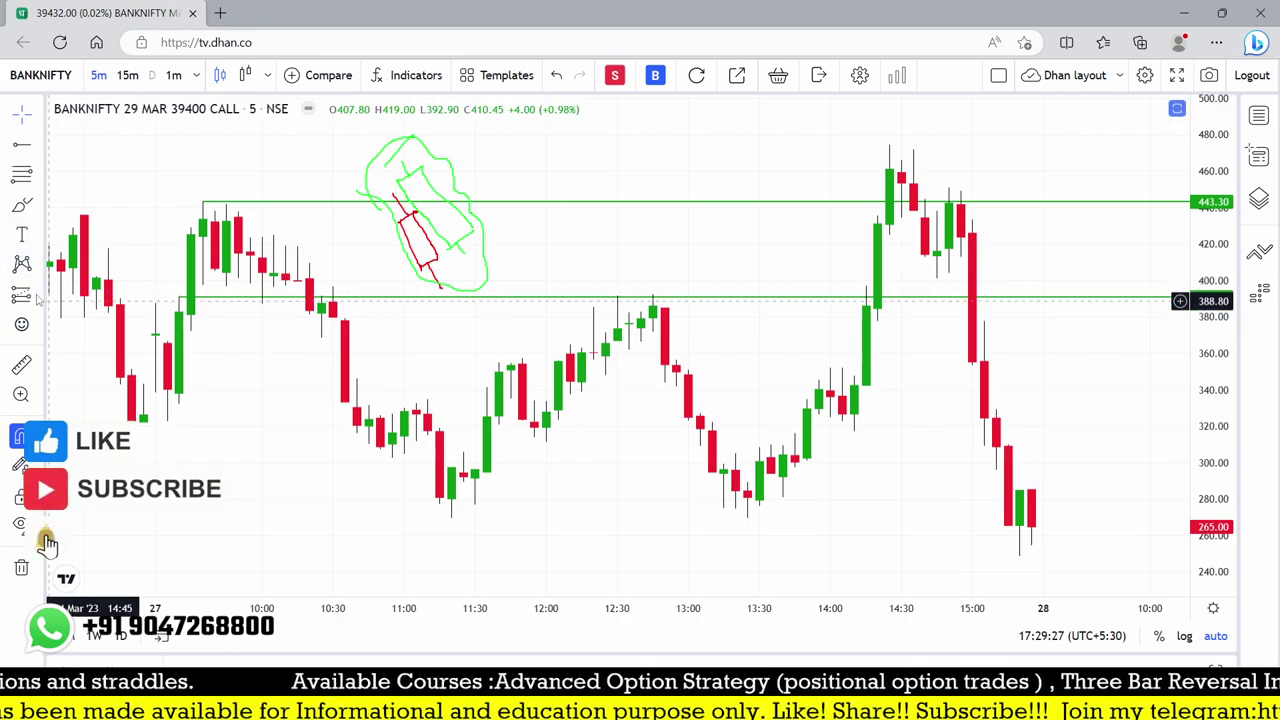
Add horizontal rays at 308.55 and 474.35, then undo to remove the freehand sketch.
{"action": "left_click", "coordinate": [37, 263]}
{"action": "left_click", "coordinate": [81, 176]}
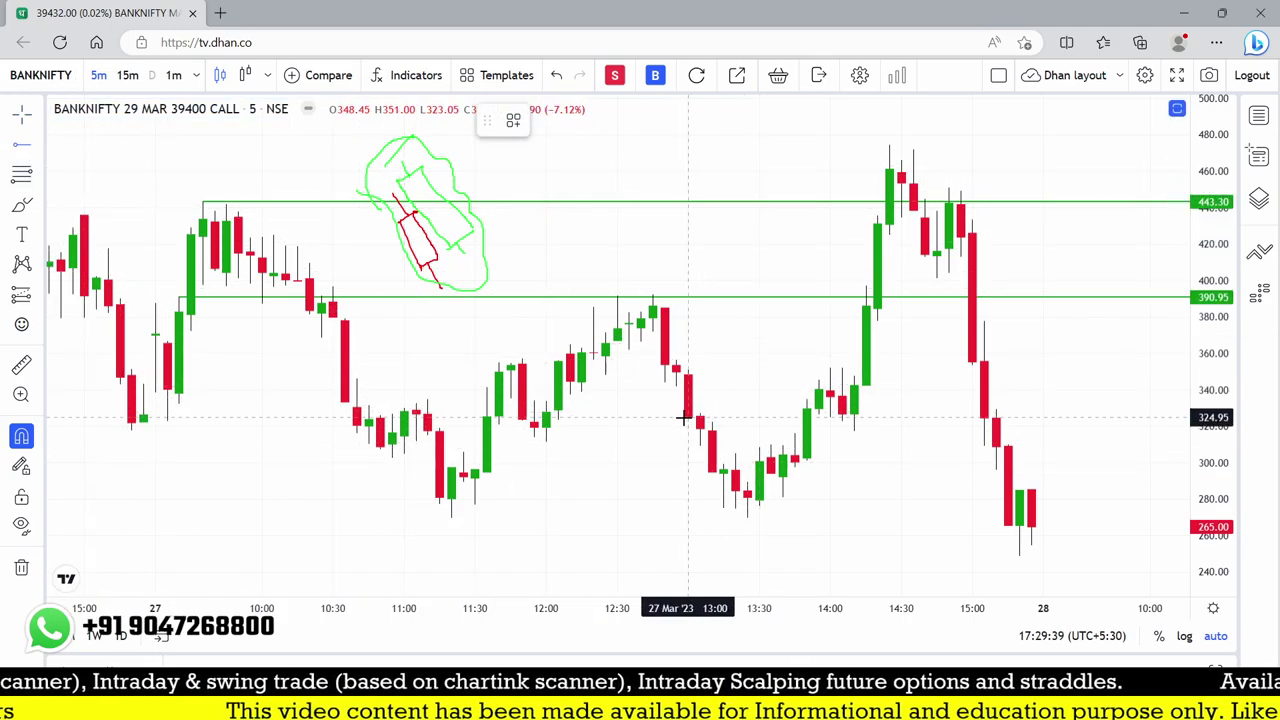
{"action": "left_click", "coordinate": [760, 447]}
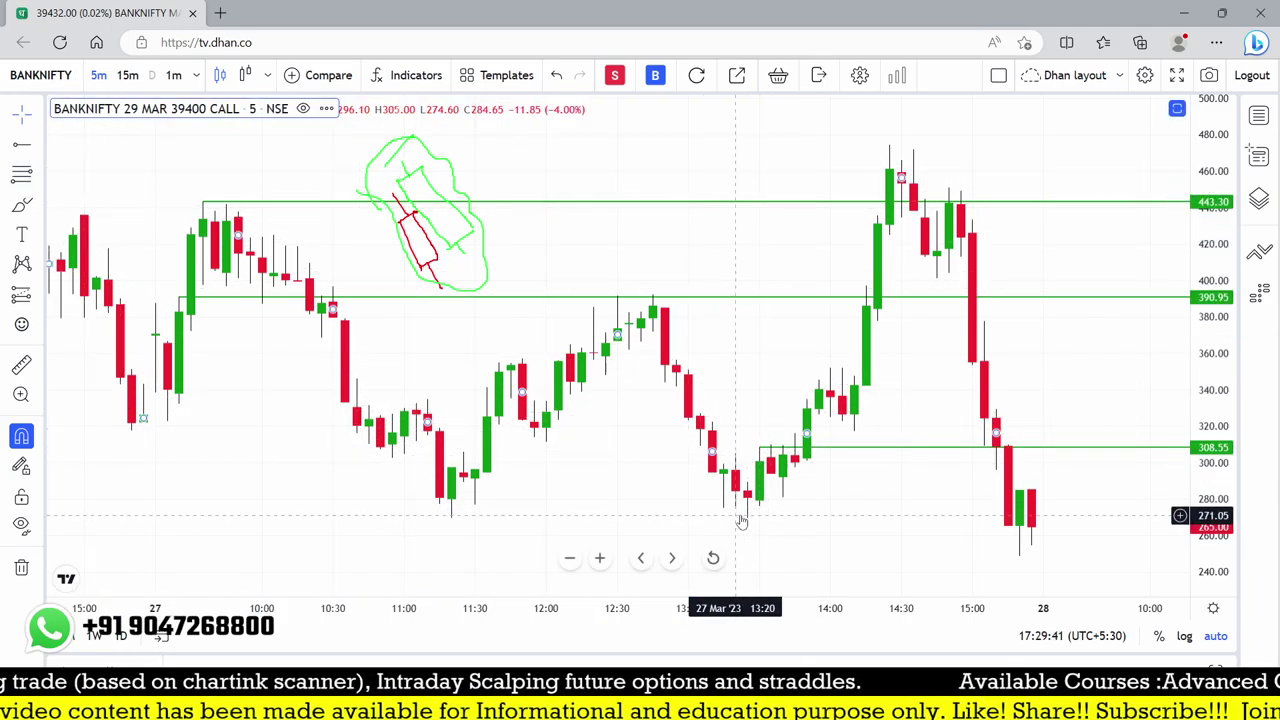
{"action": "left_click", "coordinate": [22, 144]}
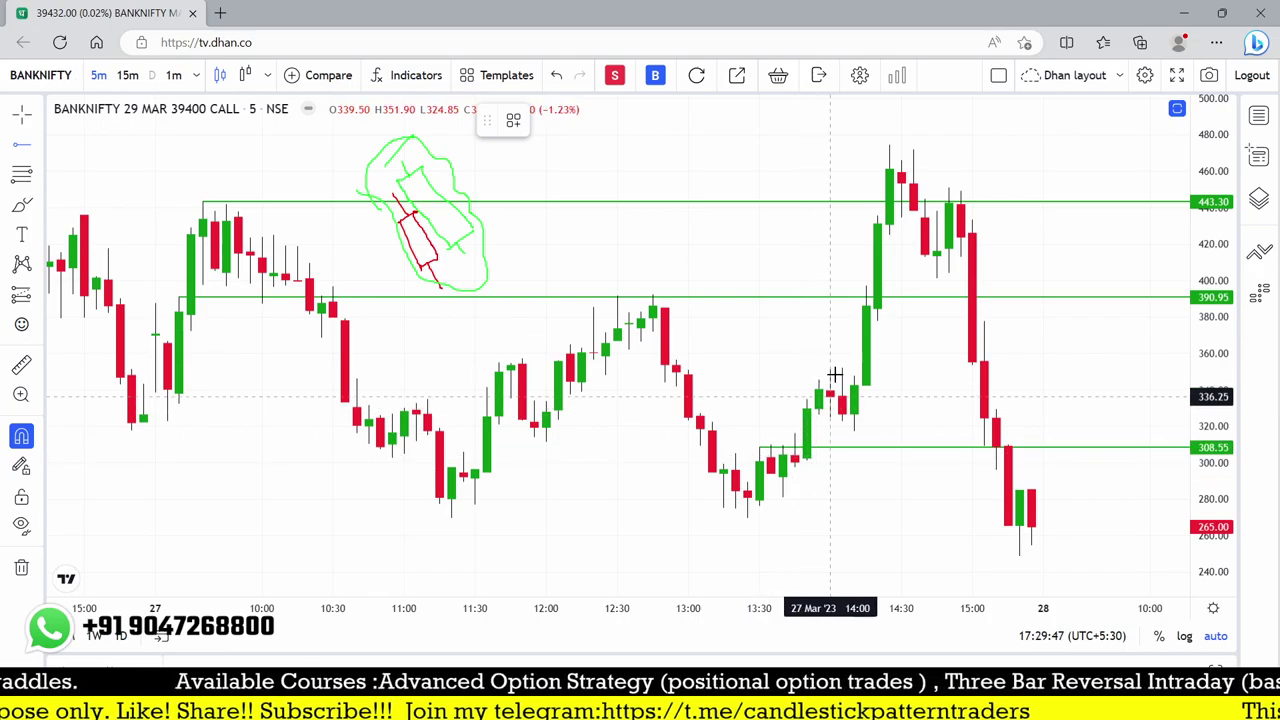
{"action": "left_click", "coordinate": [838, 297]}
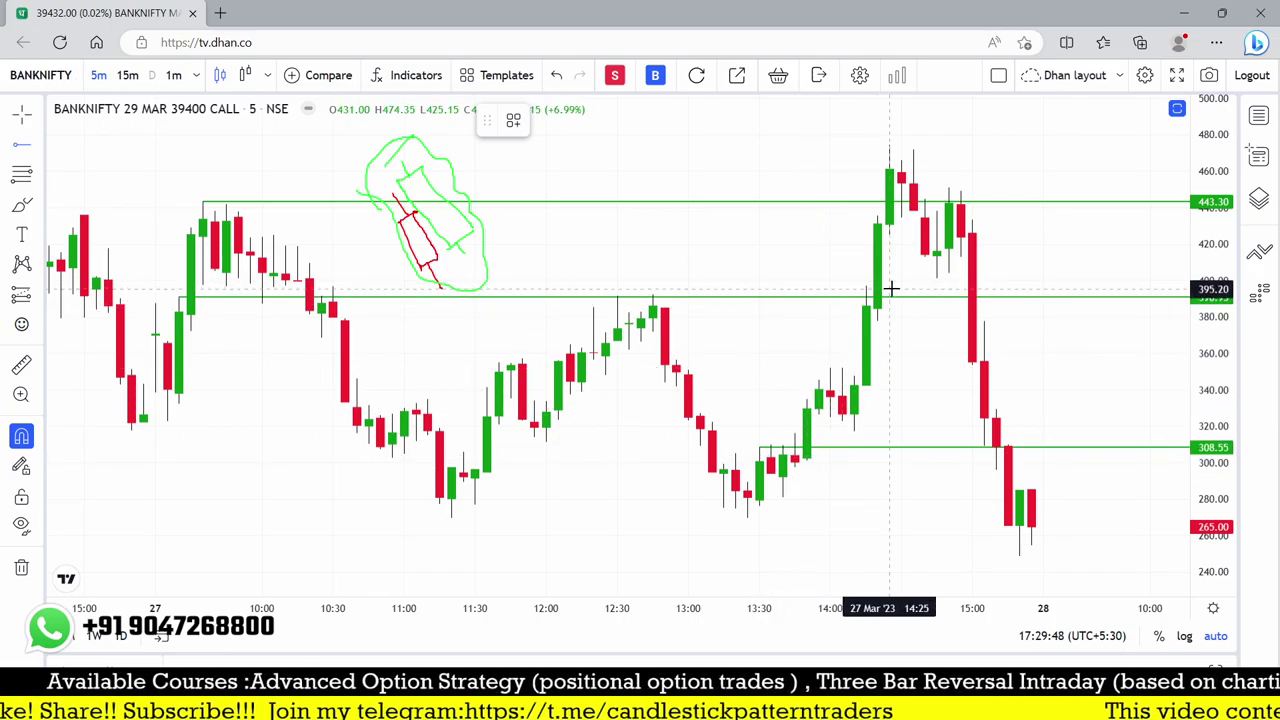
{"action": "left_click", "coordinate": [887, 142]}
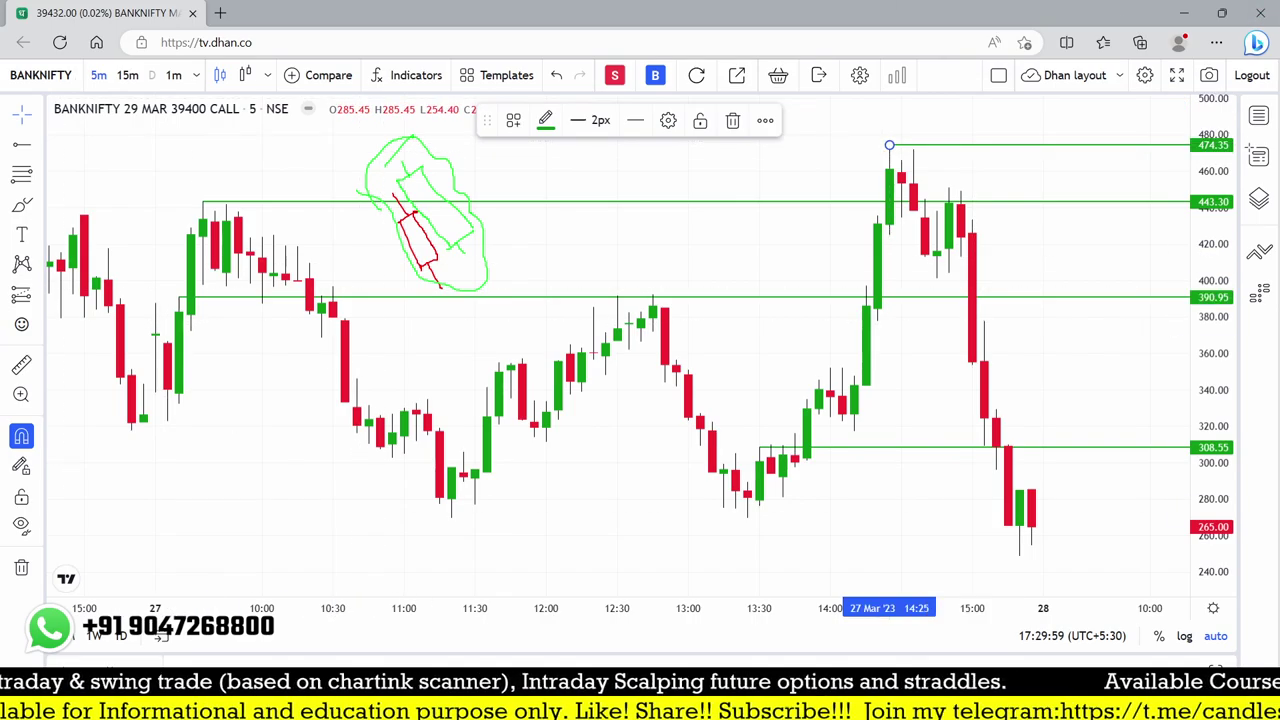
{"action": "key", "text": "ctrl+z"}
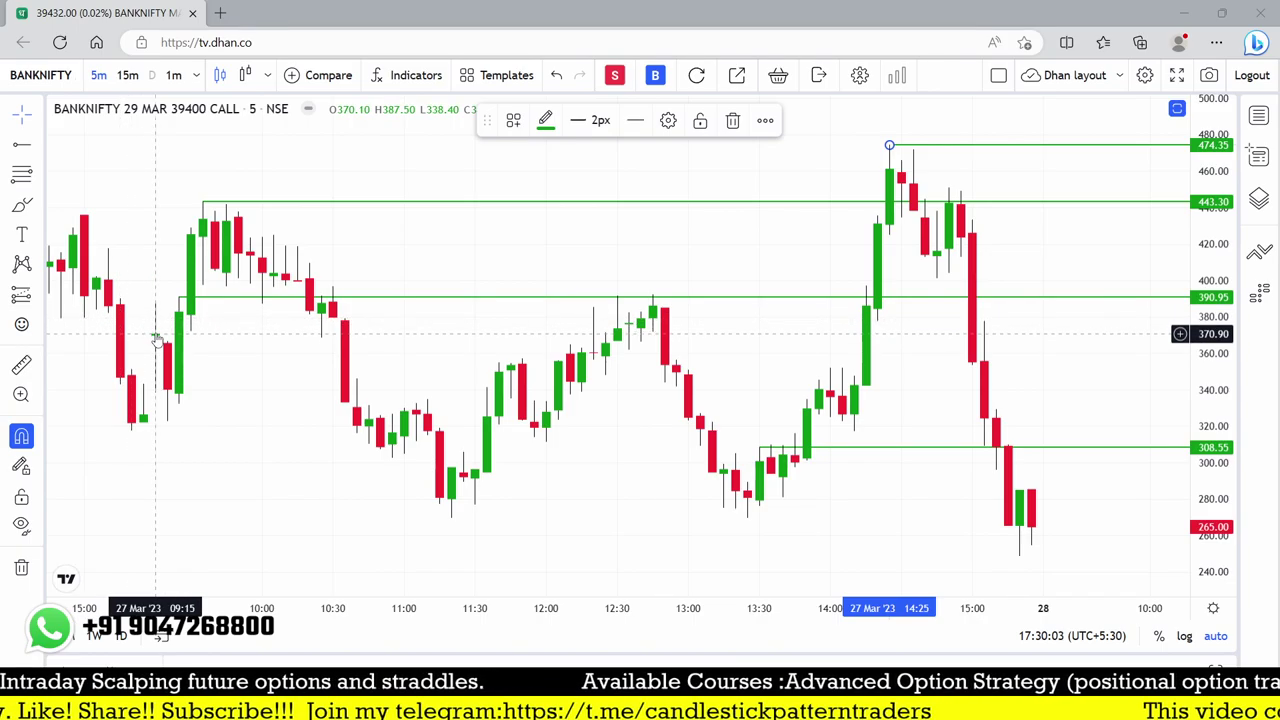
Search 'BANKNI 39500' and load the BANKNIFTY 29 MAR 39500 PUT chart.
{"action": "left_click", "coordinate": [355, 241]}
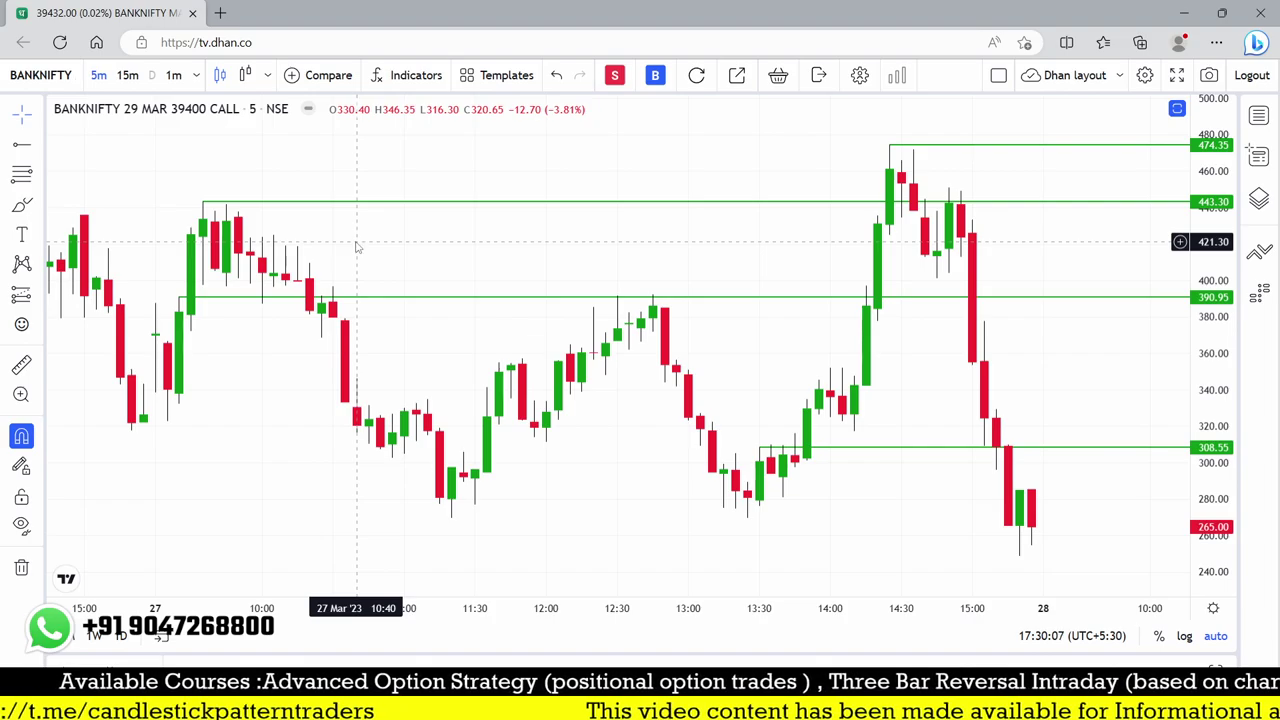
{"action": "type", "text": "BANKNI 39"}
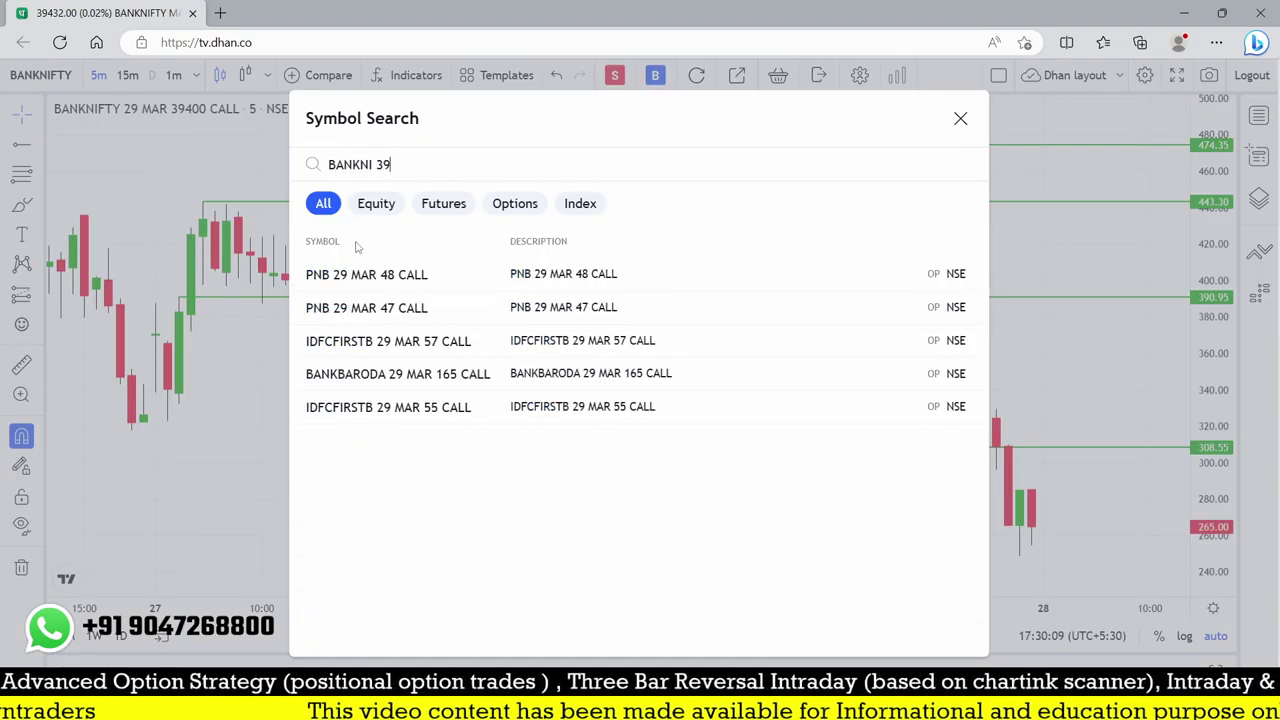
{"action": "type", "text": "450"}
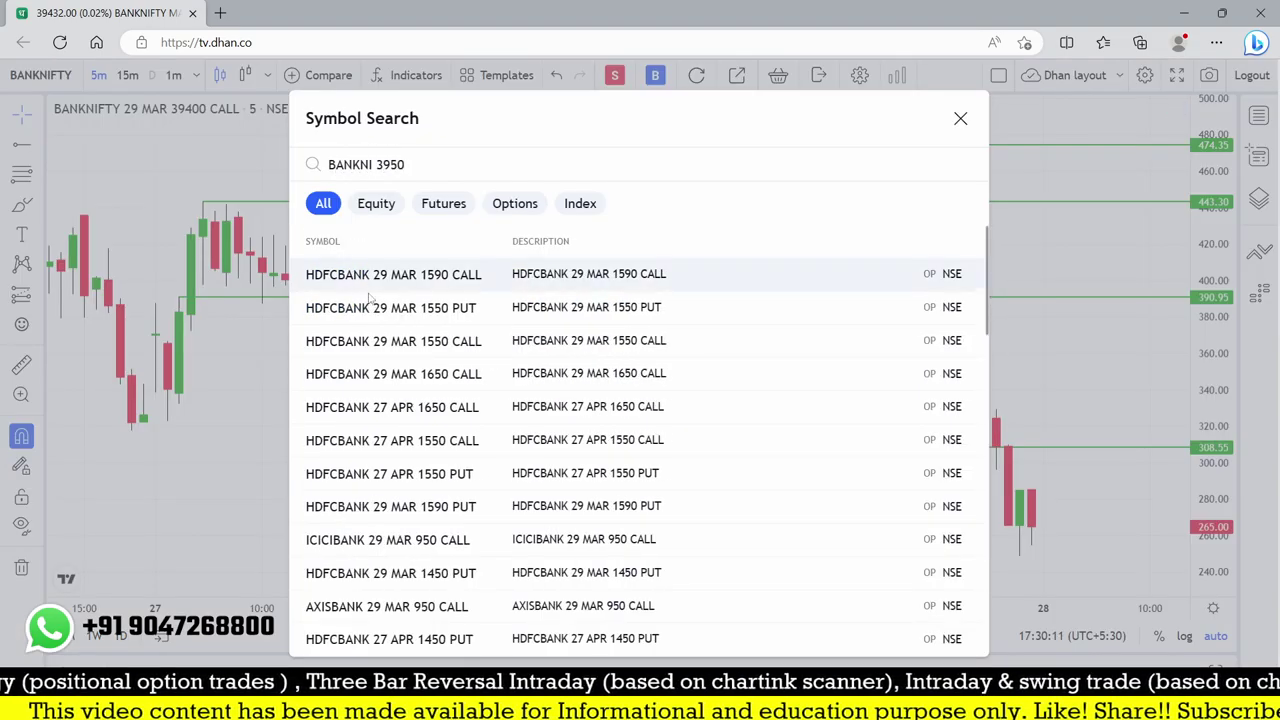
{"action": "type", "text": "00"}
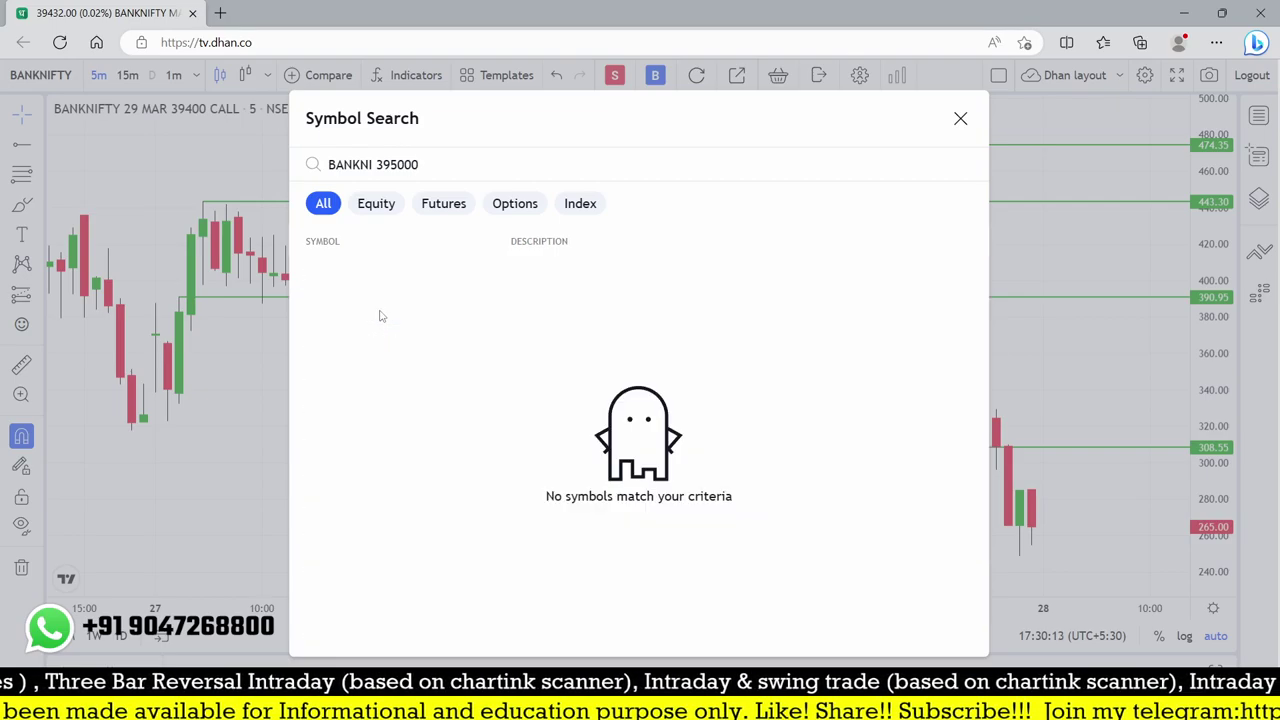
{"action": "key", "text": "BackSpace"}
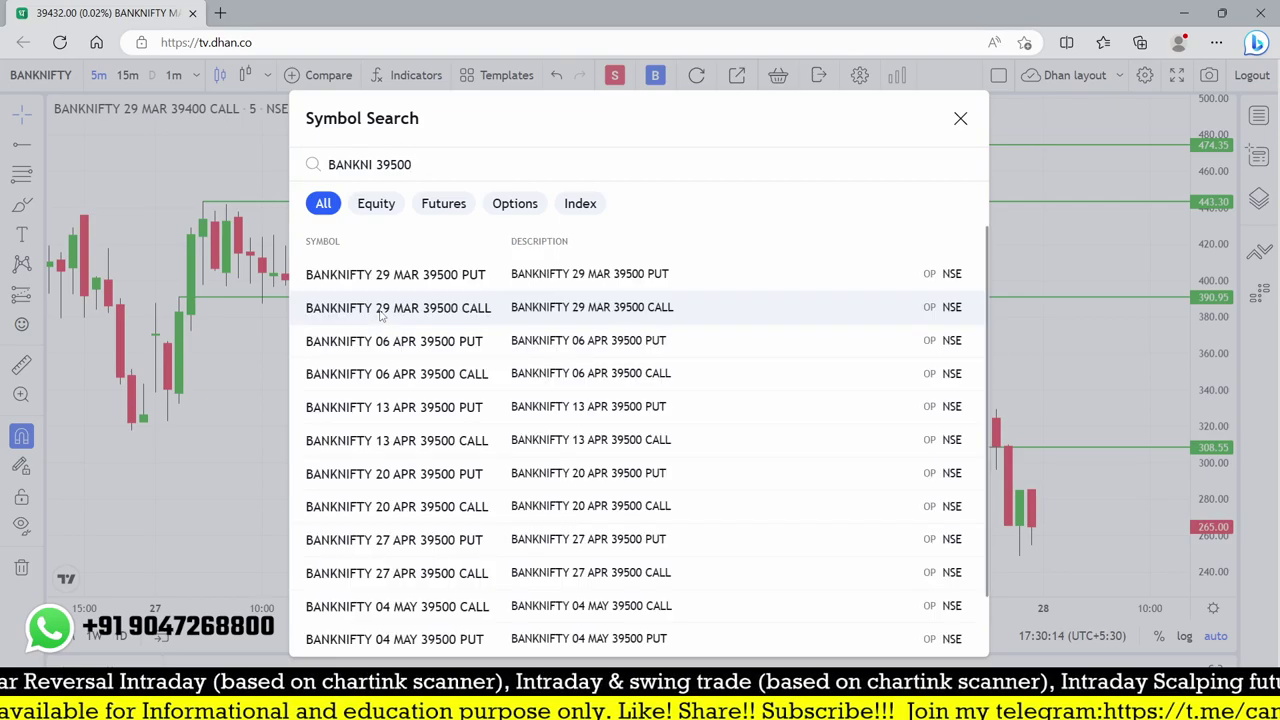
{"action": "left_click", "coordinate": [455, 285]}
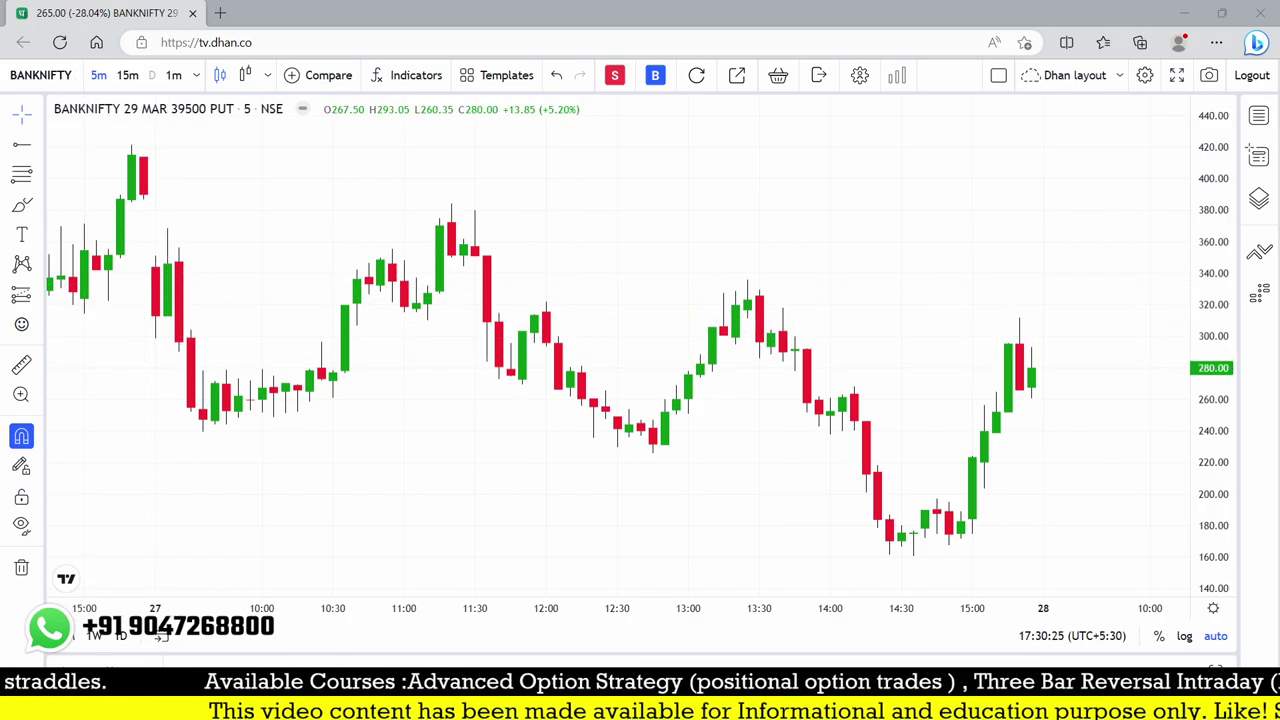
Box the opening 27 Mar and 12:40 candles green, add a black box, and a ray at 260.30.
{"action": "mouse_move", "coordinate": [160, 216]}
{"action": "left_mouse_down"}
{"action": "mouse_move", "coordinate": [187, 300]}
{"action": "mouse_move", "coordinate": [188, 362]}
{"action": "left_mouse_up"}
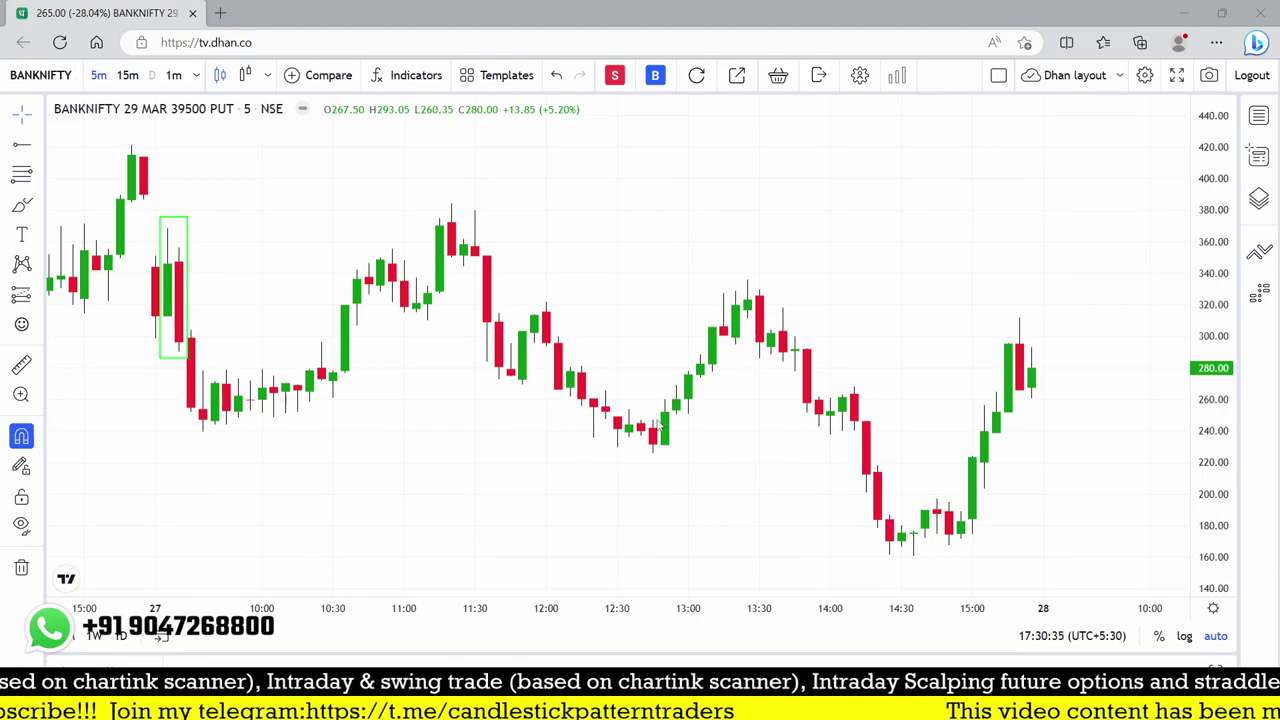
{"action": "left_click_drag", "start_coordinate": [637, 389], "coordinate": [673, 466]}
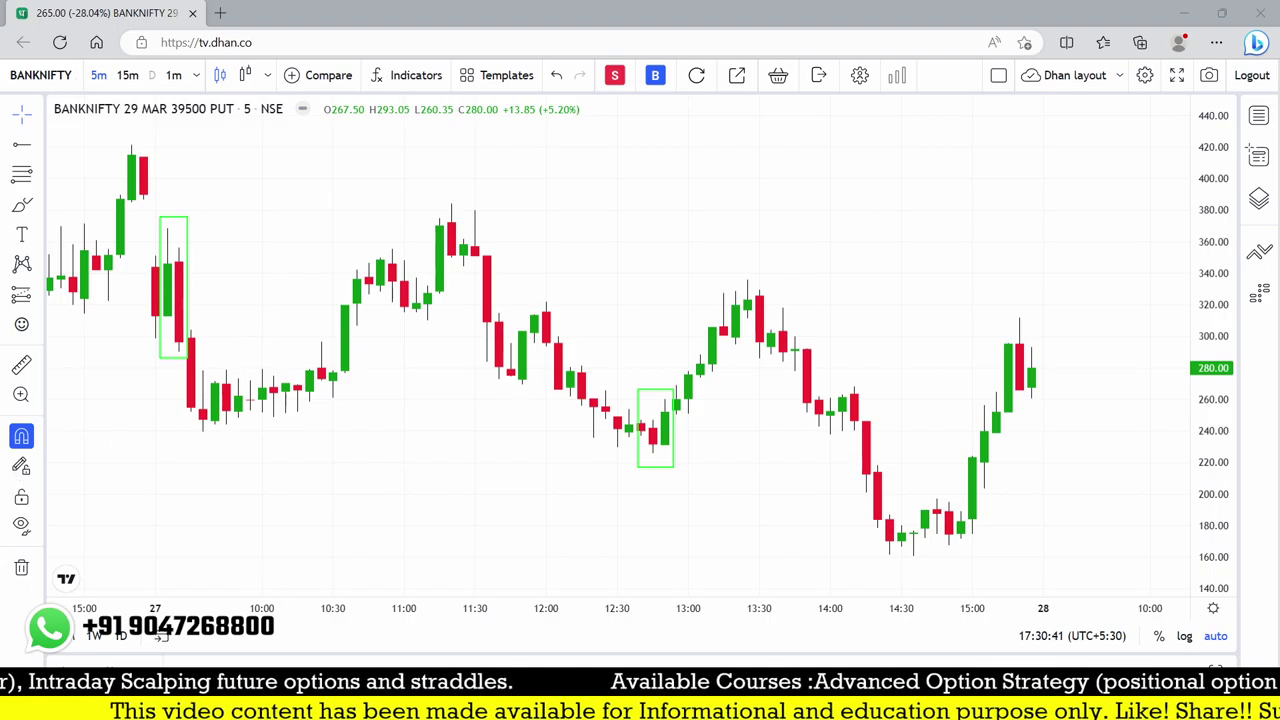
{"action": "mouse_move", "coordinate": [646, 397]}
{"action": "left_mouse_down"}
{"action": "mouse_move", "coordinate": [670, 488]}
{"action": "mouse_move", "coordinate": [696, 488]}
{"action": "mouse_move", "coordinate": [690, 477]}
{"action": "left_mouse_up"}
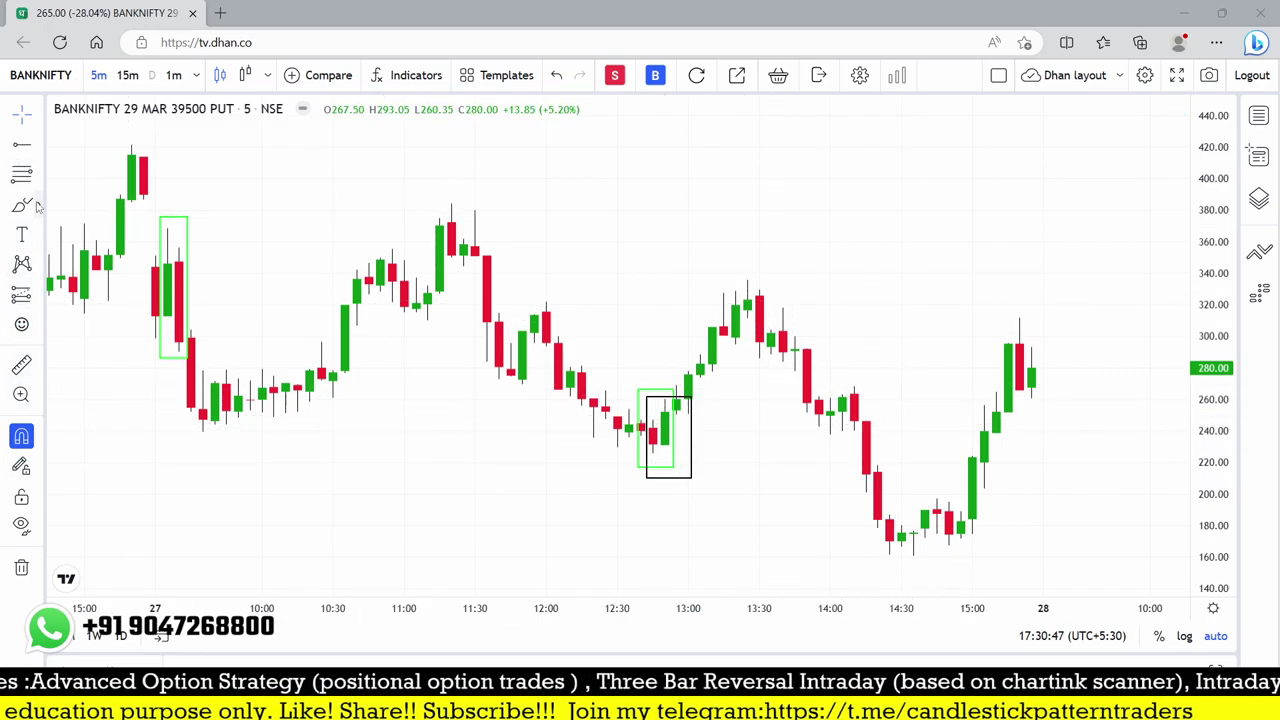
{"action": "left_click", "coordinate": [22, 145]}
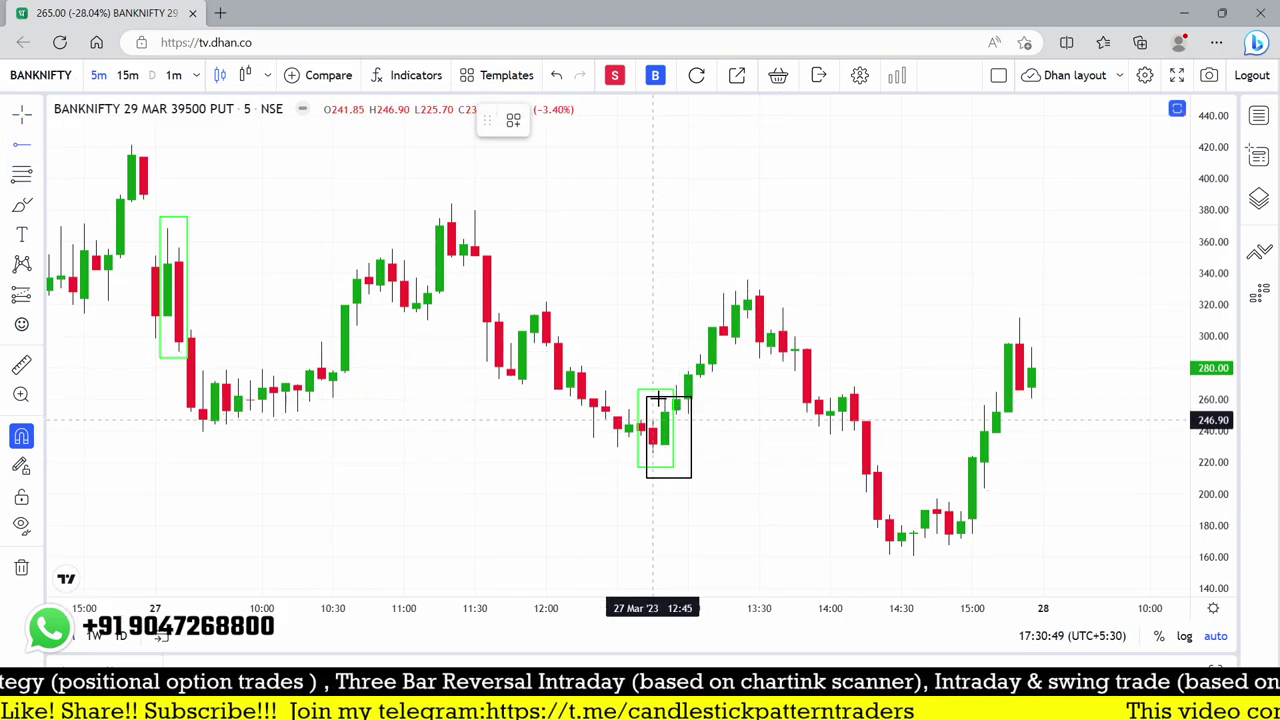
{"action": "left_click", "coordinate": [665, 399]}
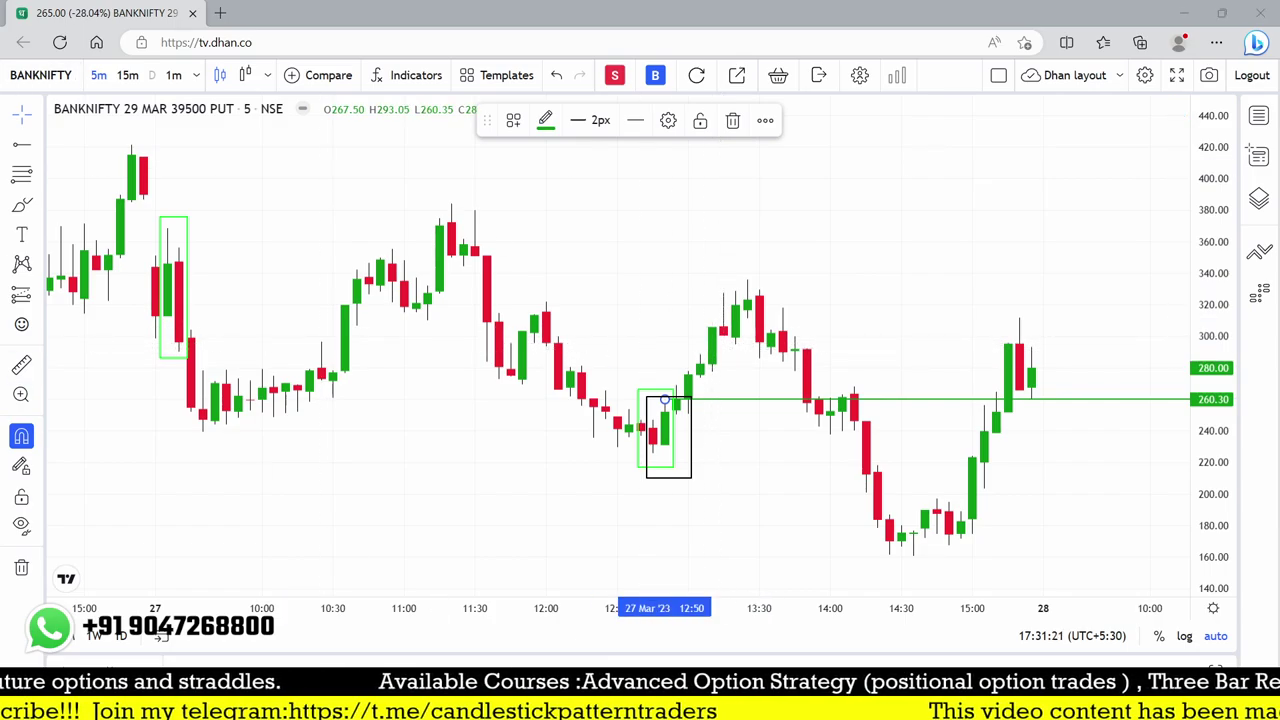
Circle three groups of low candles around 09:30 with an X and caret mark.
{"action": "mouse_move", "coordinate": [232, 402]}
{"action": "left_mouse_down"}
{"action": "mouse_move", "coordinate": [200, 362]}
{"action": "mouse_move", "coordinate": [214, 338]}
{"action": "left_mouse_up"}
{"action": "left_click_drag", "start_coordinate": [213, 461], "coordinate": [205, 485]}
{"action": "left_click_drag", "start_coordinate": [206, 466], "coordinate": [215, 485]}
{"action": "mouse_move", "coordinate": [247, 392]}
{"action": "left_mouse_down"}
{"action": "mouse_move", "coordinate": [238, 372]}
{"action": "mouse_move", "coordinate": [245, 396]}
{"action": "left_mouse_up"}
{"action": "left_click_drag", "start_coordinate": [242, 478], "coordinate": [255, 476]}
{"action": "mouse_move", "coordinate": [268, 366]}
{"action": "left_mouse_down"}
{"action": "mouse_move", "coordinate": [312, 385]}
{"action": "mouse_move", "coordinate": [228, 400]}
{"action": "mouse_move", "coordinate": [318, 386]}
{"action": "mouse_move", "coordinate": [333, 408]}
{"action": "left_mouse_up"}
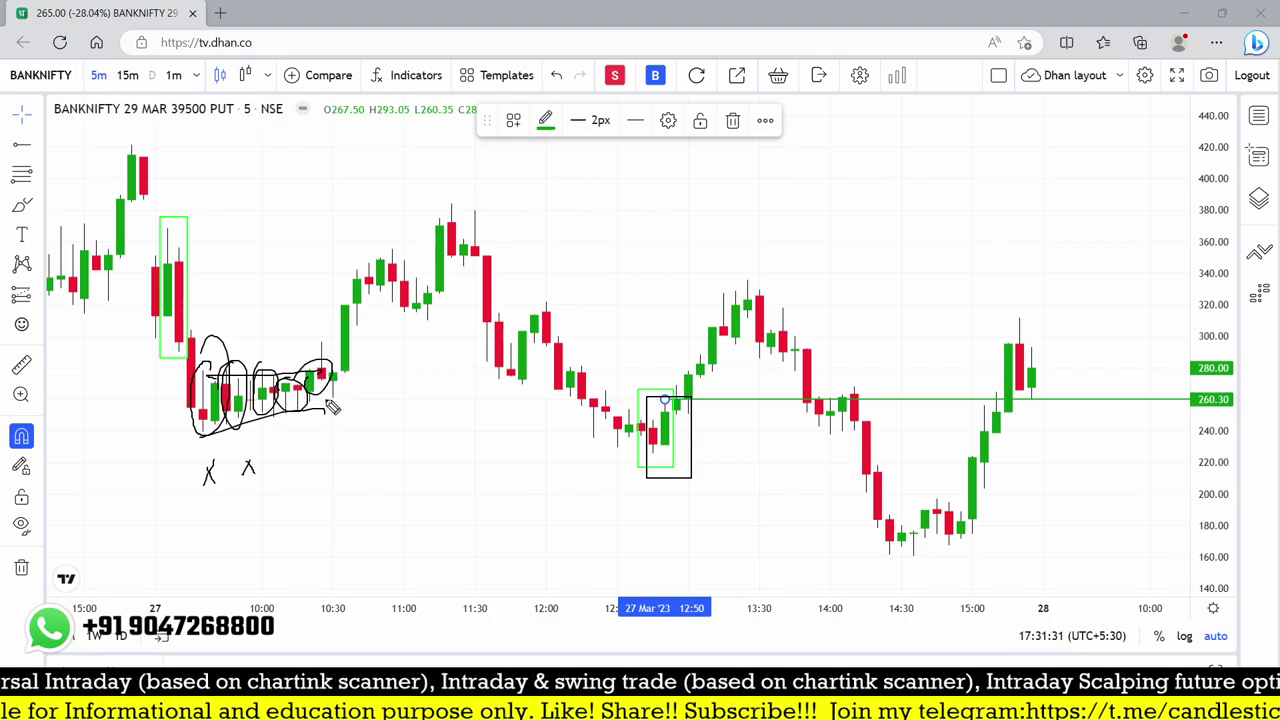
Circle the 11:00–11:30 candles, trace the red fall, and circle the red candles near 12:00.
{"action": "mouse_move", "coordinate": [390, 255]}
{"action": "left_mouse_down"}
{"action": "mouse_move", "coordinate": [407, 313]}
{"action": "mouse_move", "coordinate": [437, 300]}
{"action": "left_mouse_up"}
{"action": "mouse_move", "coordinate": [395, 258]}
{"action": "left_mouse_down"}
{"action": "mouse_move", "coordinate": [445, 250]}
{"action": "mouse_move", "coordinate": [450, 280]}
{"action": "mouse_move", "coordinate": [518, 258]}
{"action": "left_mouse_up"}
{"action": "mouse_move", "coordinate": [440, 298]}
{"action": "left_mouse_down"}
{"action": "mouse_move", "coordinate": [505, 330]}
{"action": "mouse_move", "coordinate": [550, 378]}
{"action": "left_mouse_up"}
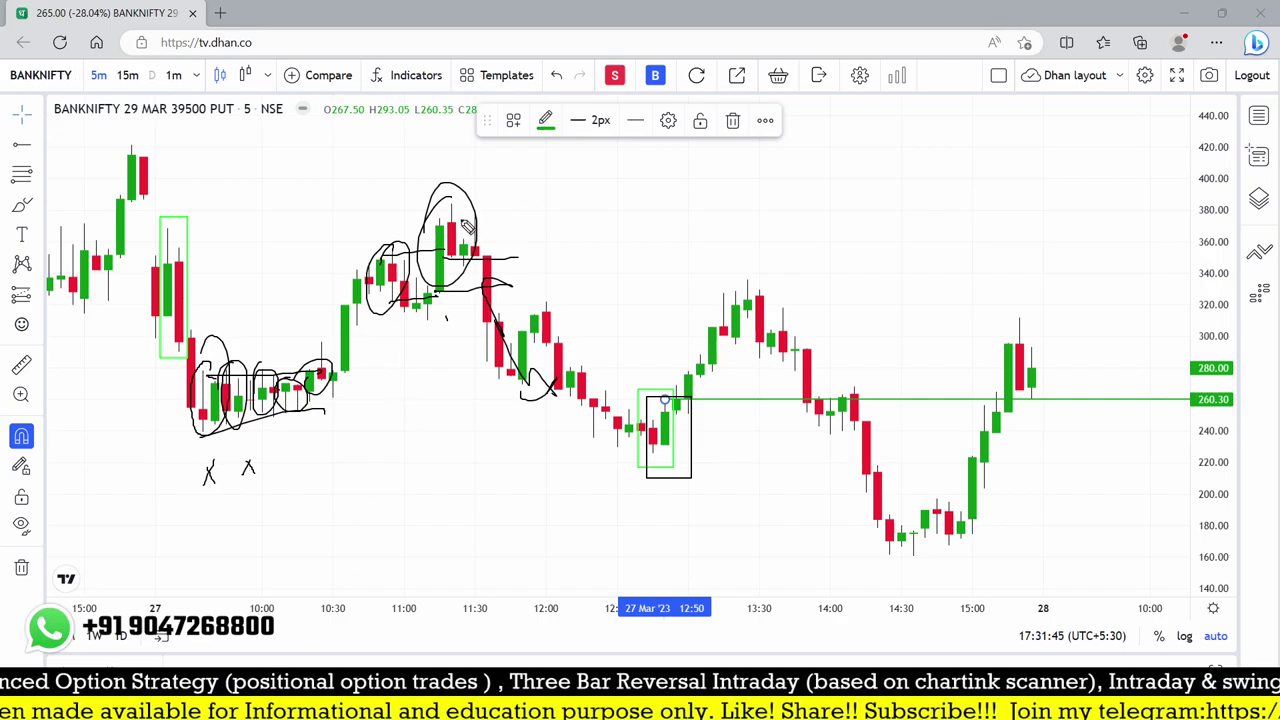
{"action": "left_click_drag", "start_coordinate": [455, 280], "coordinate": [453, 296]}
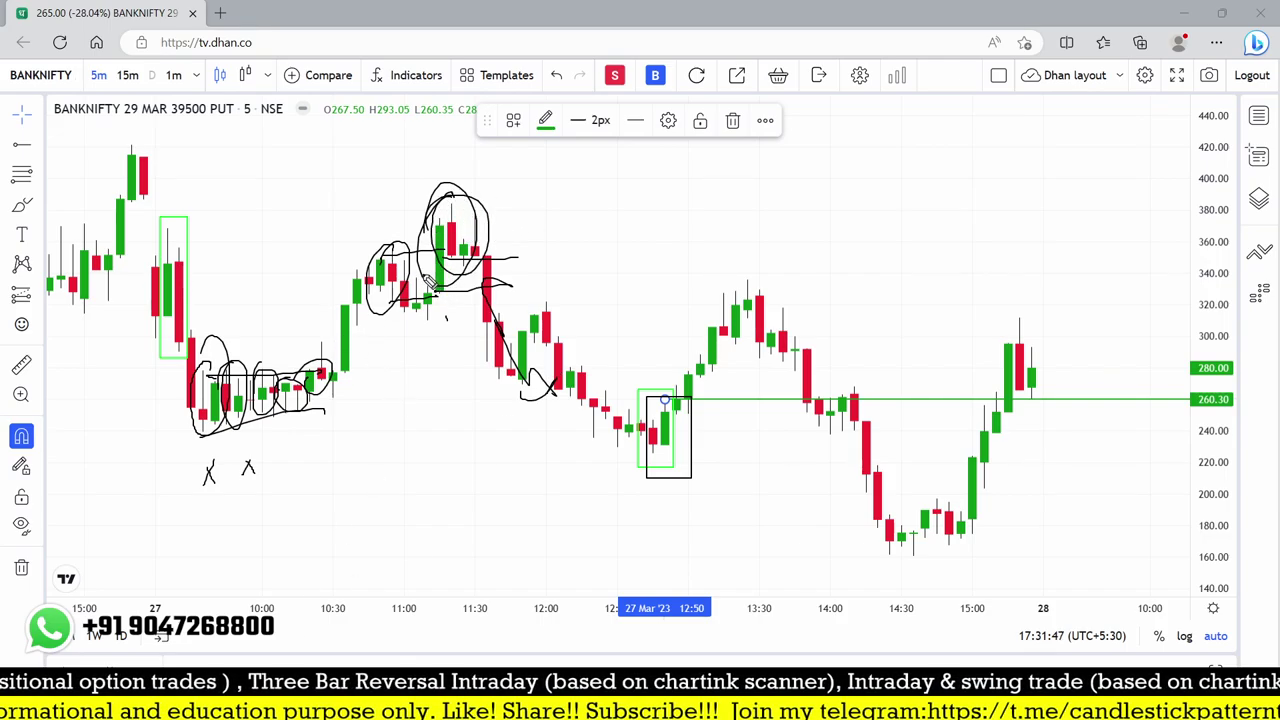
{"action": "mouse_move", "coordinate": [543, 285]}
{"action": "left_mouse_down"}
{"action": "mouse_move", "coordinate": [522, 345]}
{"action": "mouse_move", "coordinate": [479, 399]}
{"action": "left_mouse_up"}
{"action": "left_click_drag", "start_coordinate": [572, 350], "coordinate": [597, 340]}
{"action": "left_click_drag", "start_coordinate": [527, 297], "coordinate": [588, 297]}
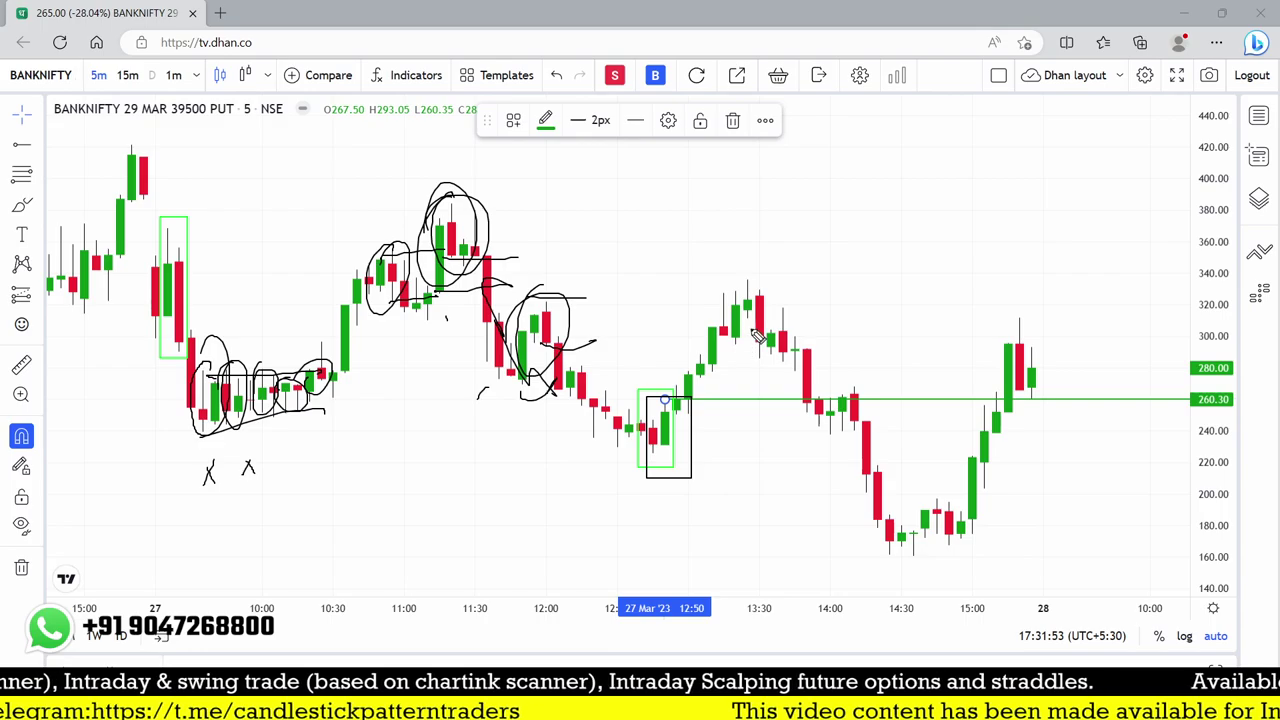
Circle the red candles near 13:15 and start a box around the 14:30–15:00 lows.
{"action": "mouse_move", "coordinate": [757, 283]}
{"action": "left_mouse_down"}
{"action": "mouse_move", "coordinate": [736, 302]}
{"action": "mouse_move", "coordinate": [748, 372]}
{"action": "mouse_move", "coordinate": [762, 276]}
{"action": "mouse_move", "coordinate": [750, 285]}
{"action": "mouse_move", "coordinate": [783, 270]}
{"action": "left_mouse_up"}
{"action": "mouse_move", "coordinate": [752, 358]}
{"action": "left_mouse_down"}
{"action": "mouse_move", "coordinate": [808, 348]}
{"action": "mouse_move", "coordinate": [796, 378]}
{"action": "mouse_move", "coordinate": [920, 528]}
{"action": "mouse_move", "coordinate": [932, 512]}
{"action": "mouse_move", "coordinate": [908, 525]}
{"action": "mouse_move", "coordinate": [992, 494]}
{"action": "mouse_move", "coordinate": [872, 578]}
{"action": "mouse_move", "coordinate": [860, 512]}
{"action": "left_mouse_up"}
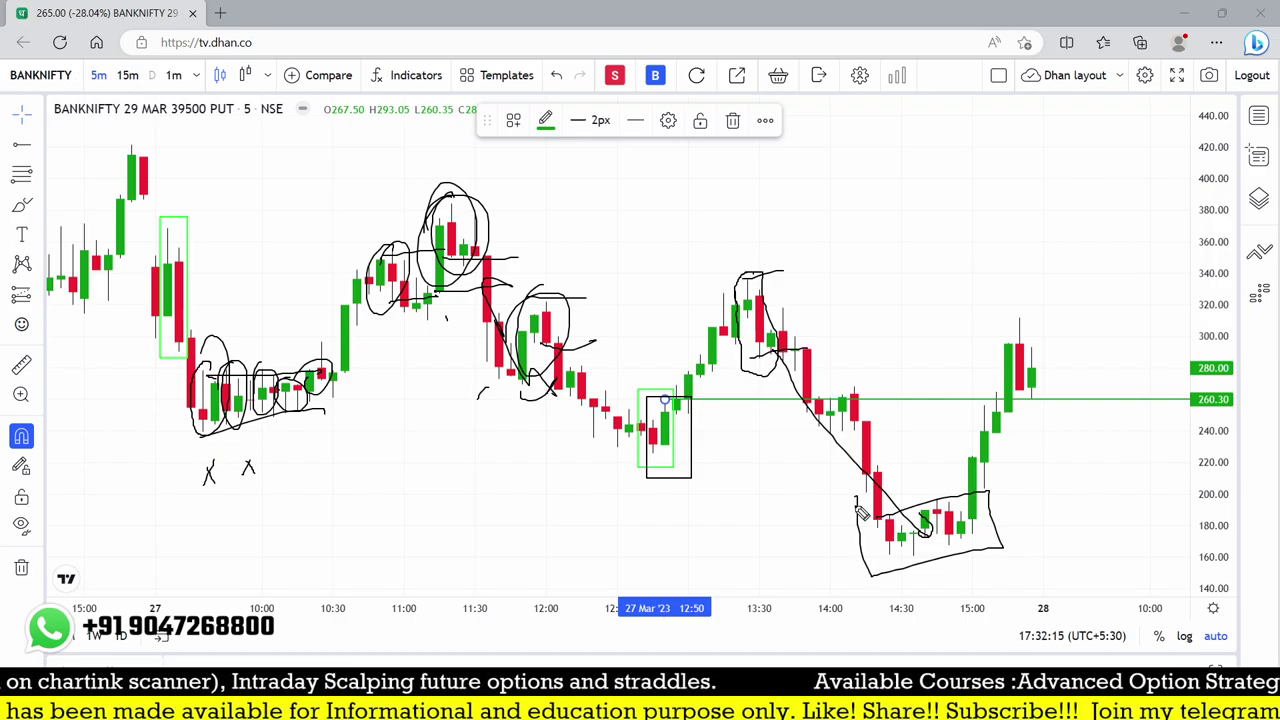
{"action": "left_click_drag", "start_coordinate": [860, 512], "coordinate": [857, 548]}
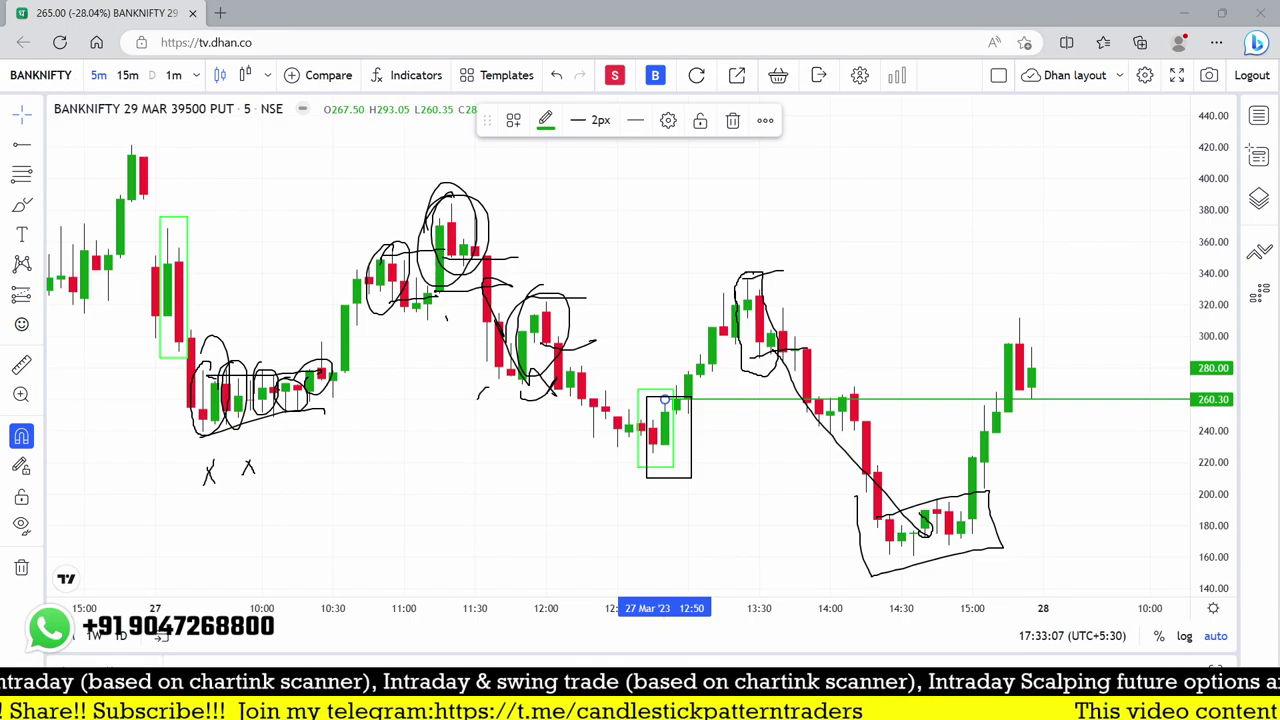
Undo the boxes and pen notes, keeping the green 260.30 line, and pan back to earlier candles.
{"action": "key", "text": "ctrl+z"}
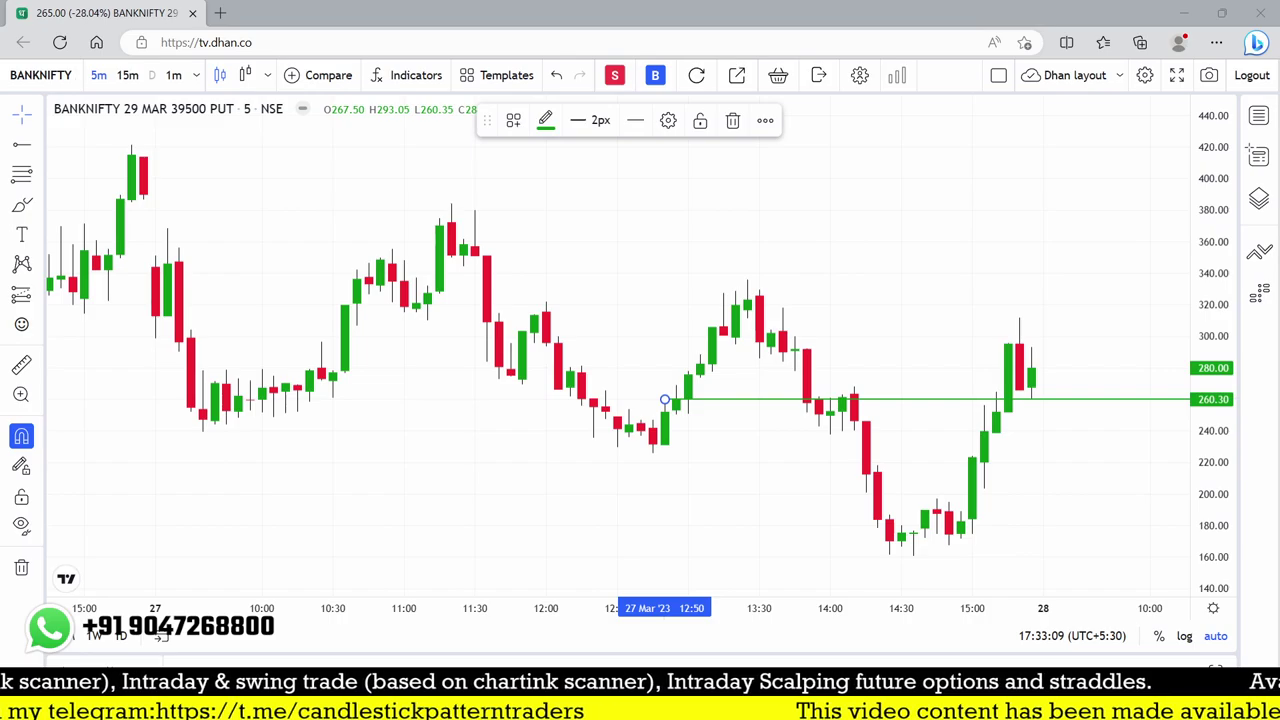
{"action": "scroll", "coordinate": [470, 330], "scroll_direction": "down", "scroll_amount": 3}
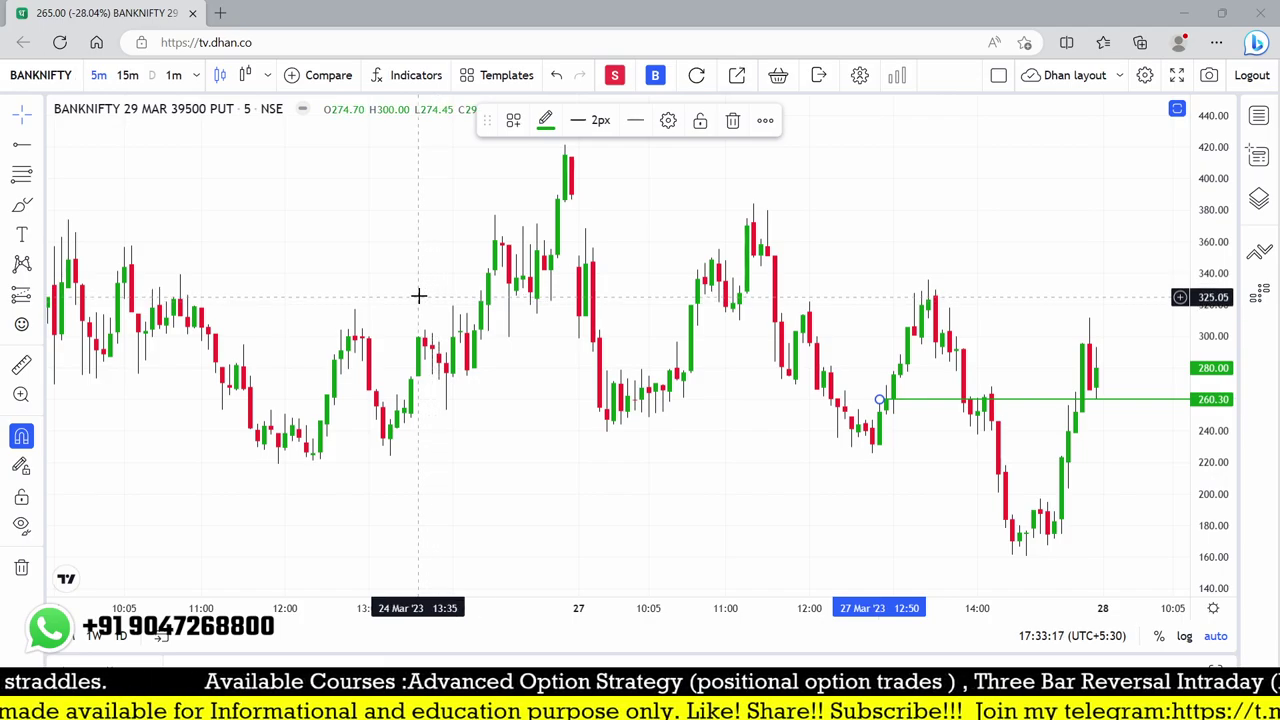
{"action": "left_click_drag", "start_coordinate": [420, 429], "coordinate": [323, 377]}
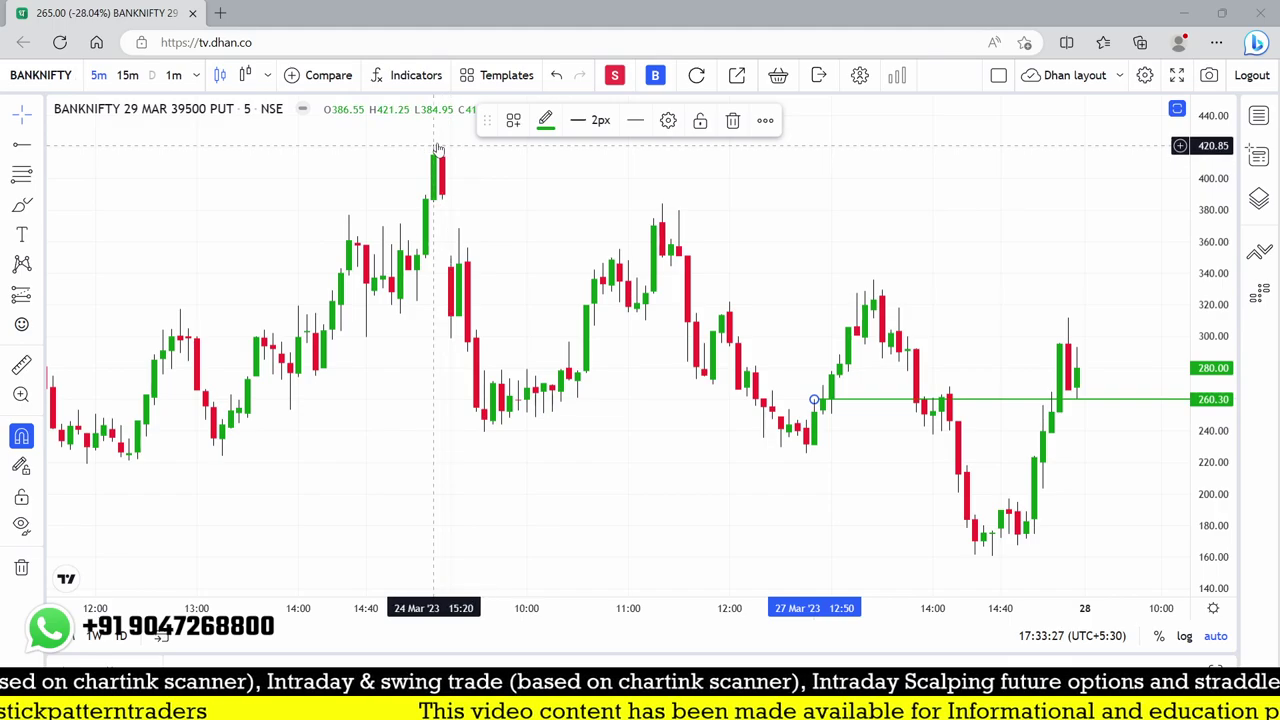
{"action": "scroll", "coordinate": [850, 415], "scroll_direction": "down", "scroll_amount": 2}
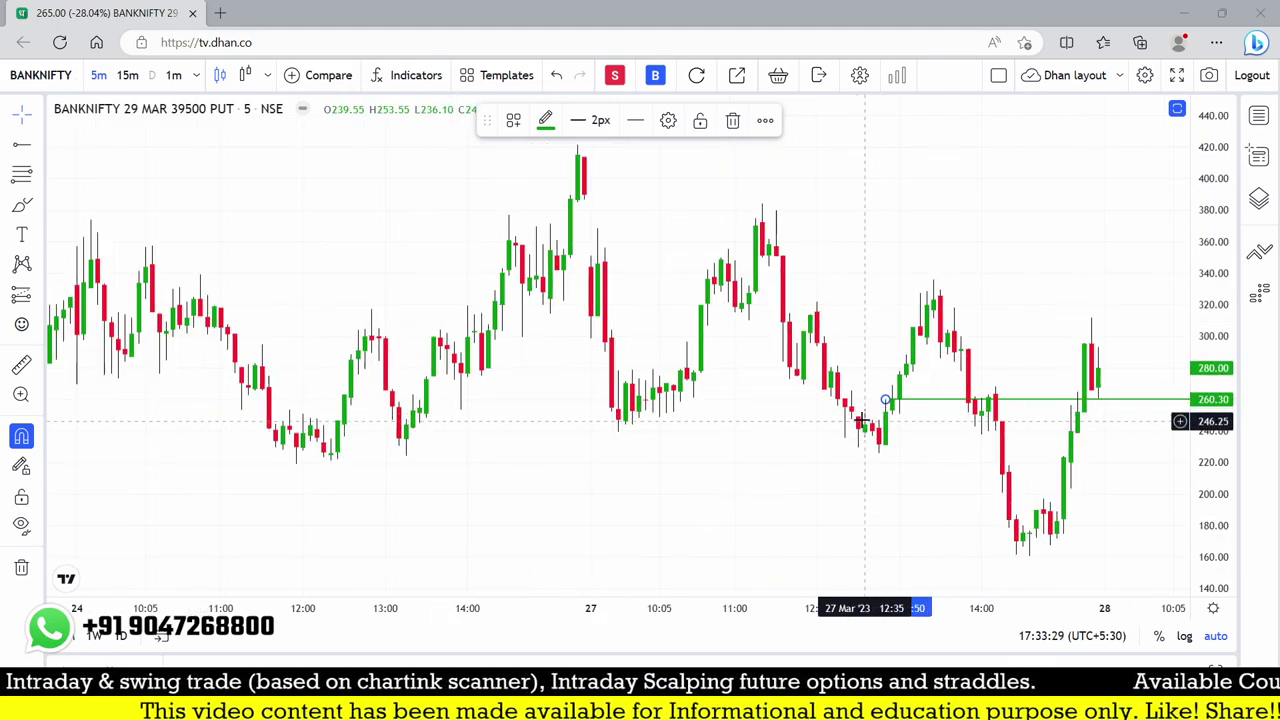
{"action": "scroll", "coordinate": [800, 424], "scroll_direction": "down", "scroll_amount": 2}
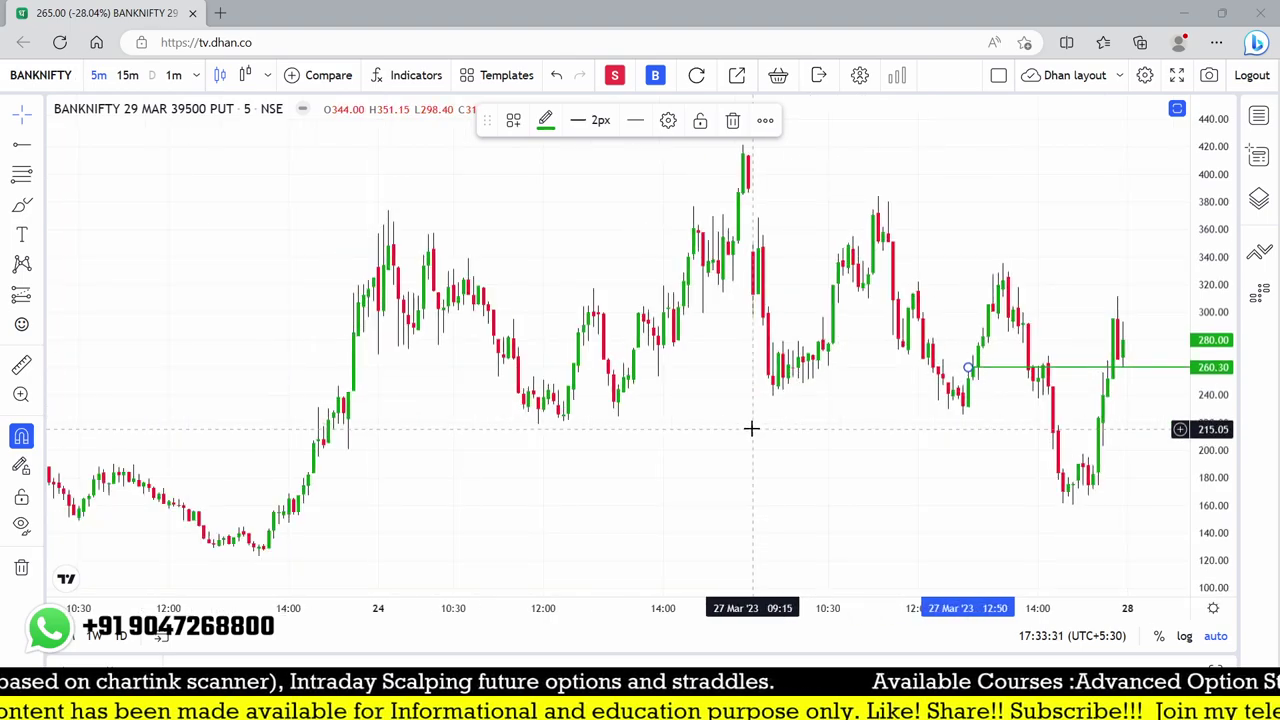
{"action": "scroll", "coordinate": [738, 415], "scroll_direction": "up", "scroll_amount": 1}
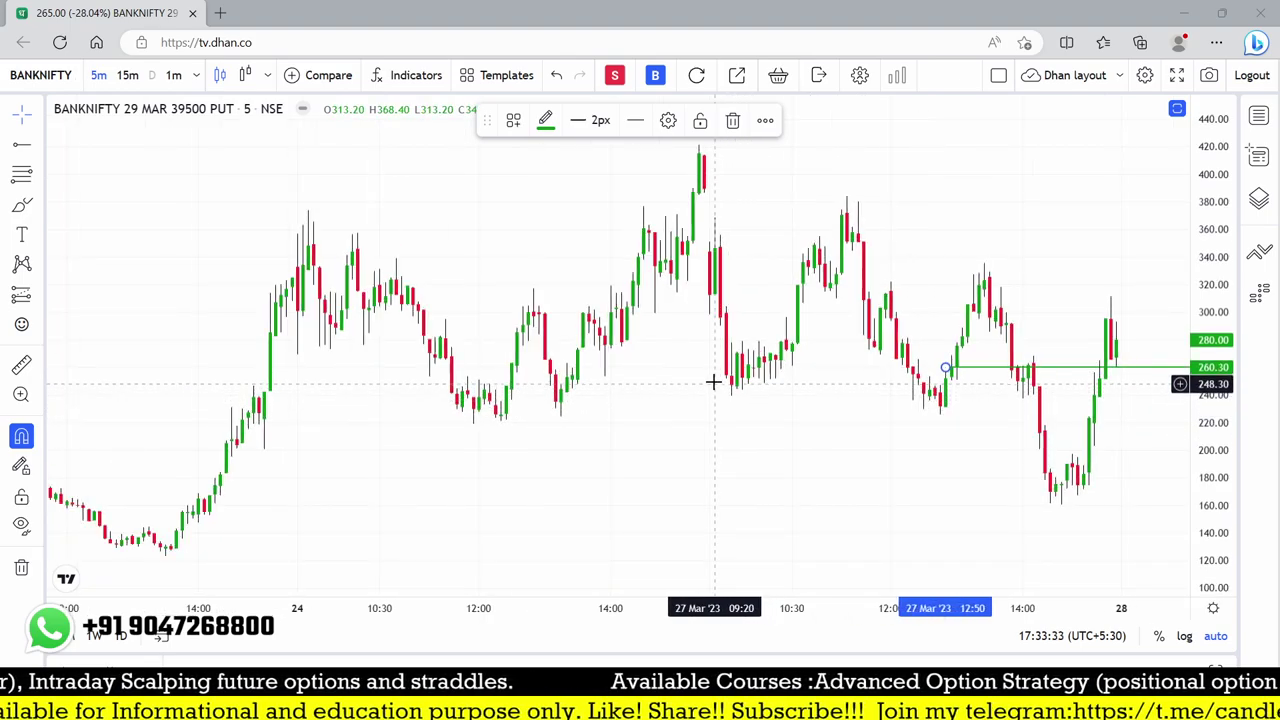